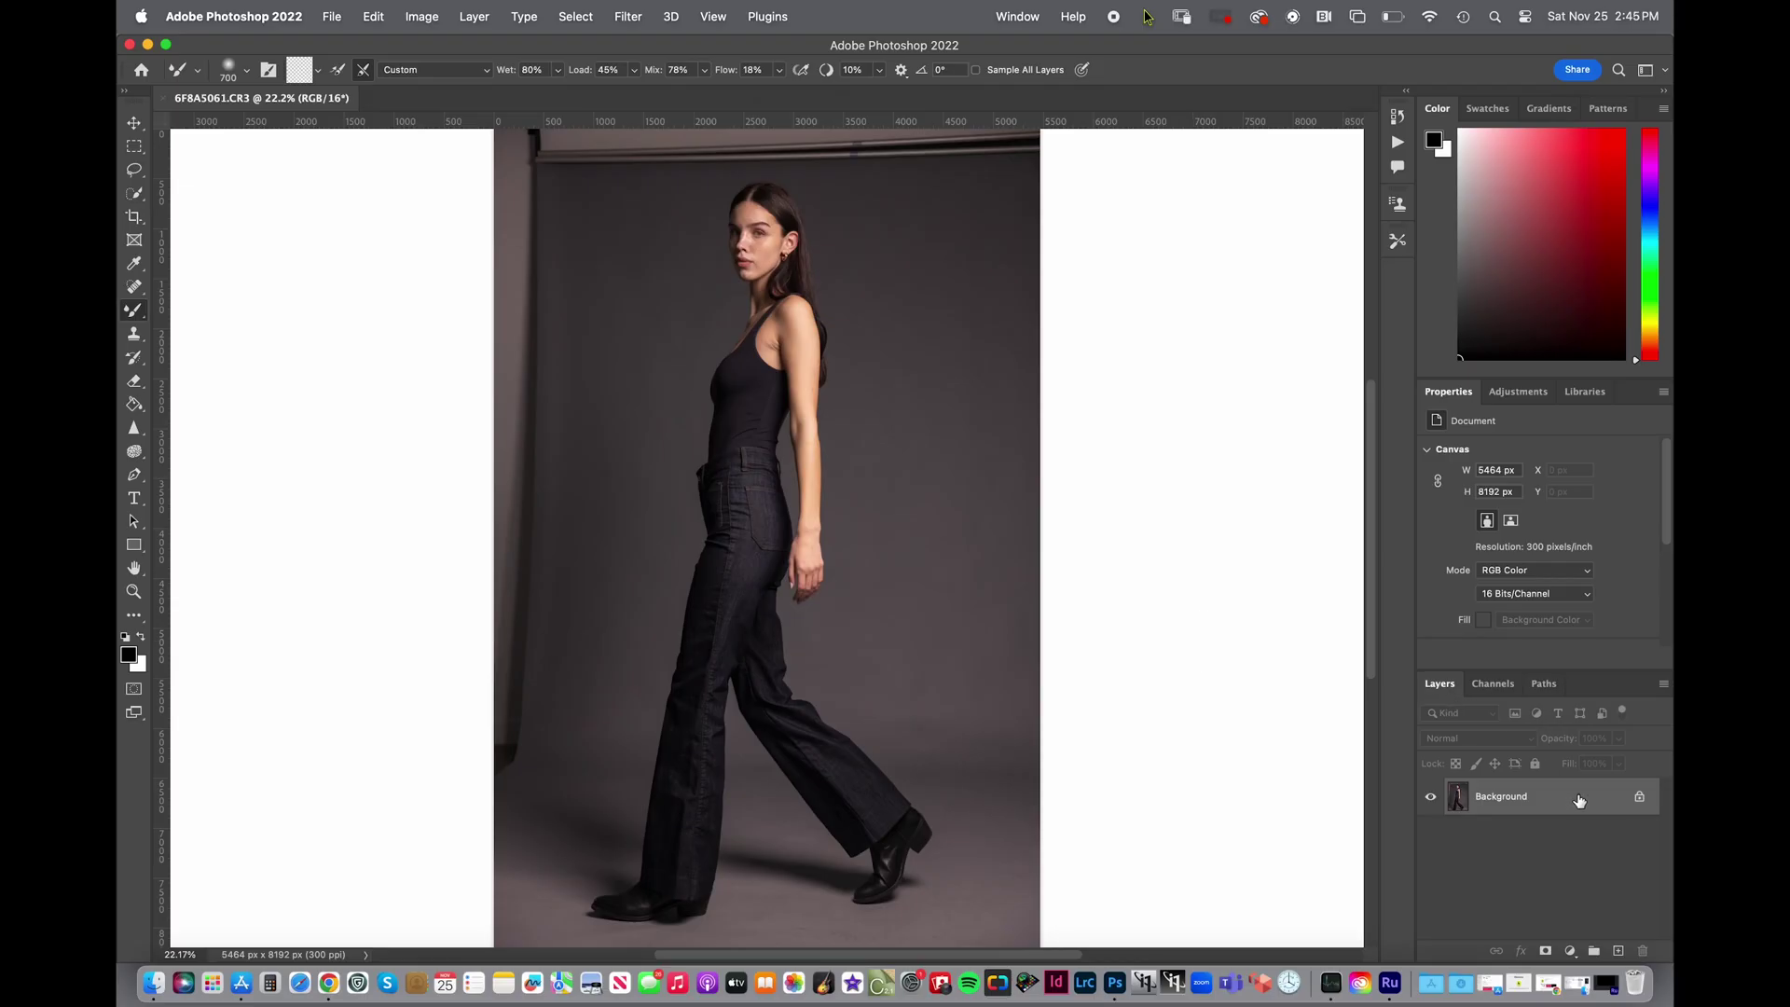
- Duplicate the Background layer into a Background copy and open the Filter menu
{"action": "left_click_drag", "start_coordinate": [1579, 799], "coordinate": [1618, 949]}
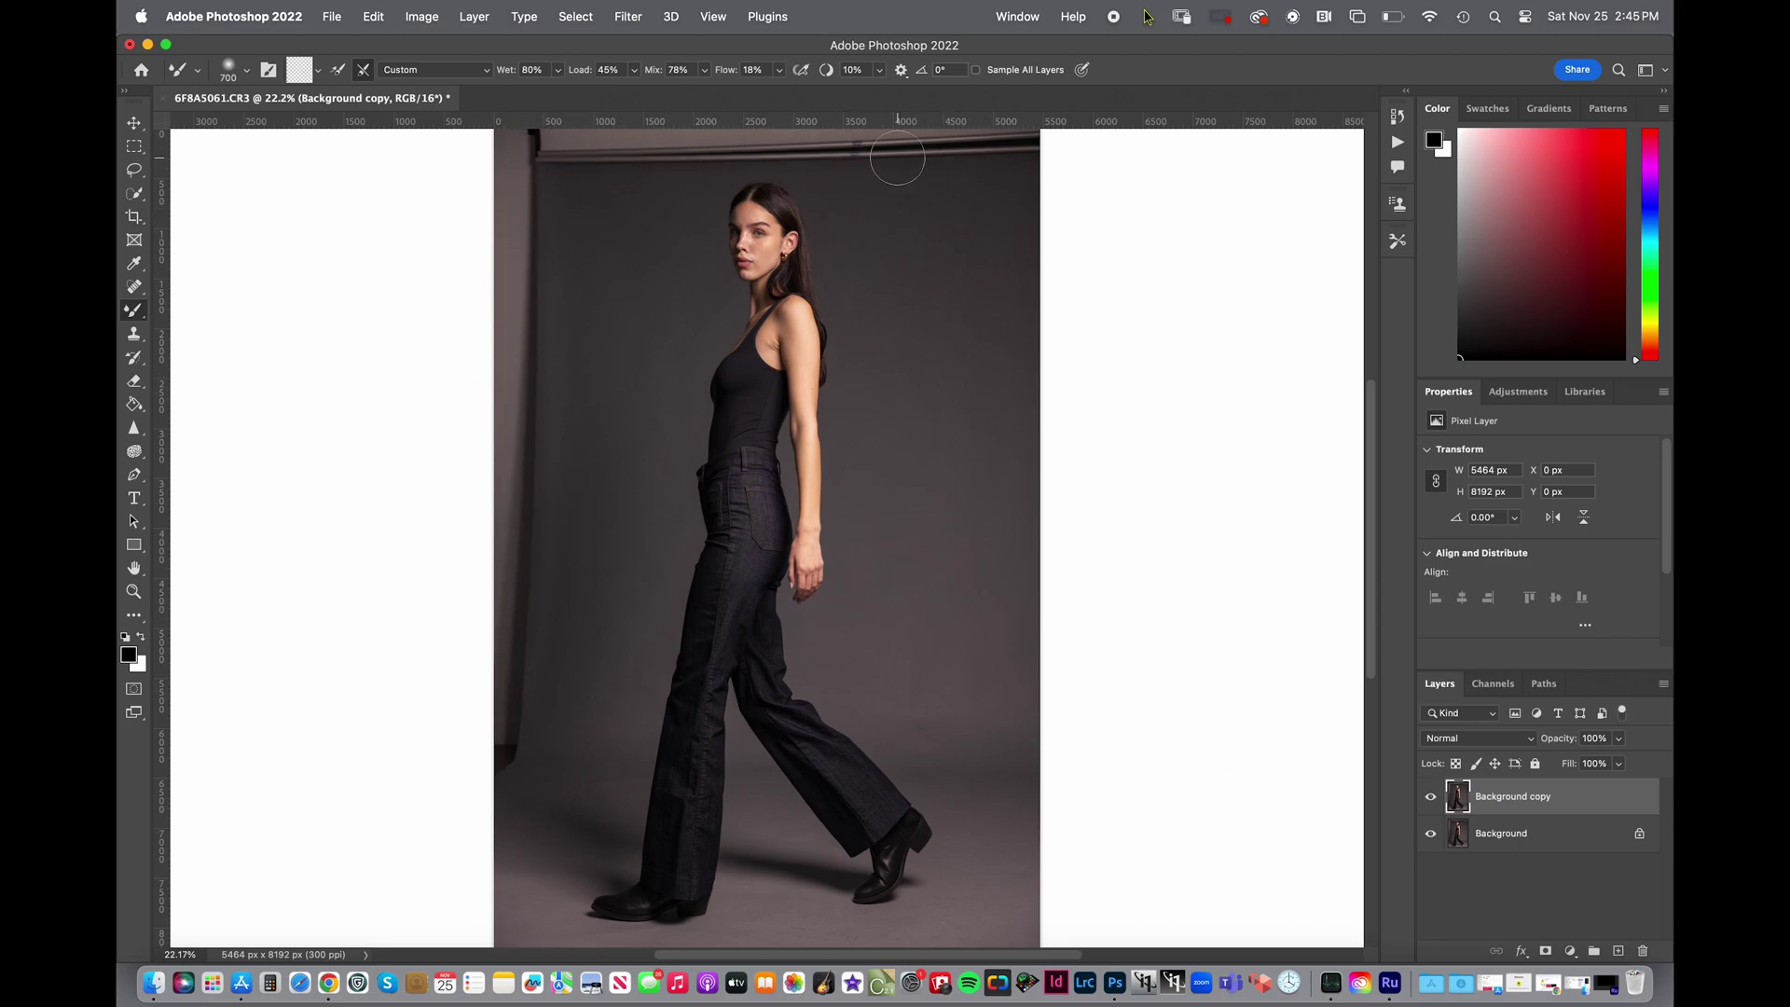
{"action": "left_click", "coordinate": [627, 16]}
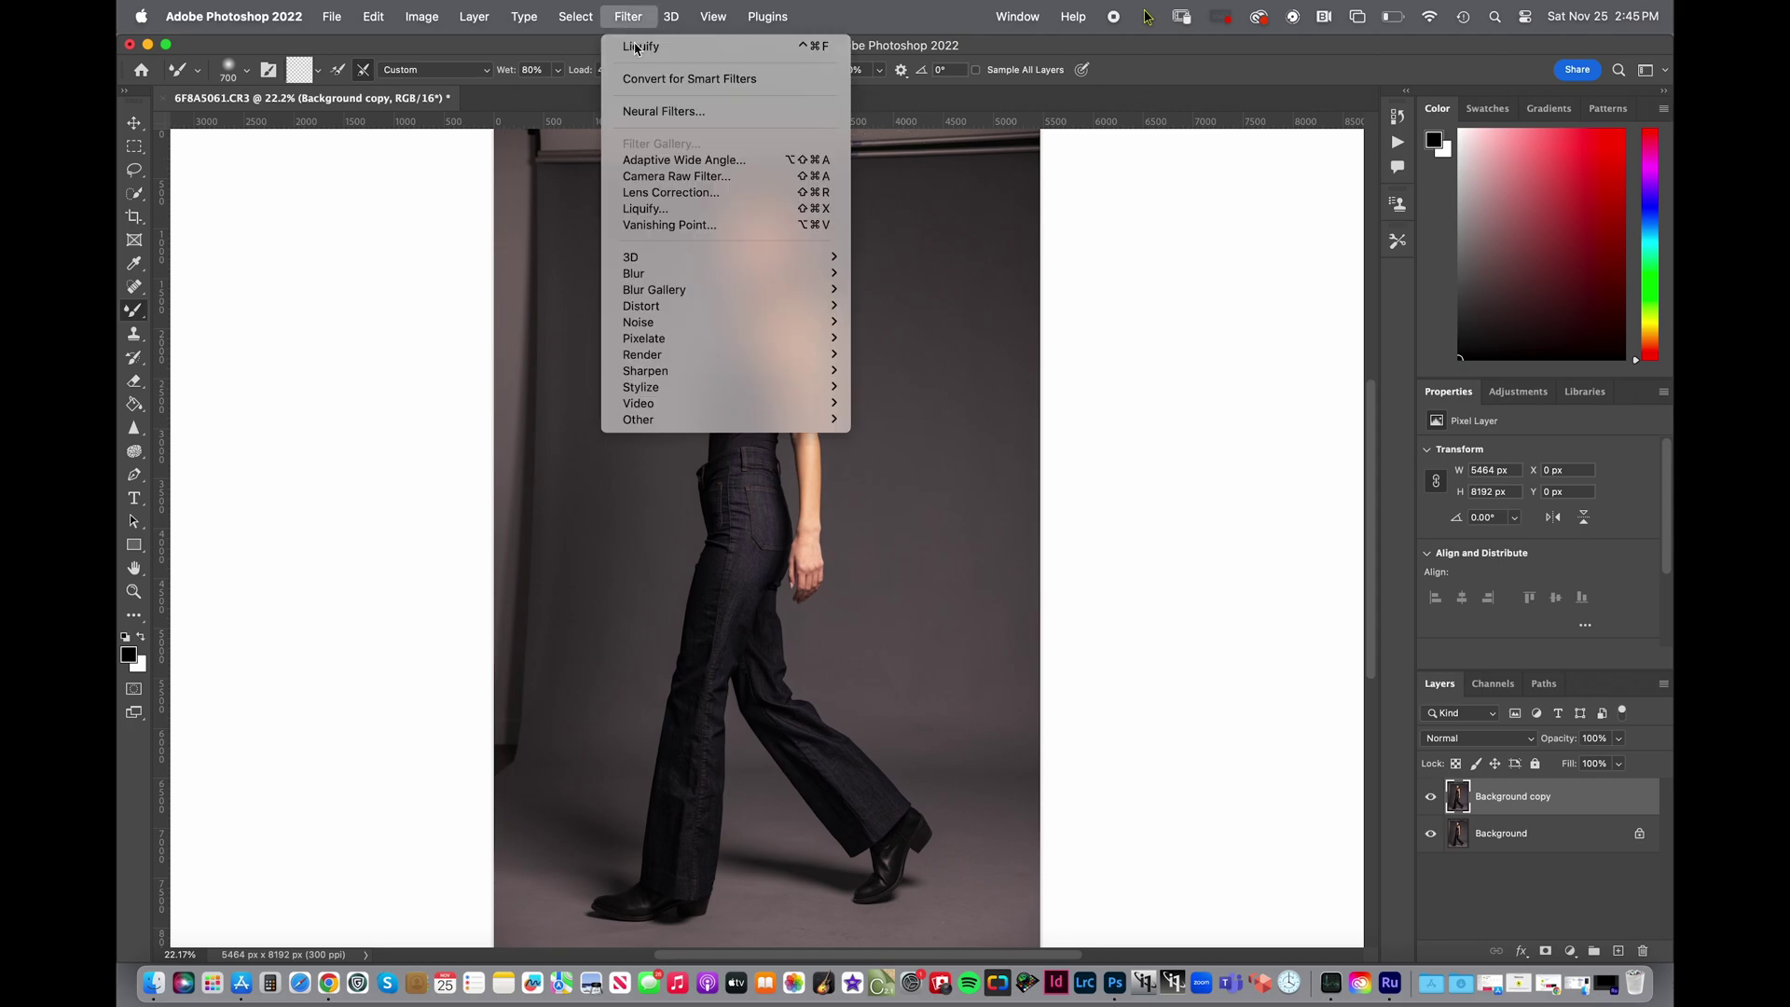
- In Liquify, push the left wall edge and the top bar's bent end out with a large Forward Warp brush
{"action": "left_click", "coordinate": [650, 209]}
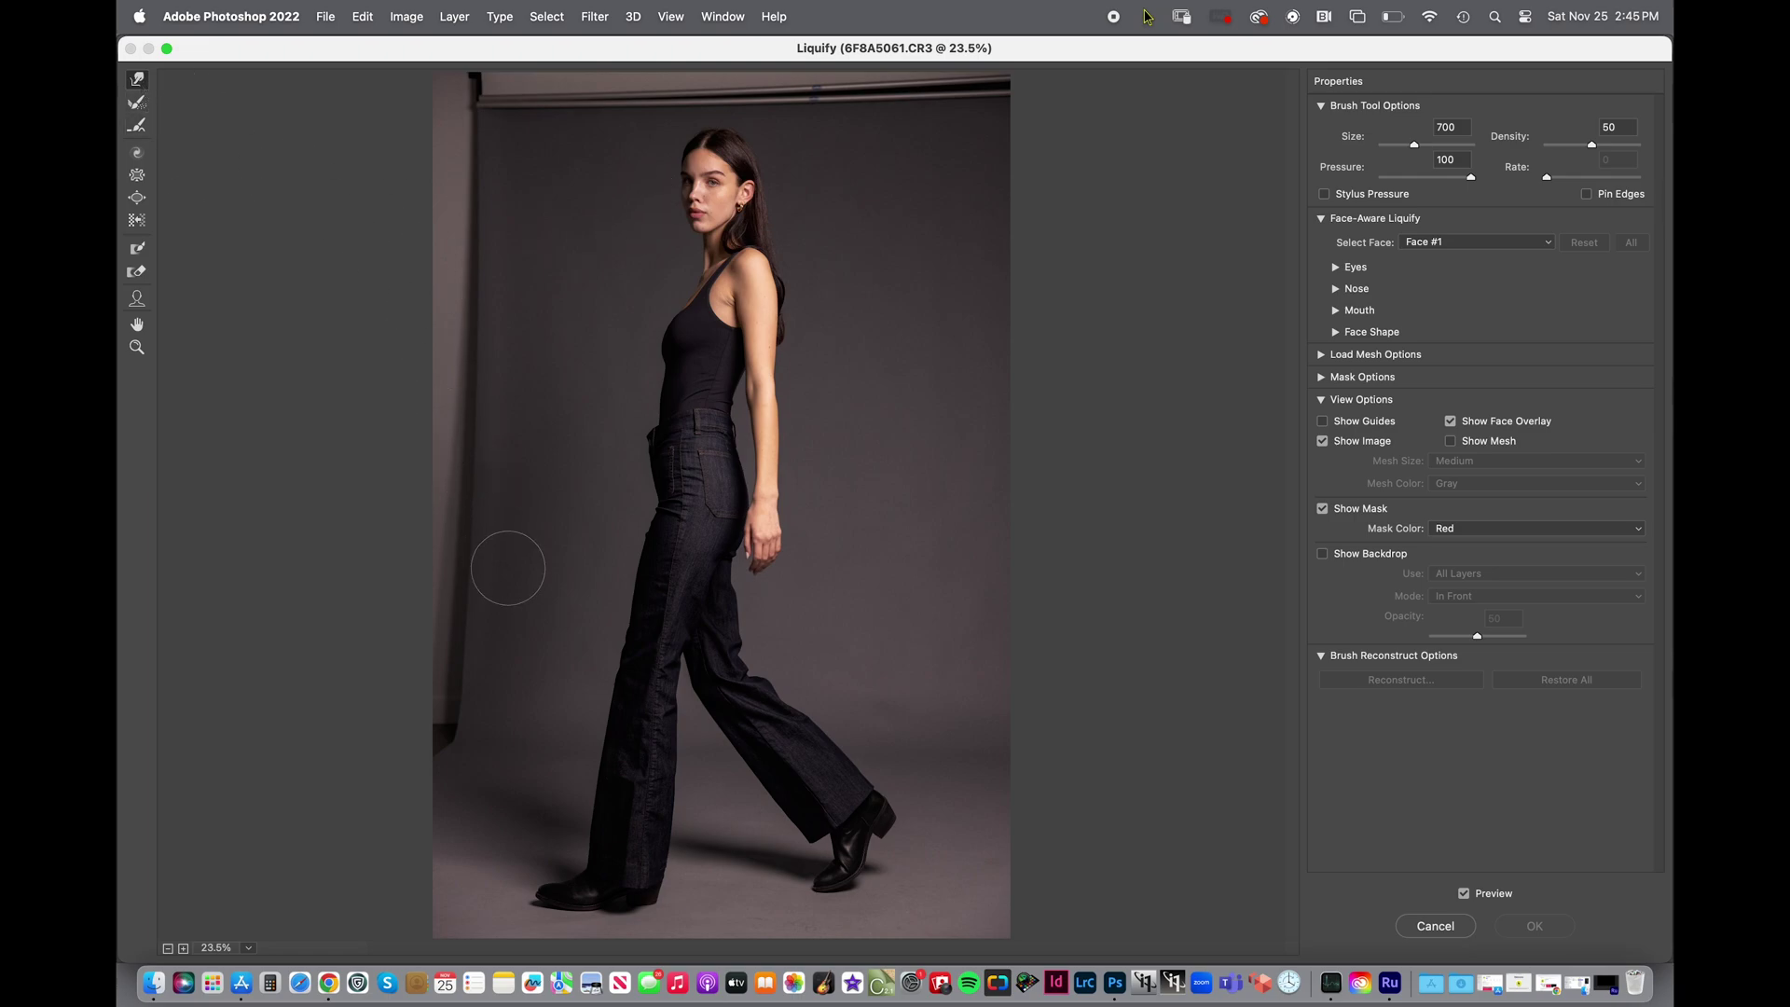
{"action": "key", "text": "bracketright"}
{"action": "key", "text": "bracketright"}
{"action": "key", "text": "bracketright"}
{"action": "key", "text": "bracketright"}
{"action": "key", "text": "bracketright"}
{"action": "key", "text": "bracketright"}
{"action": "key", "text": "bracketright"}
{"action": "key", "text": "bracketright"}
{"action": "key", "text": "bracketright"}
{"action": "key", "text": "bracketright"}
{"action": "mouse_move", "coordinate": [494, 708]}
{"action": "left_mouse_down"}
{"action": "mouse_move", "coordinate": [412, 739]}
{"action": "mouse_move", "coordinate": [479, 676]}
{"action": "mouse_move", "coordinate": [415, 670]}
{"action": "mouse_move", "coordinate": [471, 599]}
{"action": "mouse_move", "coordinate": [409, 588]}
{"action": "mouse_move", "coordinate": [476, 524]}
{"action": "mouse_move", "coordinate": [409, 523]}
{"action": "mouse_move", "coordinate": [487, 462]}
{"action": "mouse_move", "coordinate": [411, 455]}
{"action": "mouse_move", "coordinate": [499, 371]}
{"action": "mouse_move", "coordinate": [404, 371]}
{"action": "mouse_move", "coordinate": [508, 302]}
{"action": "mouse_move", "coordinate": [412, 278]}
{"action": "mouse_move", "coordinate": [509, 230]}
{"action": "mouse_move", "coordinate": [418, 193]}
{"action": "mouse_move", "coordinate": [486, 172]}
{"action": "mouse_move", "coordinate": [412, 75]}
{"action": "mouse_move", "coordinate": [529, 138]}
{"action": "mouse_move", "coordinate": [525, 116]}
{"action": "mouse_move", "coordinate": [531, 153]}
{"action": "mouse_move", "coordinate": [484, 134]}
{"action": "mouse_move", "coordinate": [497, 79]}
{"action": "mouse_move", "coordinate": [544, 131]}
{"action": "mouse_move", "coordinate": [554, 75]}
{"action": "mouse_move", "coordinate": [582, 118]}
{"action": "mouse_move", "coordinate": [612, 83]}
{"action": "mouse_move", "coordinate": [620, 115]}
{"action": "mouse_move", "coordinate": [642, 84]}
{"action": "mouse_move", "coordinate": [651, 105]}
{"action": "mouse_move", "coordinate": [665, 79]}
{"action": "mouse_move", "coordinate": [672, 101]}
{"action": "mouse_move", "coordinate": [699, 80]}
{"action": "mouse_move", "coordinate": [726, 94]}
{"action": "mouse_move", "coordinate": [703, 98]}
{"action": "mouse_move", "coordinate": [709, 76]}
{"action": "mouse_move", "coordinate": [745, 88]}
{"action": "left_mouse_up"}
{"action": "key", "text": "bracketleft"}
{"action": "key", "text": "bracketleft"}
{"action": "key", "text": "bracketleft"}
{"action": "key", "text": "bracketleft"}
{"action": "key", "text": "bracketleft"}
{"action": "key", "text": "bracketleft"}
{"action": "key", "text": "bracketleft"}
{"action": "key", "text": "bracketleft"}
{"action": "key", "text": "bracketleft"}
{"action": "key", "text": "bracketleft"}
{"action": "key", "text": "bracketleft"}
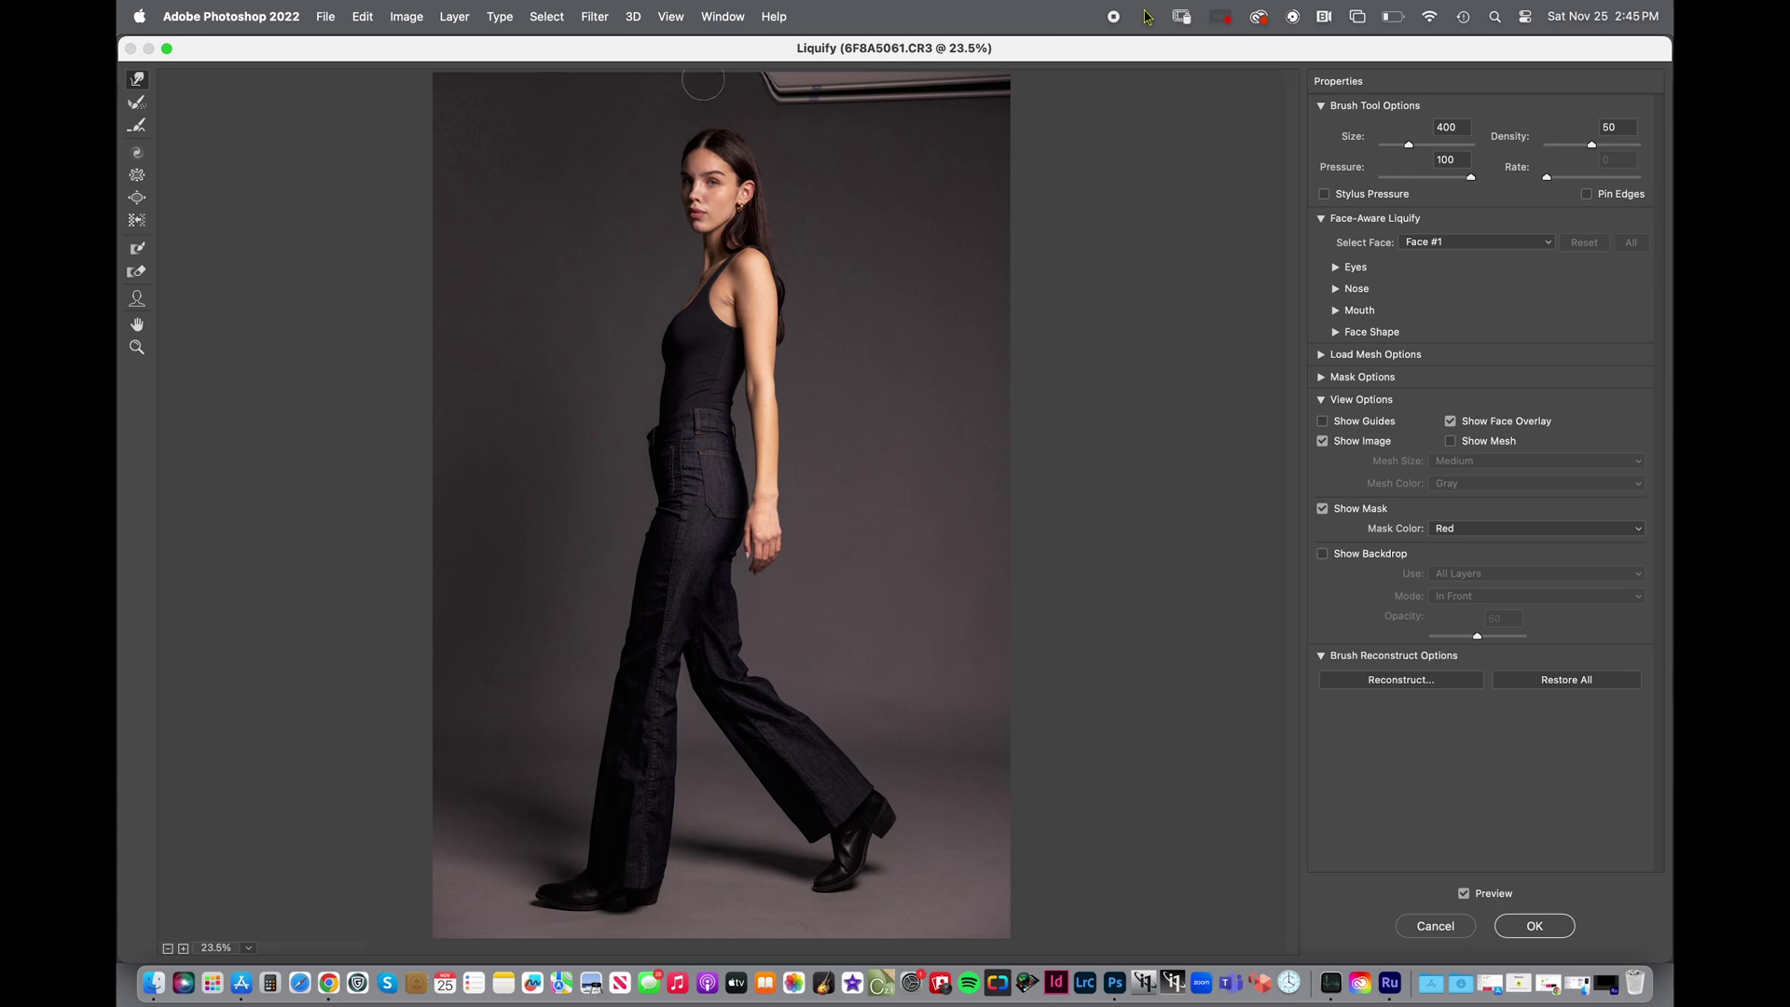
{"action": "key", "text": "bracketright"}
{"action": "key", "text": "bracketright"}
{"action": "mouse_move", "coordinate": [797, 126]}
{"action": "left_mouse_down"}
{"action": "mouse_move", "coordinate": [818, 74]}
{"action": "mouse_move", "coordinate": [788, 85]}
{"action": "mouse_move", "coordinate": [822, 71]}
{"action": "mouse_move", "coordinate": [867, 120]}
{"action": "mouse_move", "coordinate": [872, 79]}
{"action": "mouse_move", "coordinate": [925, 109]}
{"action": "mouse_move", "coordinate": [996, 70]}
{"action": "mouse_move", "coordinate": [1072, 98]}
{"action": "left_mouse_up"}
{"action": "key", "text": "bracketright"}
- Apply the Liquify warp to the Background copy layer to leave a seamless grey backdrop
{"action": "left_click", "coordinate": [1519, 933]}
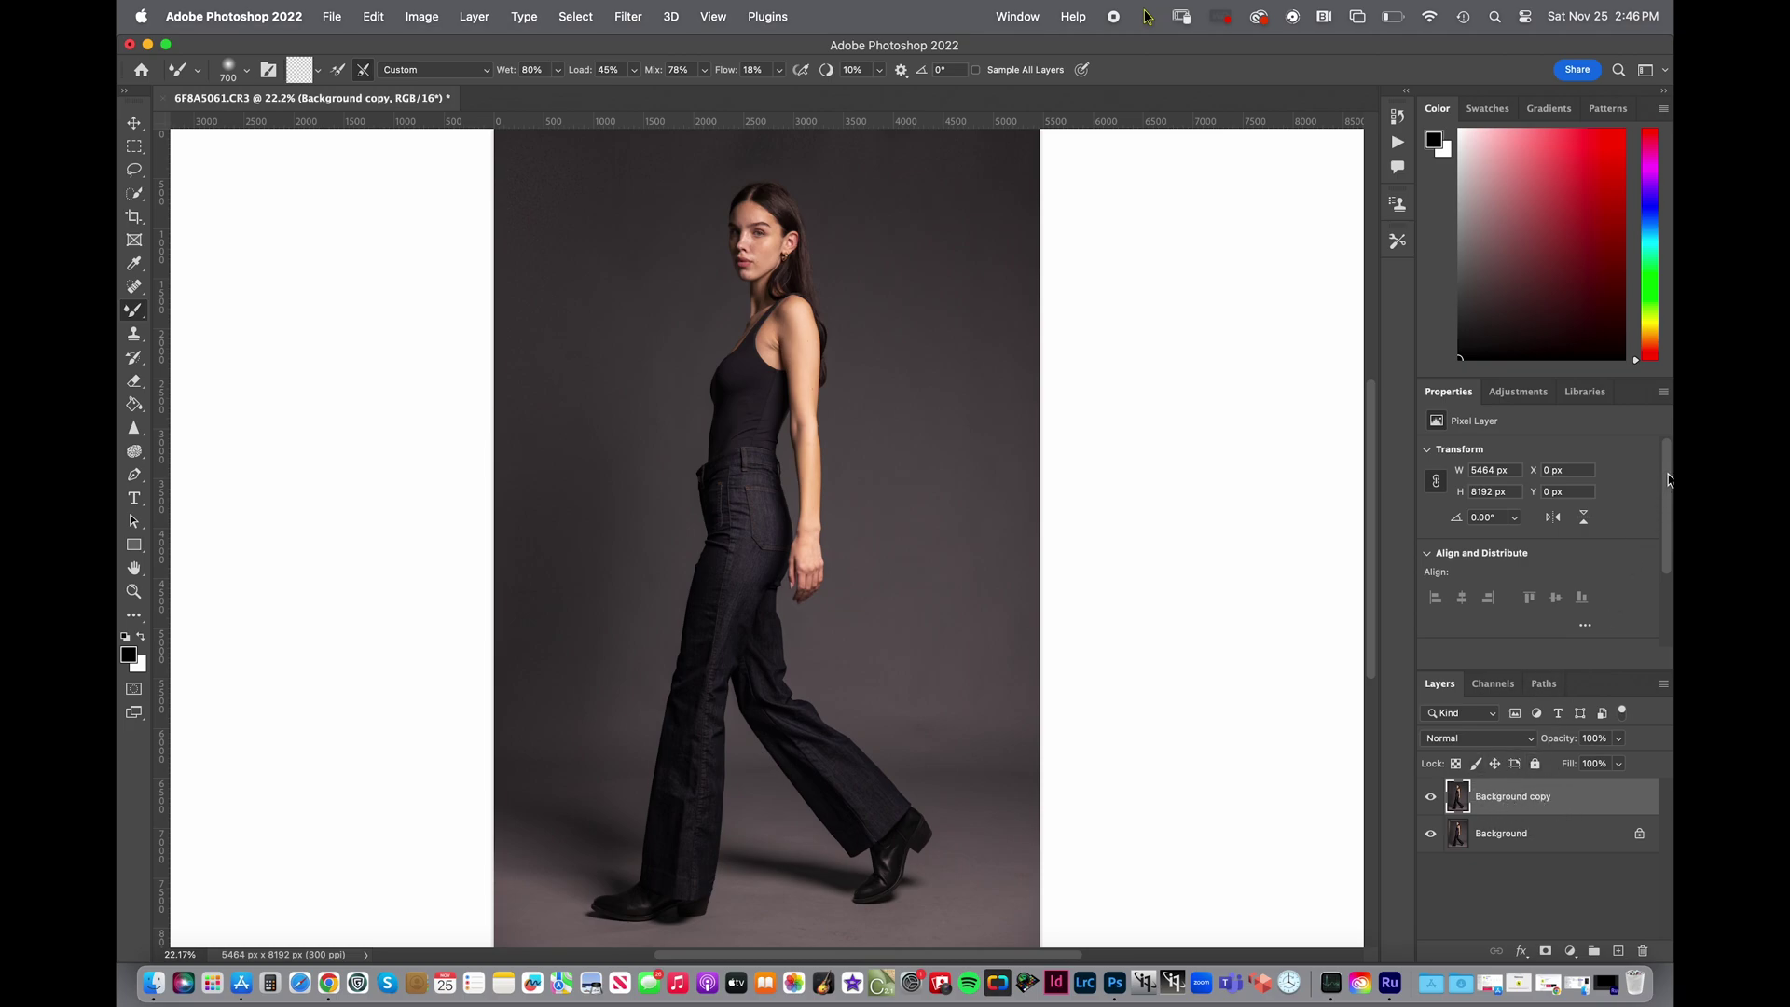
- Select the model with Select Subject, zoom in to check the hand's outline, then fit the view
{"action": "left_click_drag", "start_coordinate": [1669, 480], "coordinate": [1665, 624]}
{"action": "left_click", "coordinate": [1543, 600]}
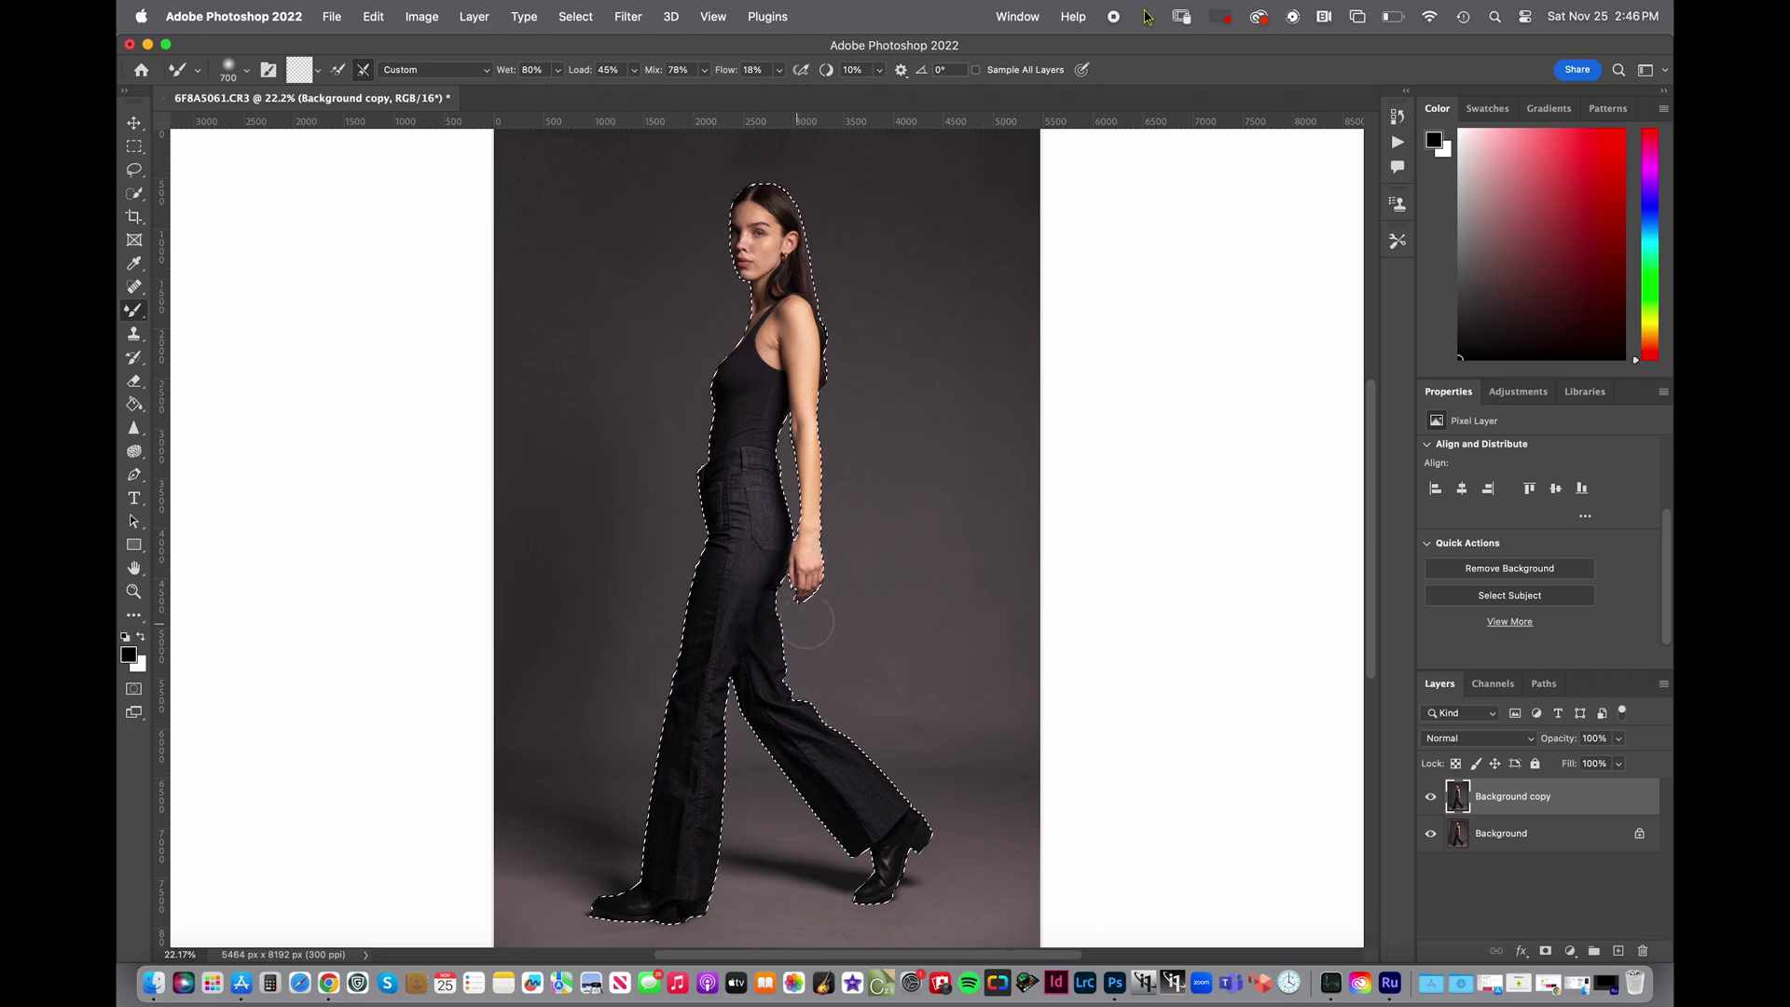
{"action": "key", "text": "super+equal"}
{"action": "key", "text": "super+equal"}
{"action": "key", "text": "super+equal"}
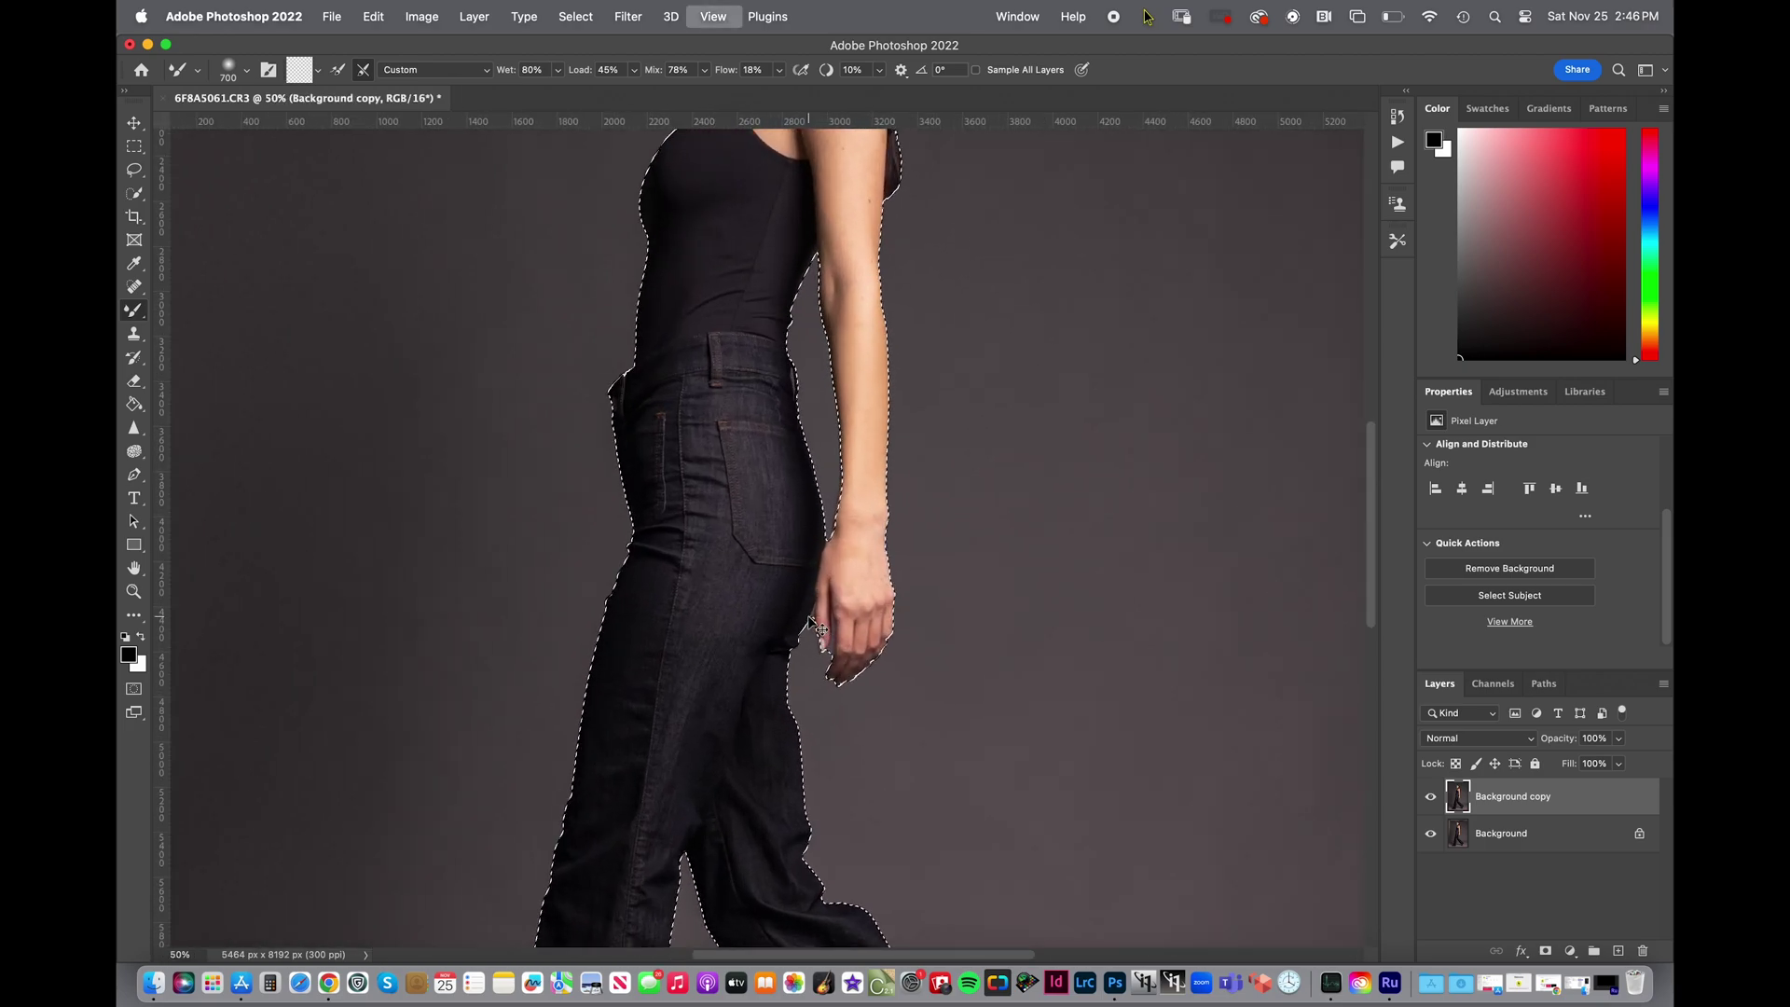
{"action": "key", "text": "super+equal"}
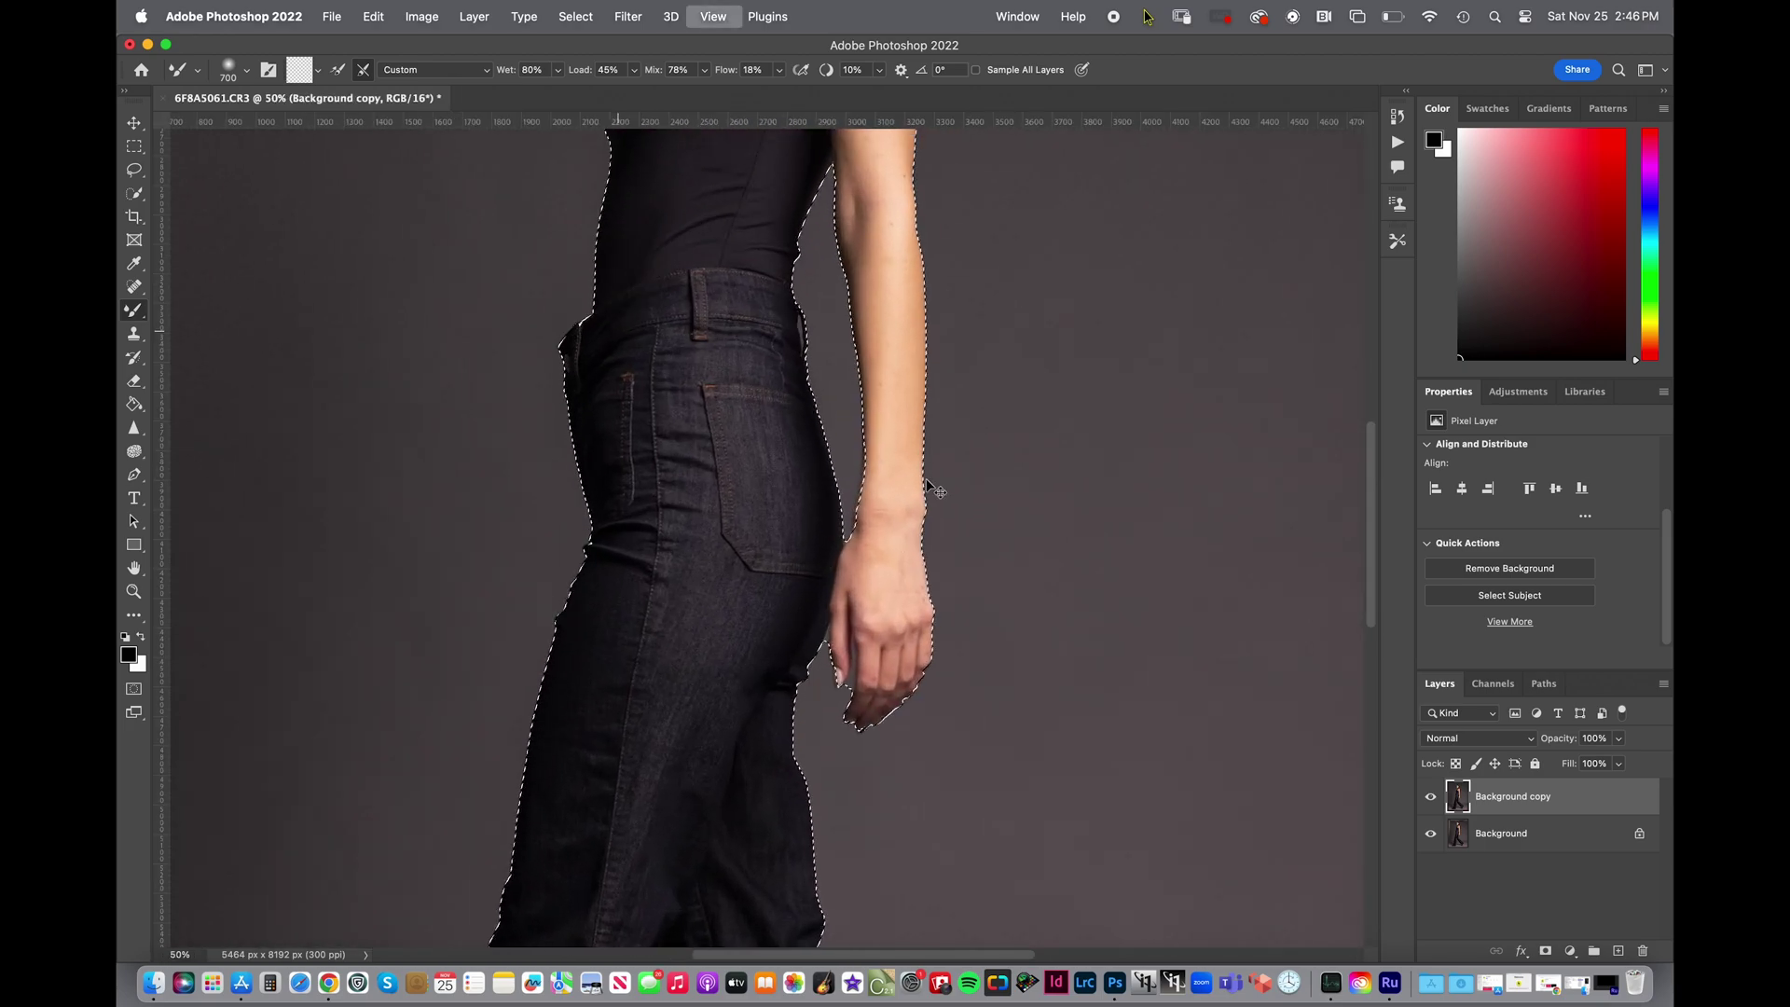
{"action": "key", "text": "super+equal"}
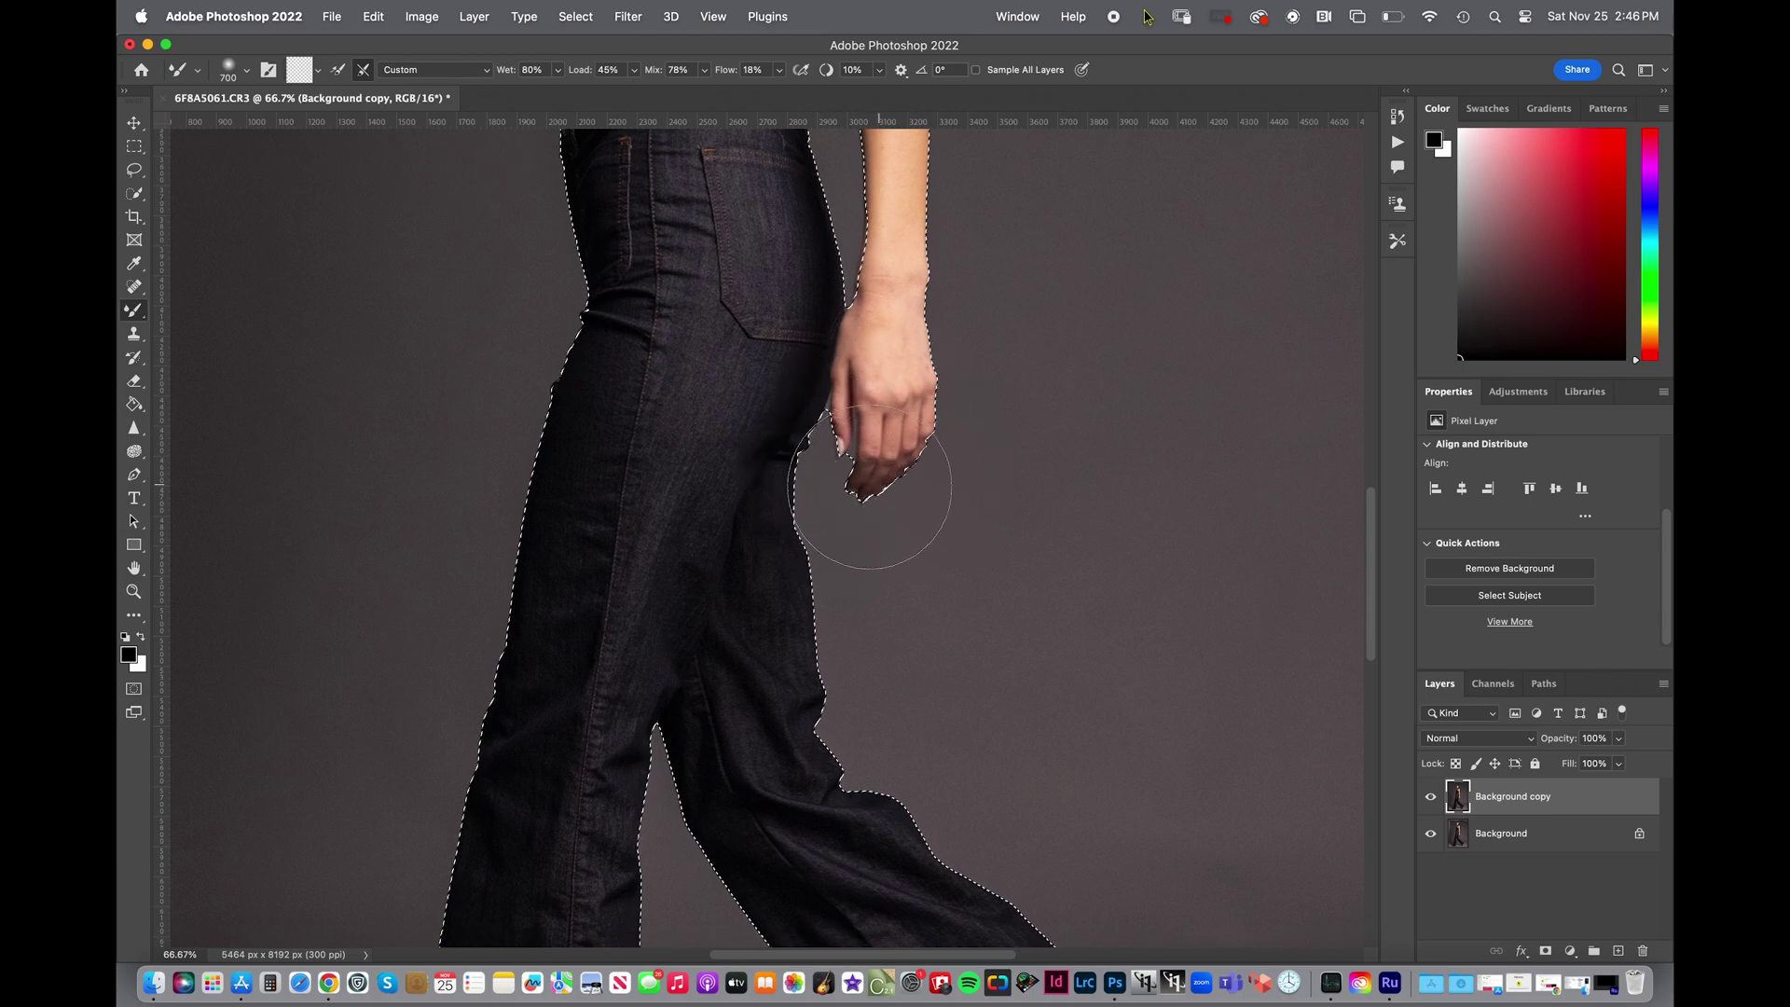
{"action": "key", "text": "super+0"}
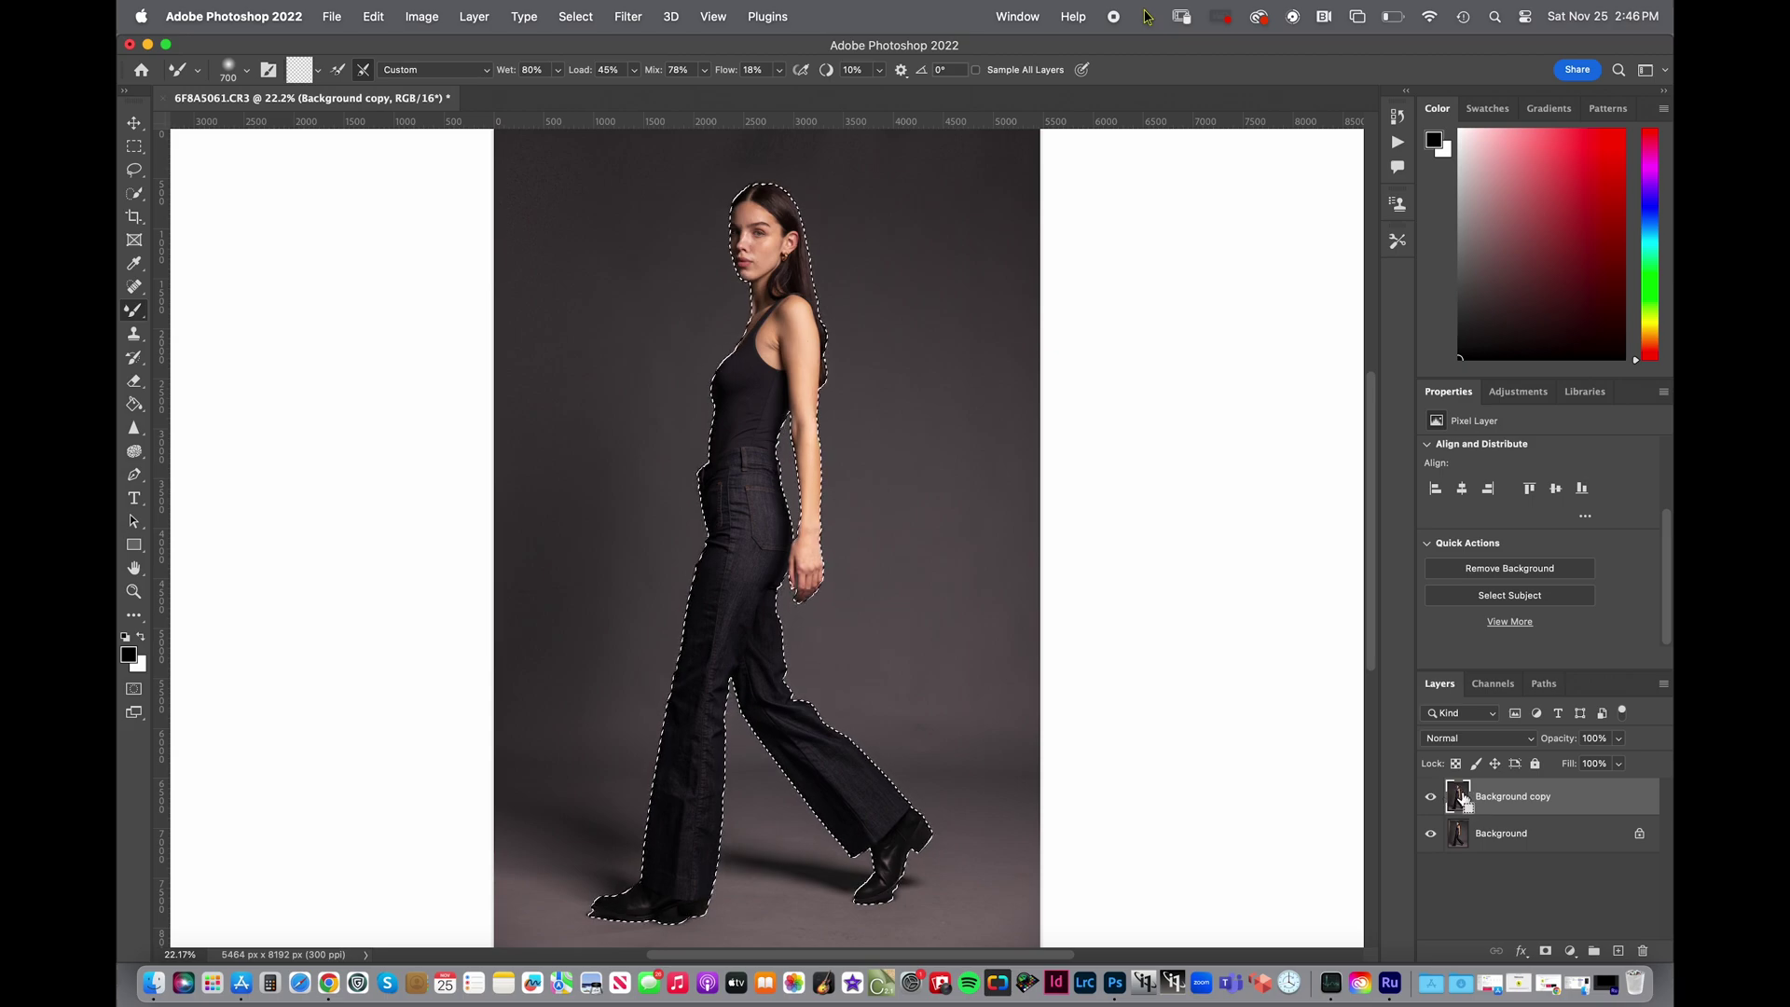
- Copy the model to Layer 1, then invert and copy the backdrop from Background copy to Layer 2
{"action": "key", "text": "super+j"}
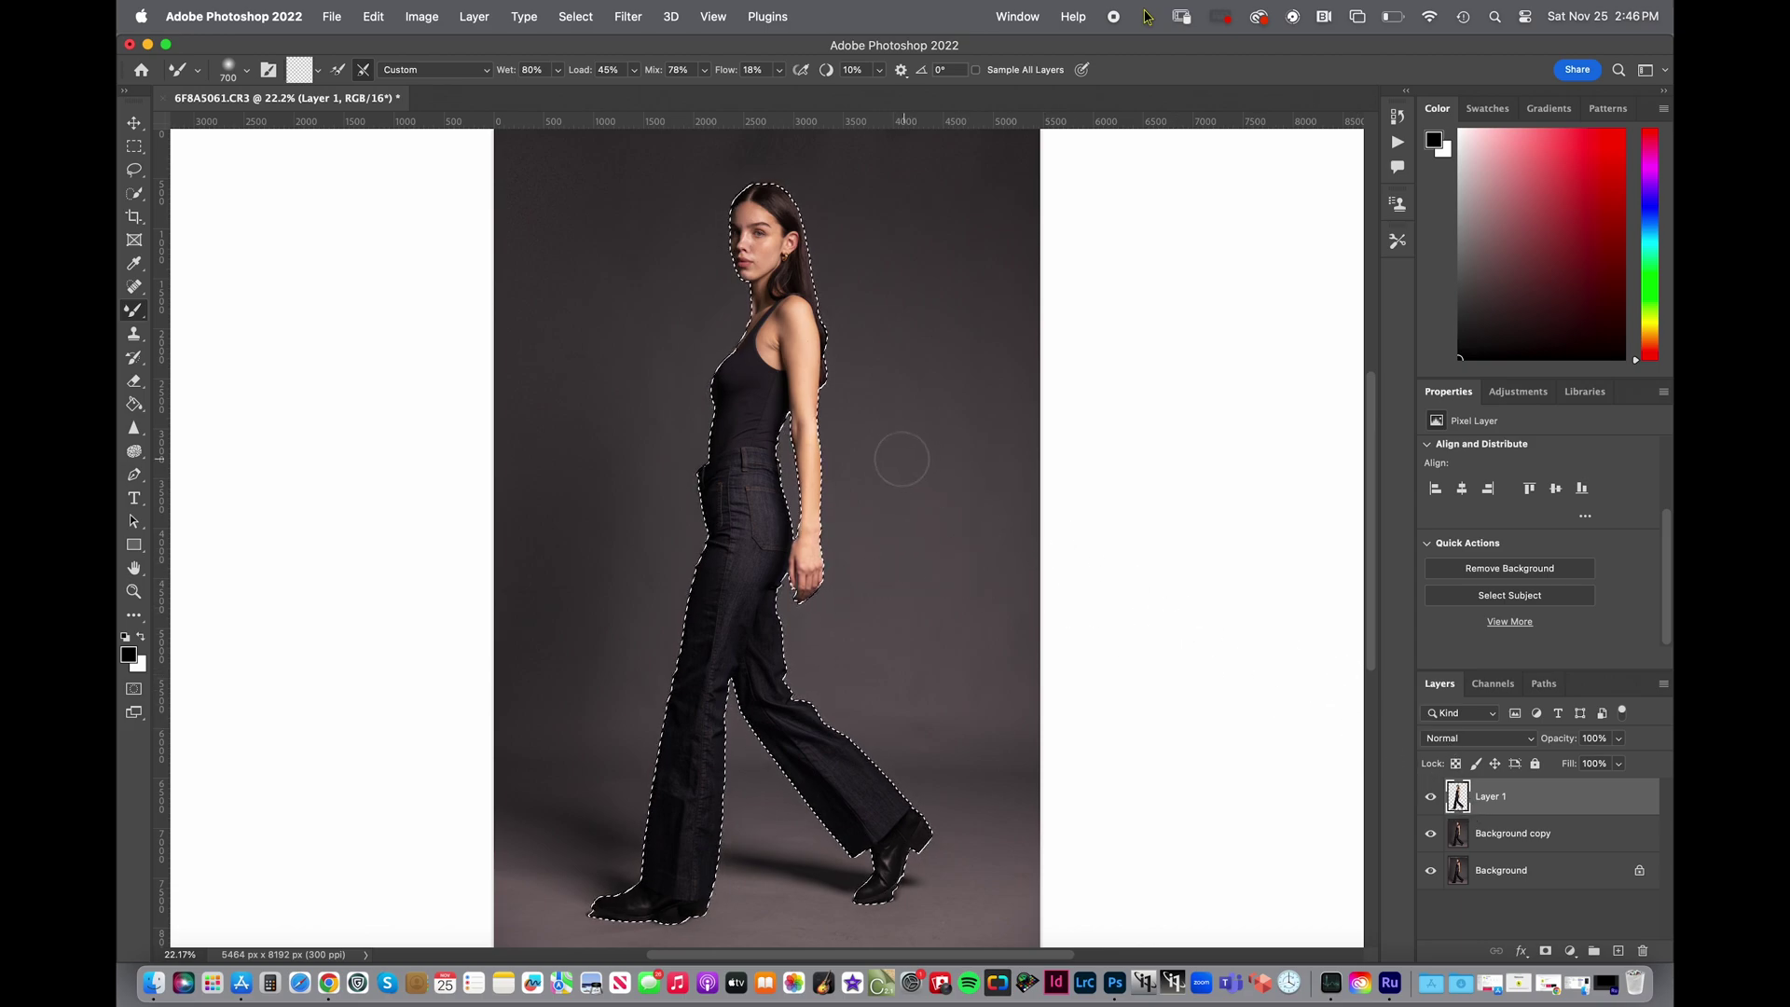
{"action": "key", "text": "super+shift+i"}
{"action": "left_click", "coordinate": [1478, 839]}
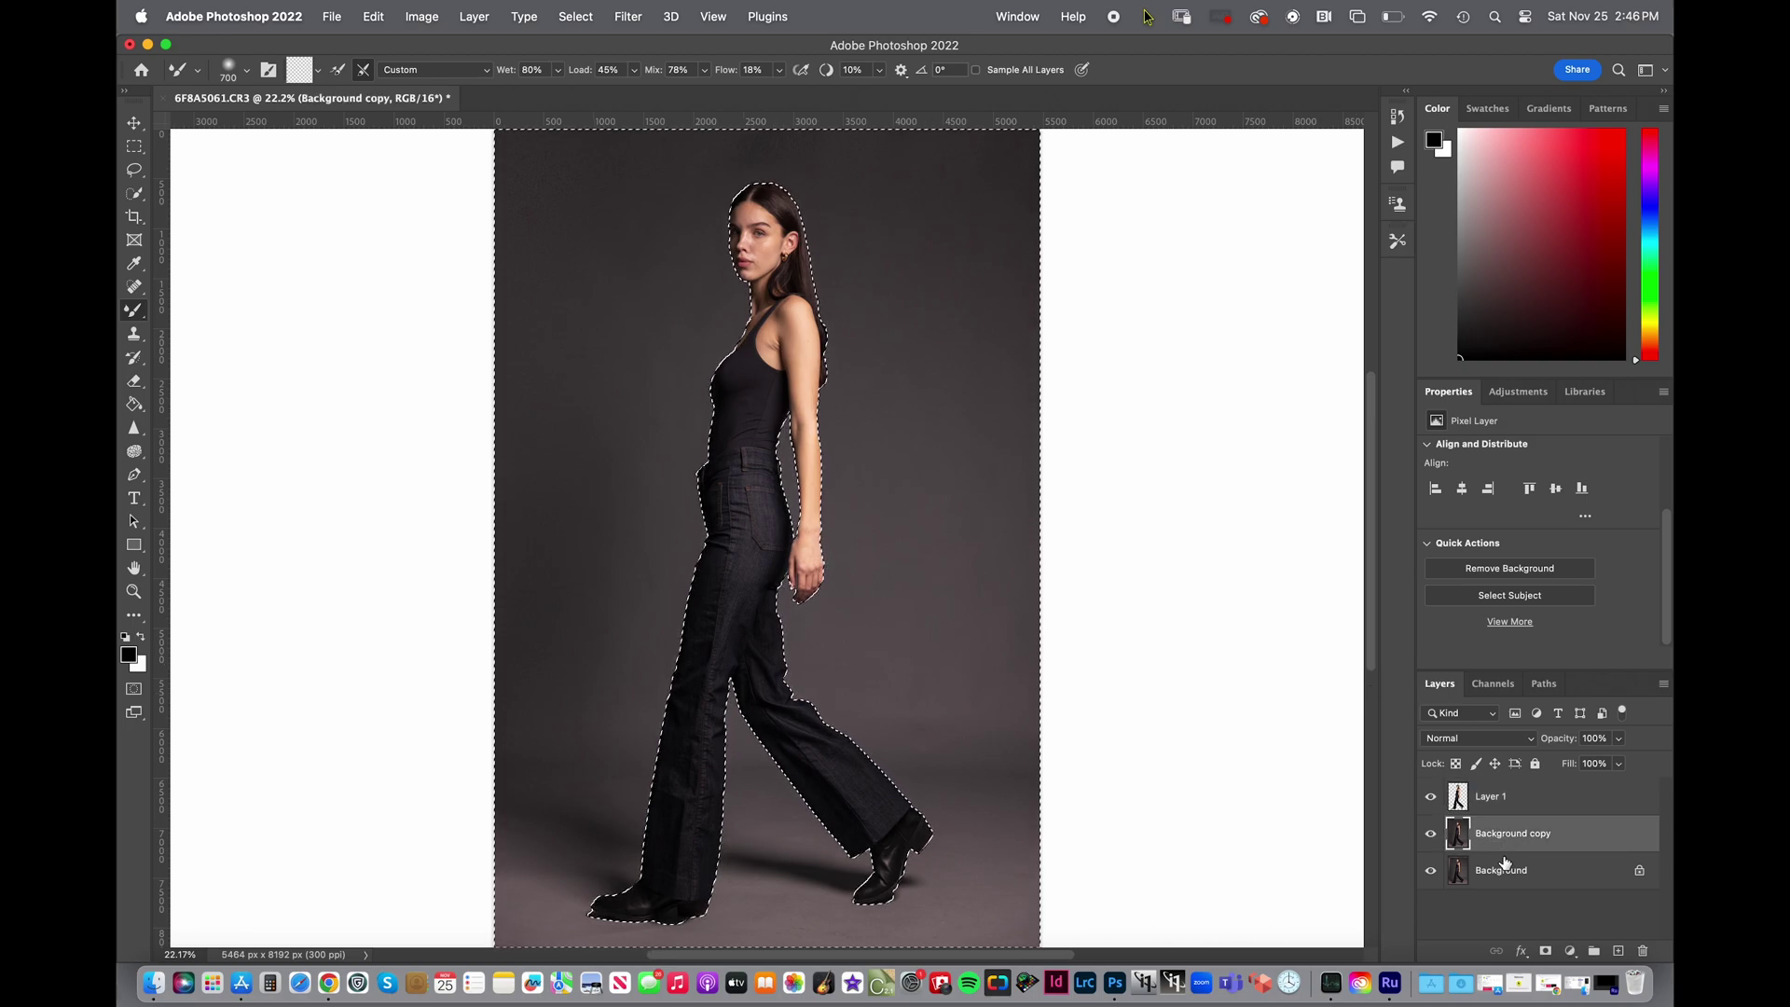
{"action": "key", "text": "super+j"}
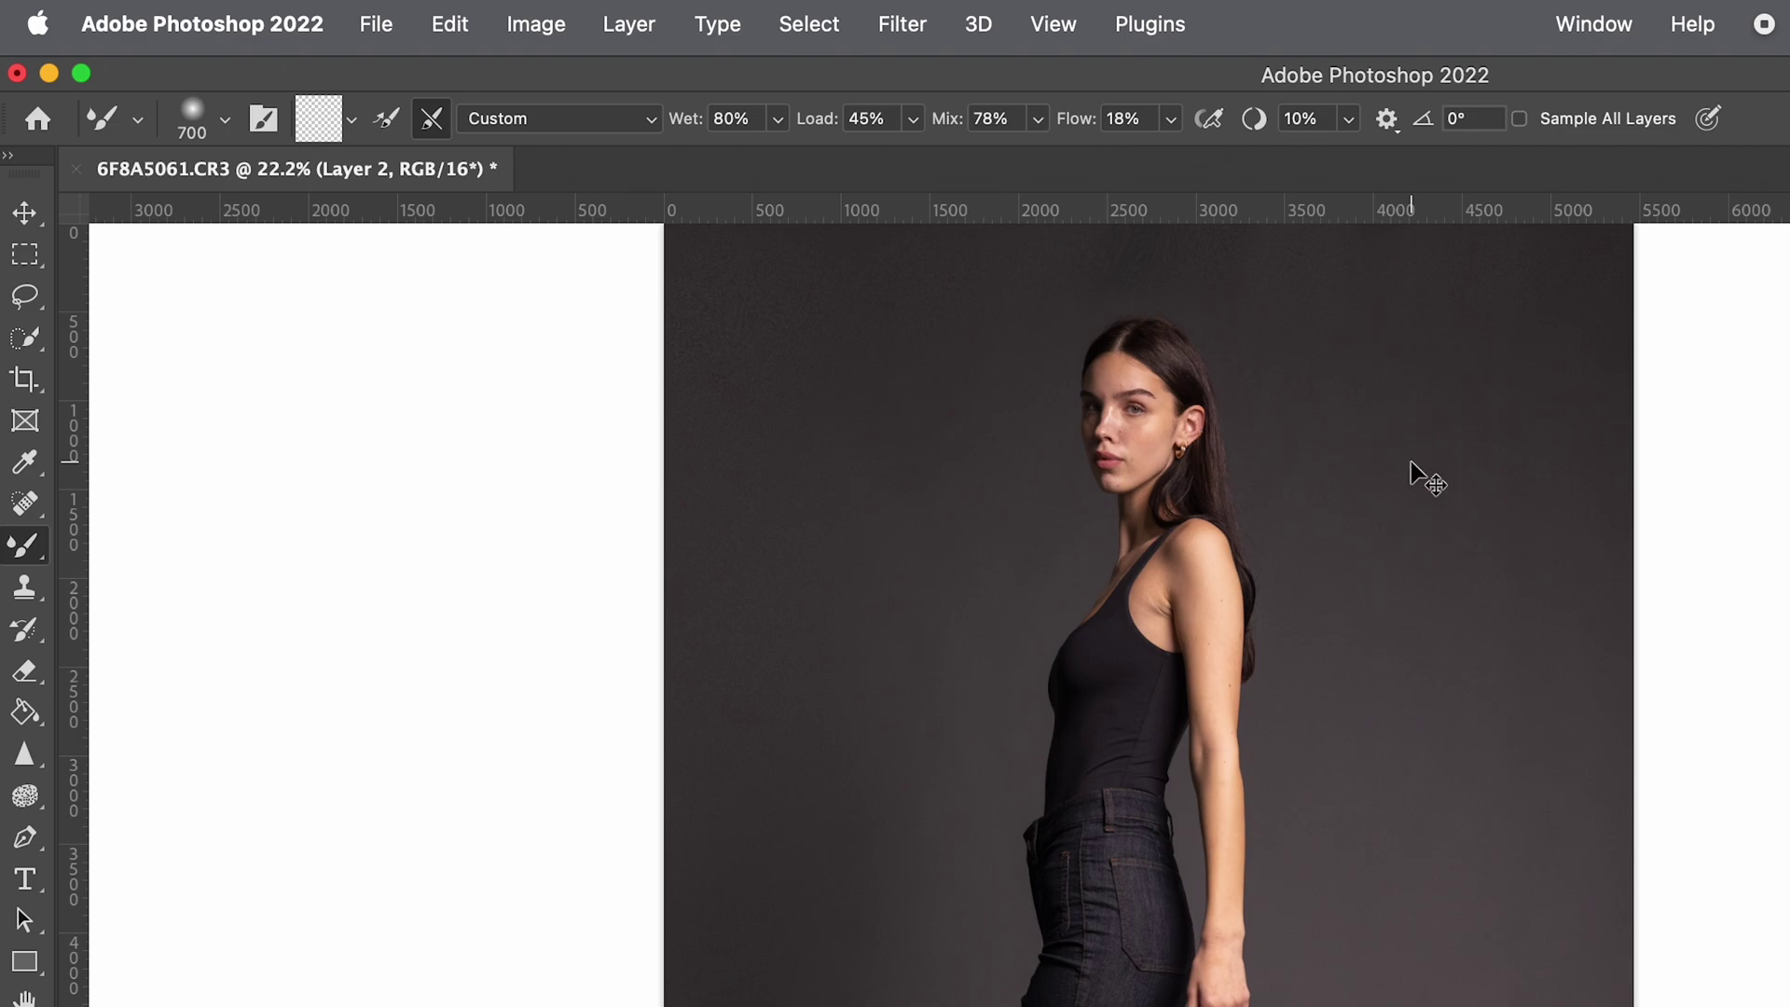
- Enlarge the Mixer Brush to 1400 px and fit the whole photo on screen
{"action": "key", "text": "super+minus"}
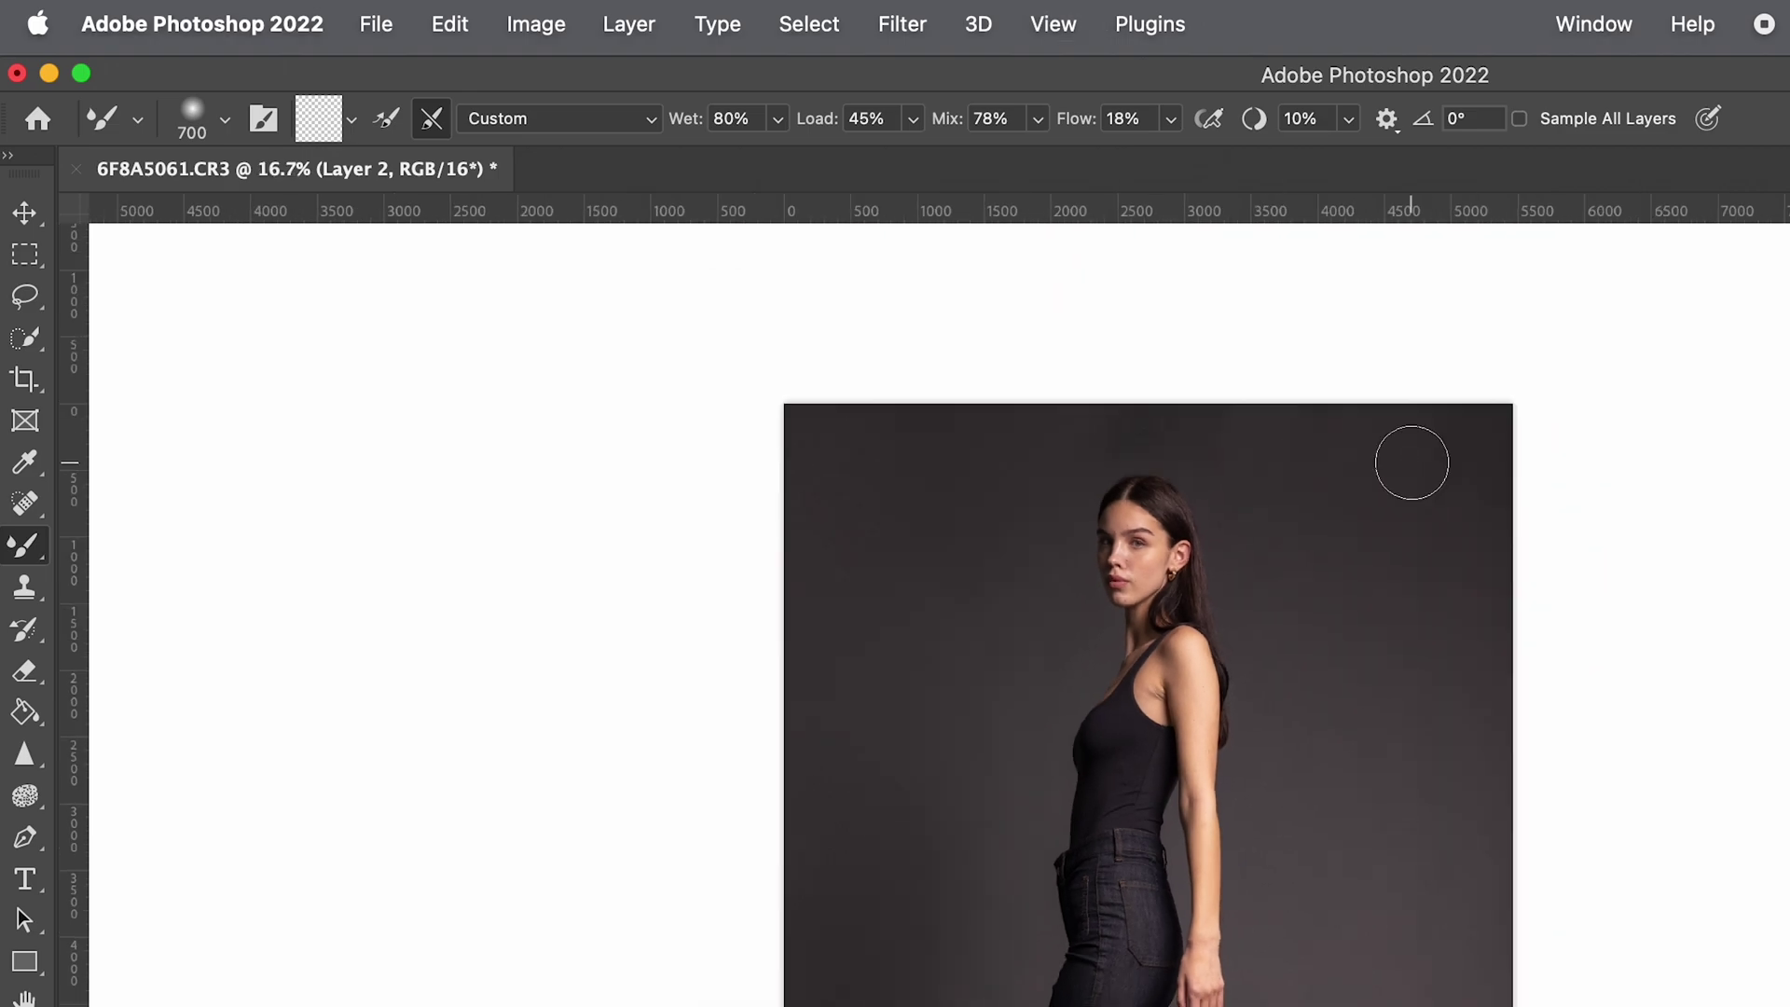
{"action": "key", "text": "bracketright"}
{"action": "key", "text": "bracketright"}
{"action": "key", "text": "bracketright"}
{"action": "key", "text": "bracketright"}
{"action": "key", "text": "bracketright"}
{"action": "key", "text": "bracketright"}
{"action": "key", "text": "bracketright"}
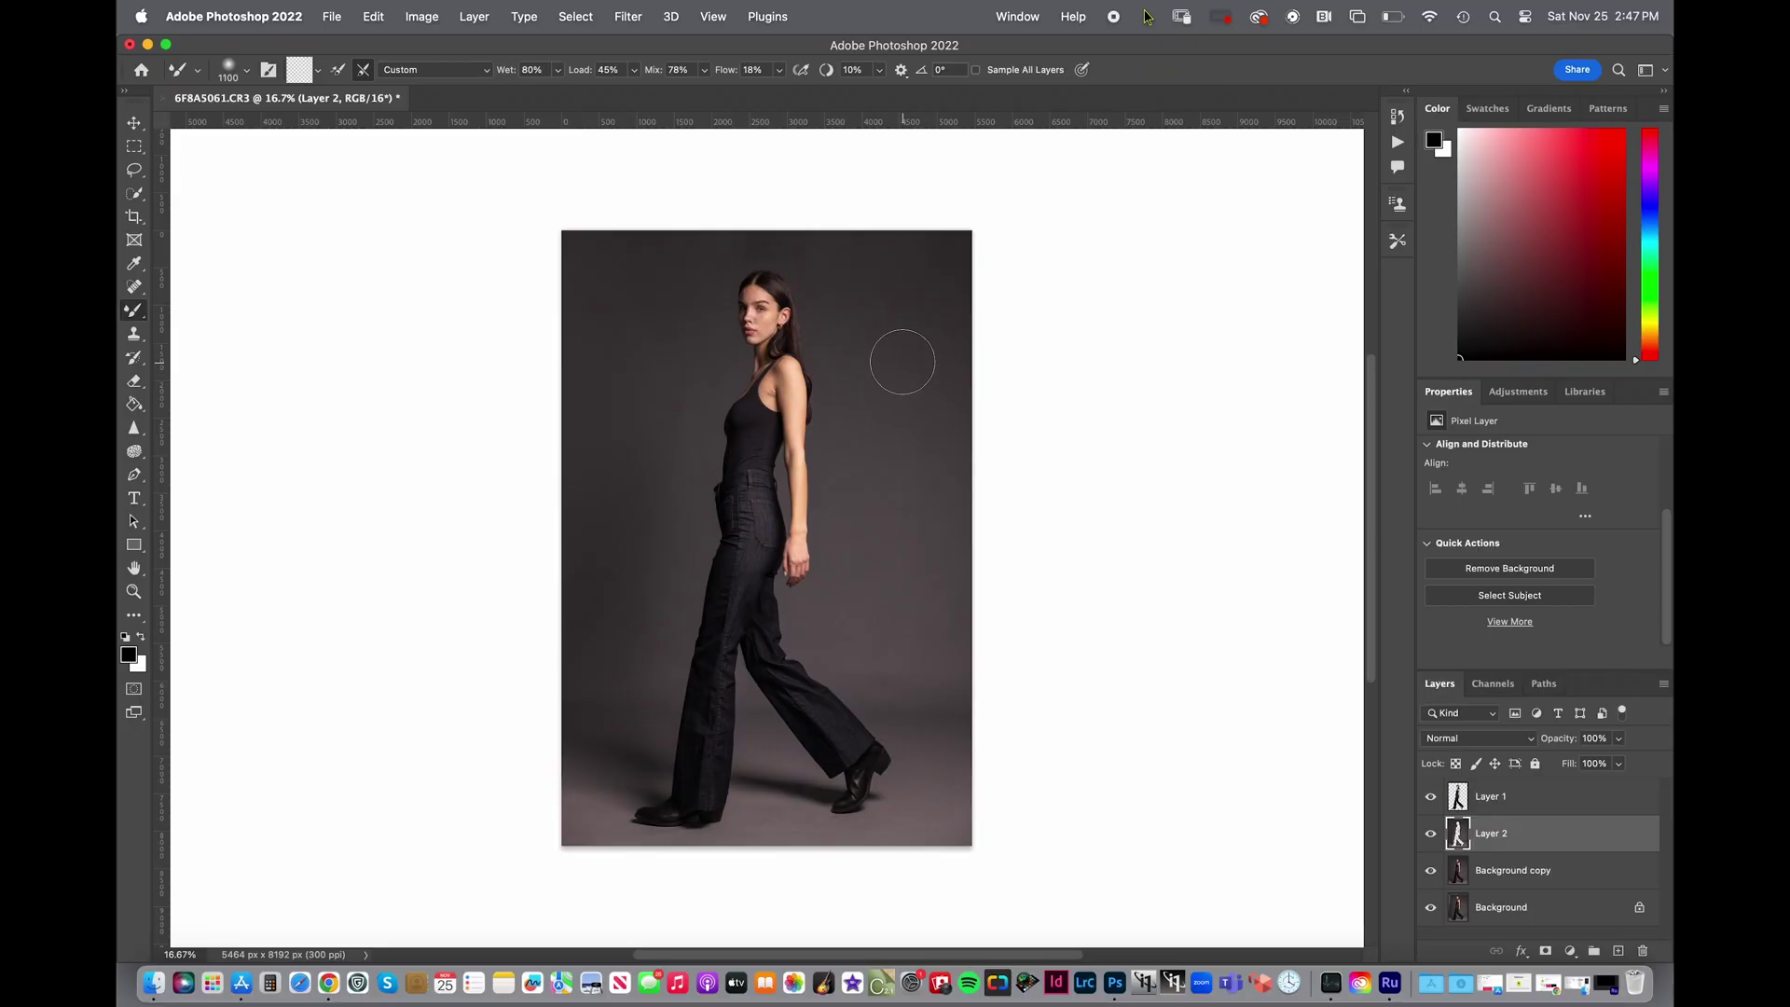
{"action": "key", "text": "bracketright"}
{"action": "key", "text": "bracketright"}
{"action": "key", "text": "bracketright"}
{"action": "key", "text": "bracketright"}
{"action": "key", "text": "bracketright"}
{"action": "key", "text": "super+0"}
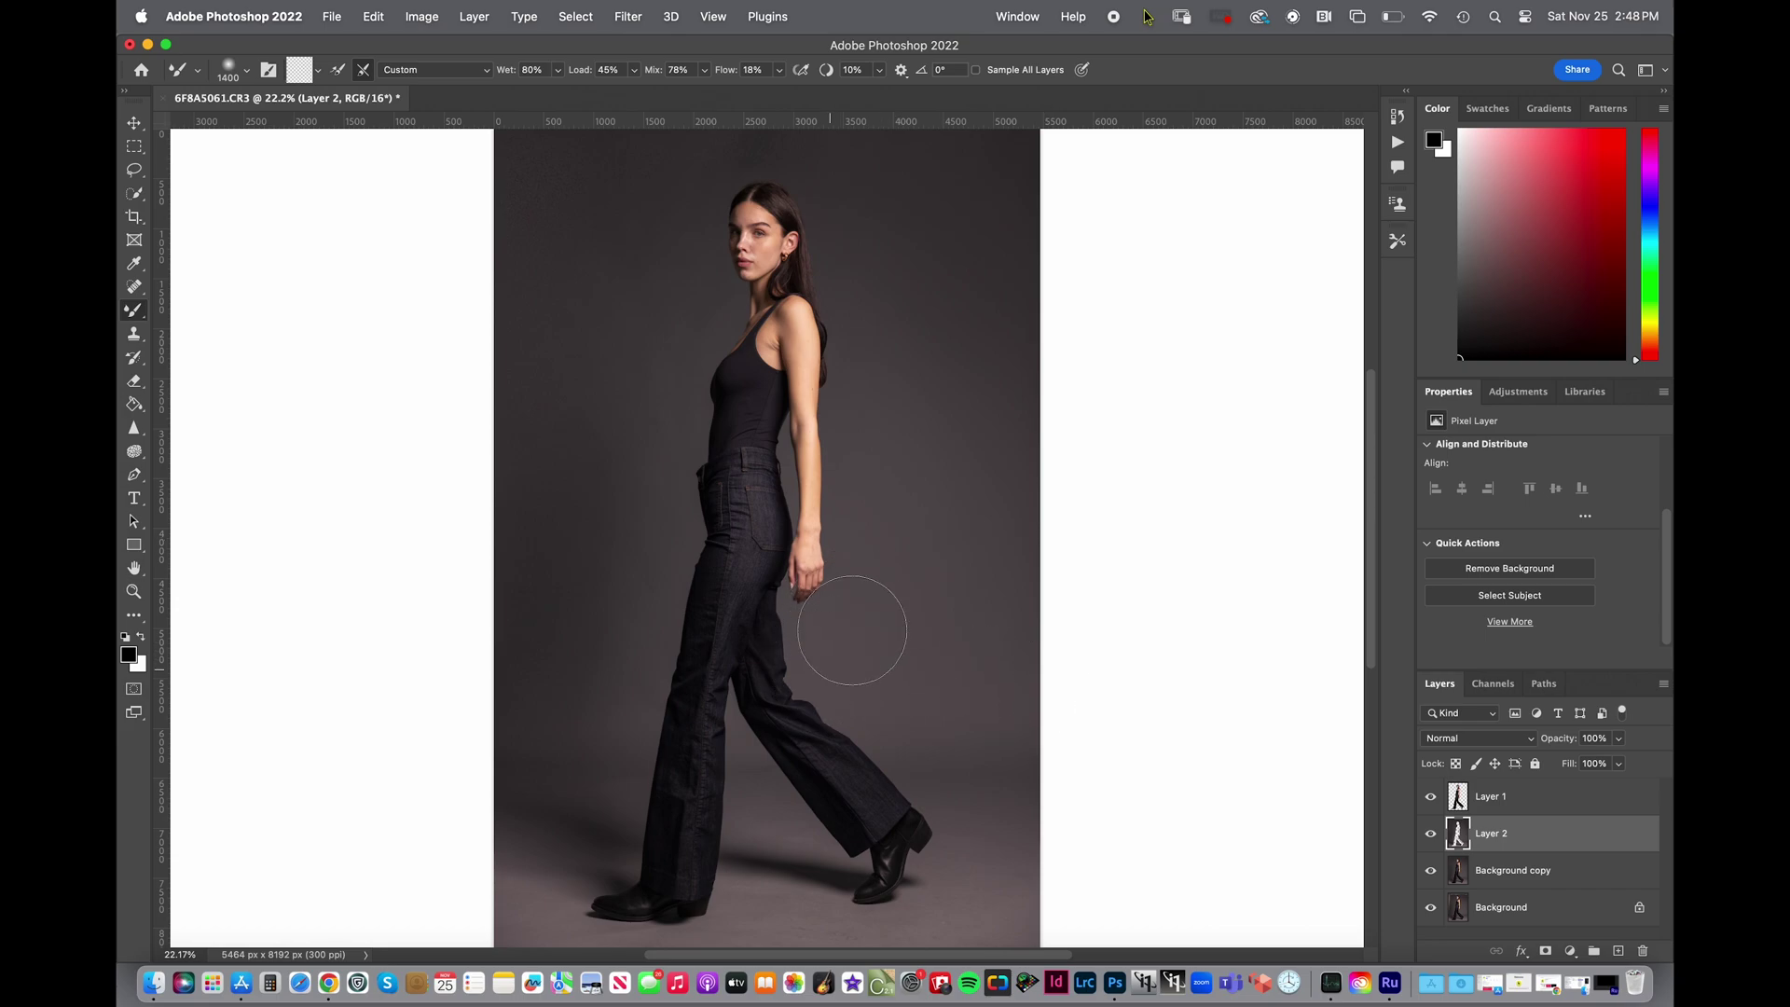
{"action": "scroll", "coordinate": [1102, 444], "scroll_direction": "up", "scroll_amount": 5}
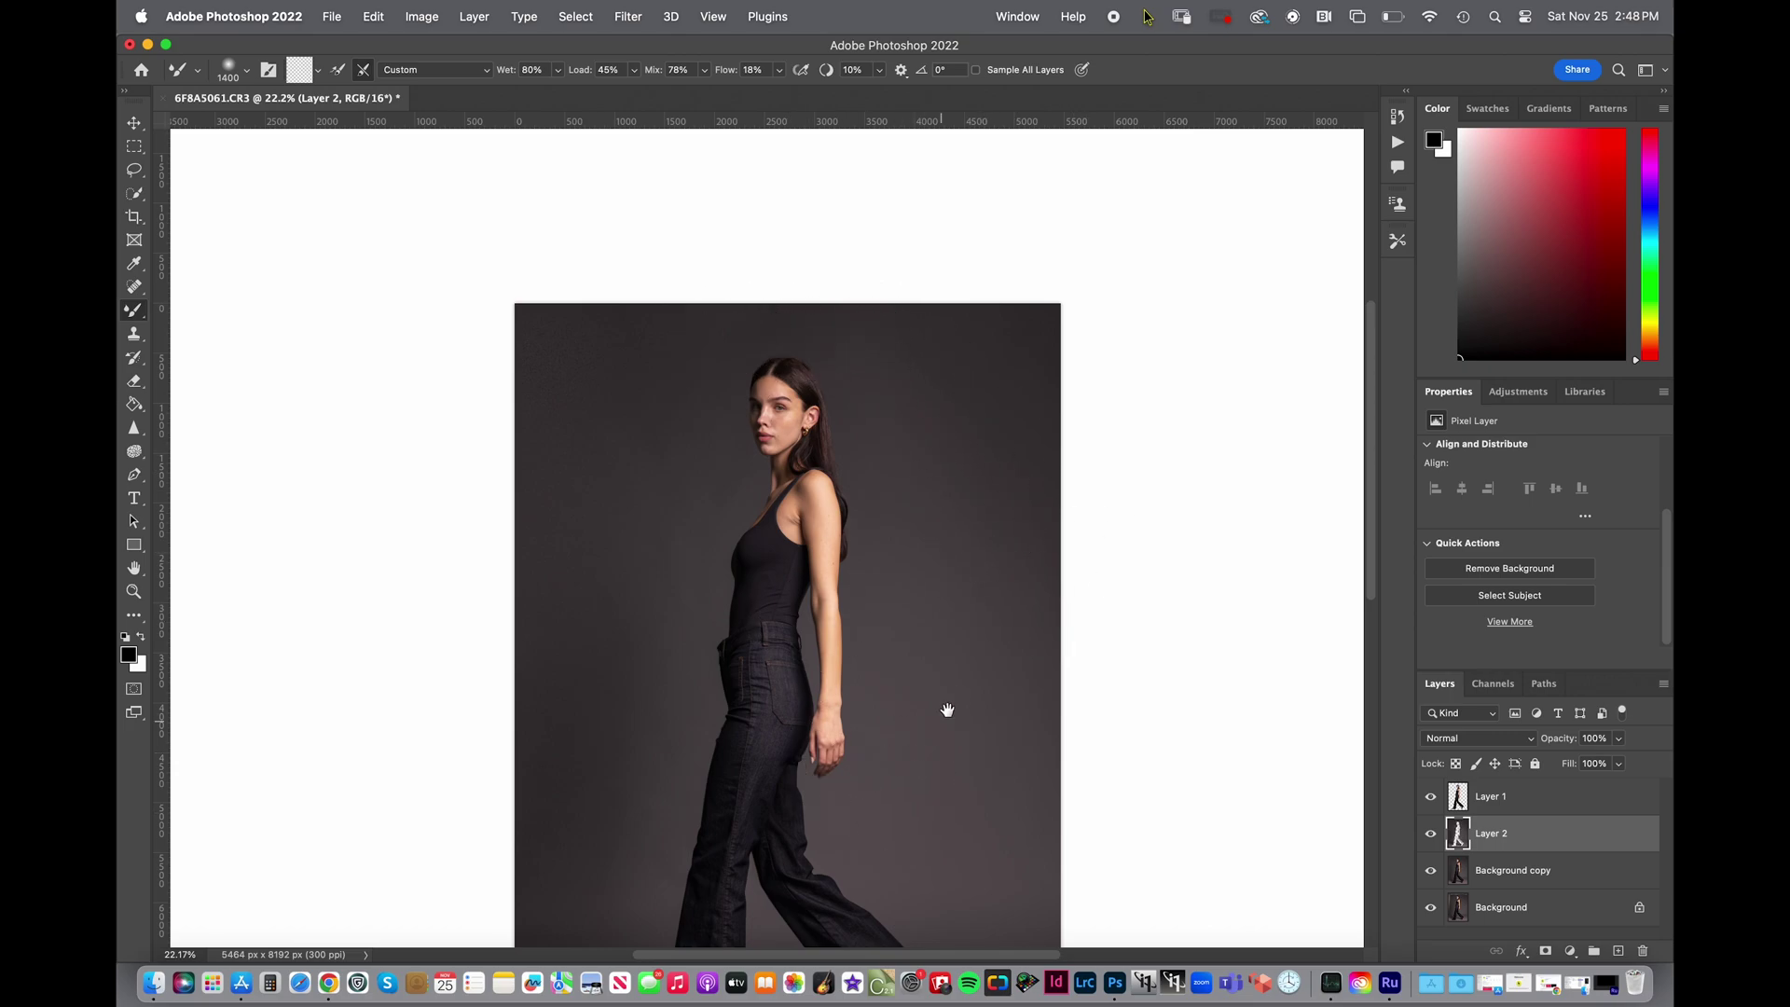
- Undo the last Mixer Brush stroke on the right boot's floor shadow, then zoom out to 66.67%
{"action": "left_click_drag", "start_coordinate": [951, 705], "coordinate": [899, 328]}
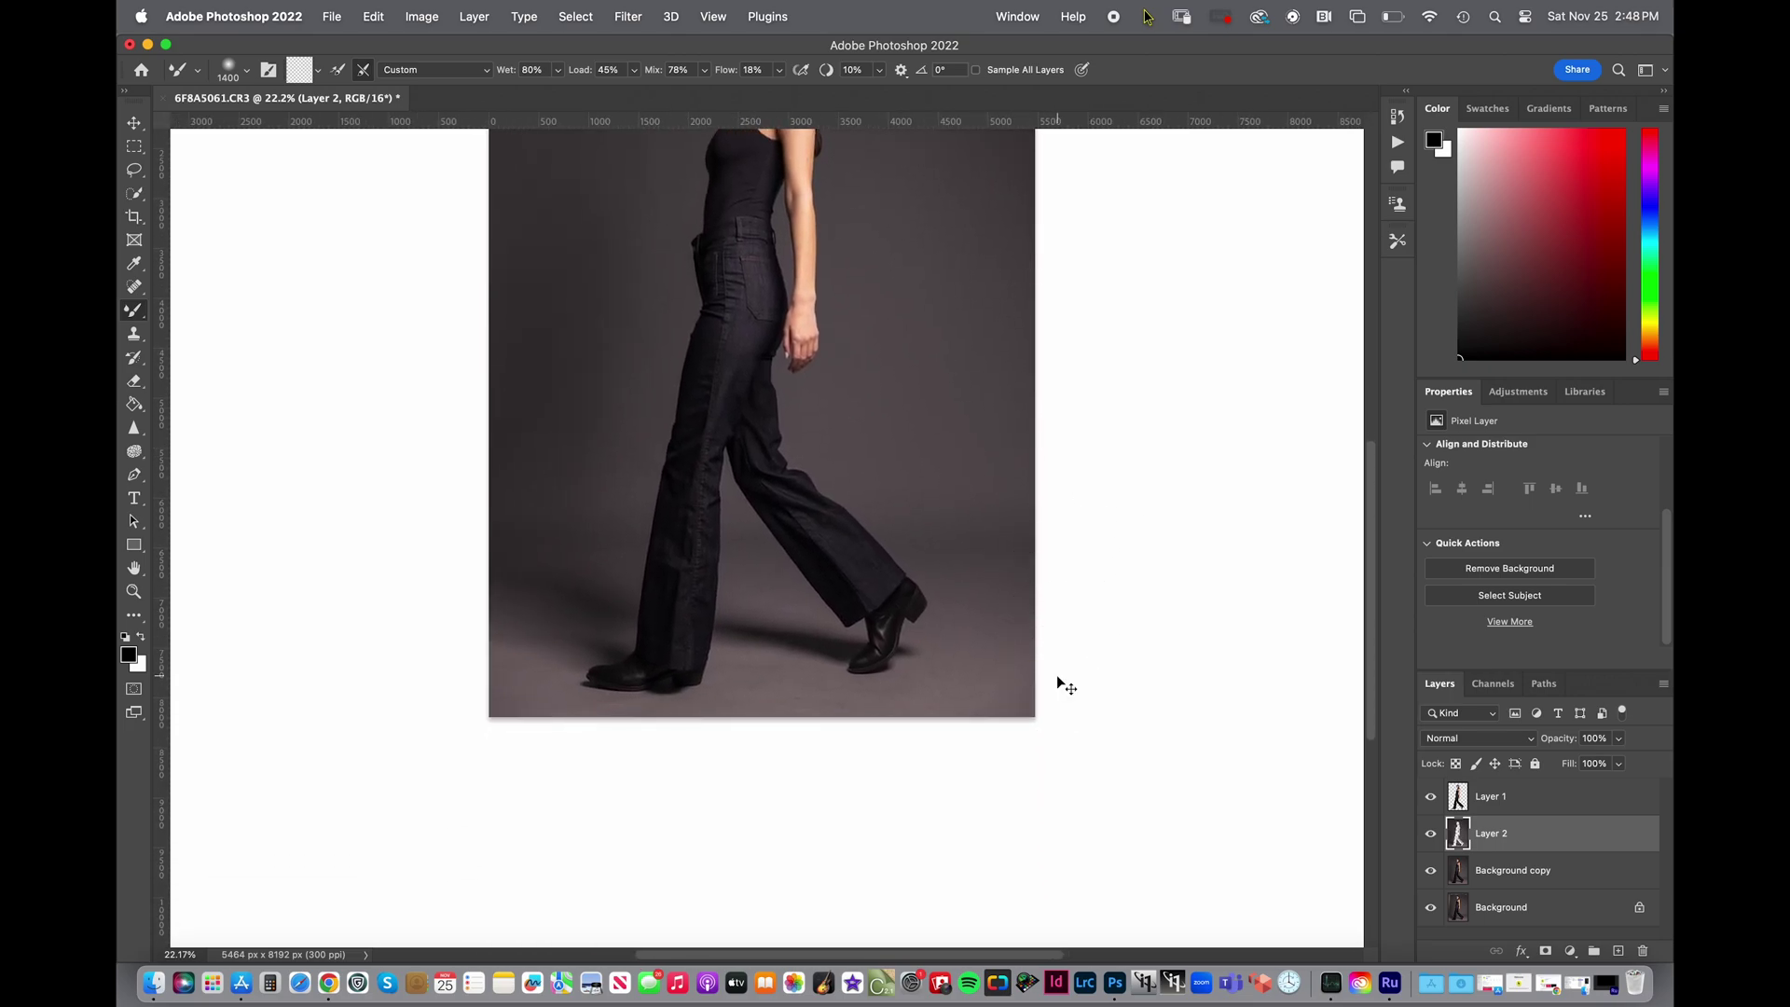
{"action": "key", "text": "super+equal"}
{"action": "key", "text": "super+equal"}
{"action": "key", "text": "super+equal"}
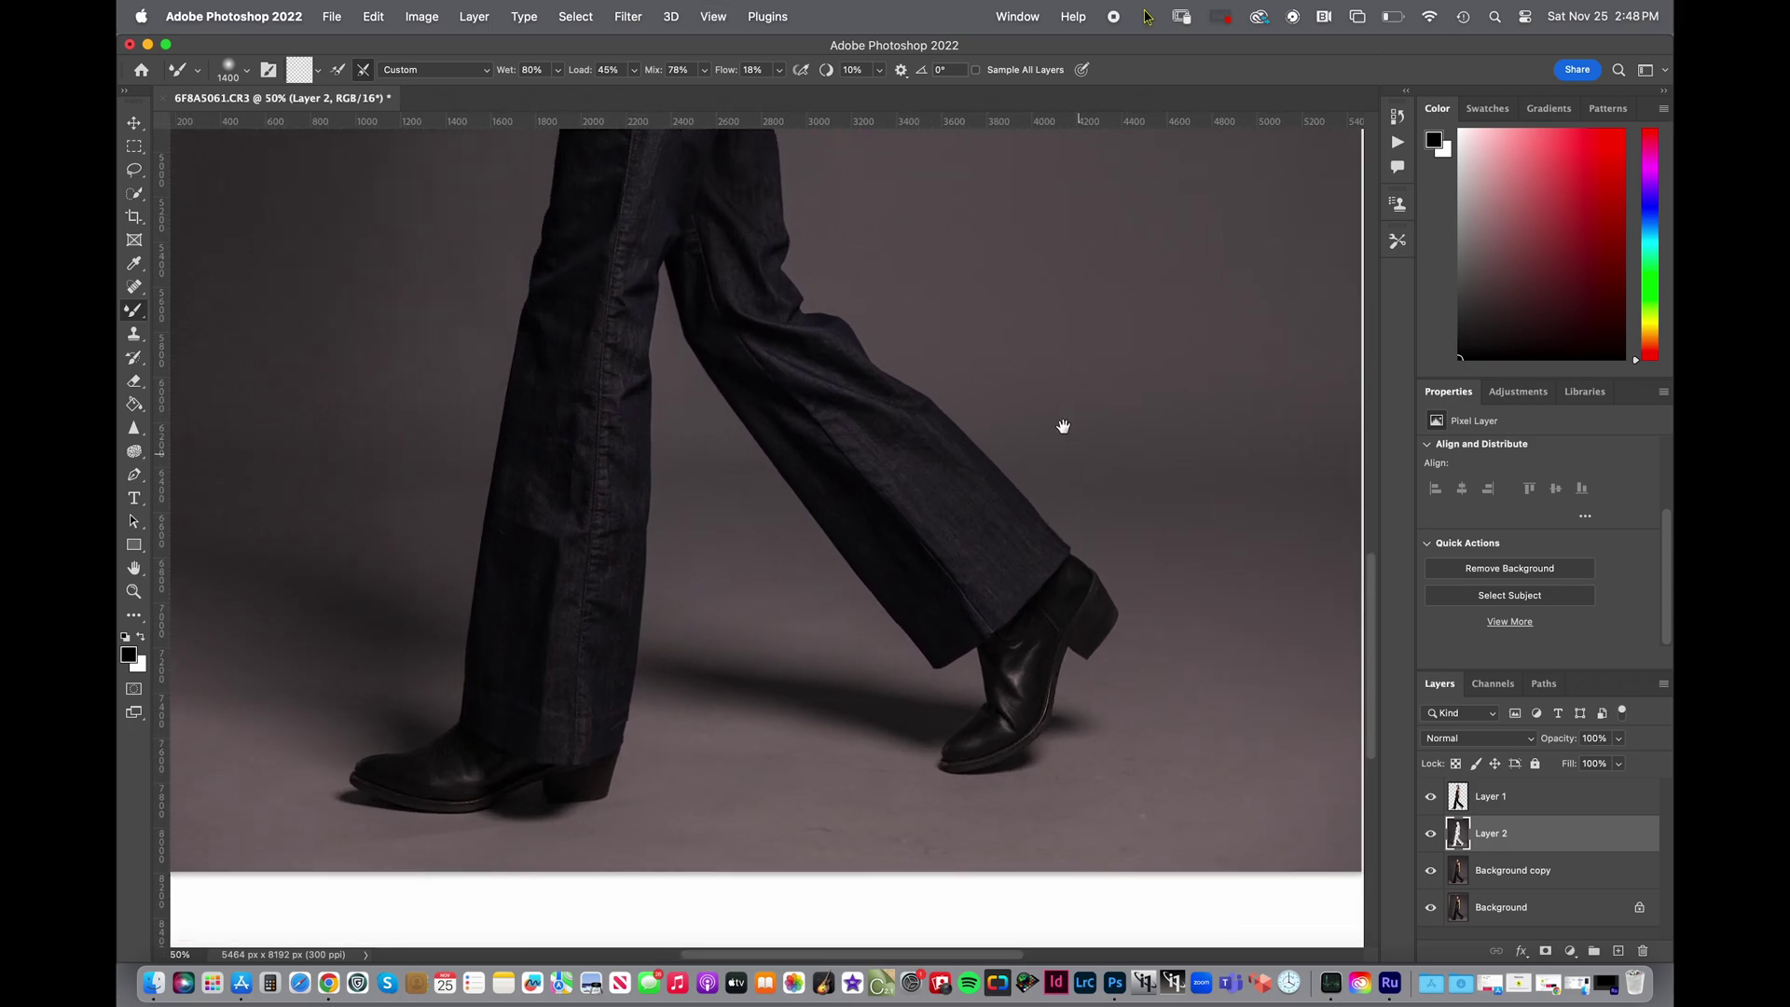
{"action": "left_click_drag", "start_coordinate": [1057, 418], "coordinate": [1019, 358]}
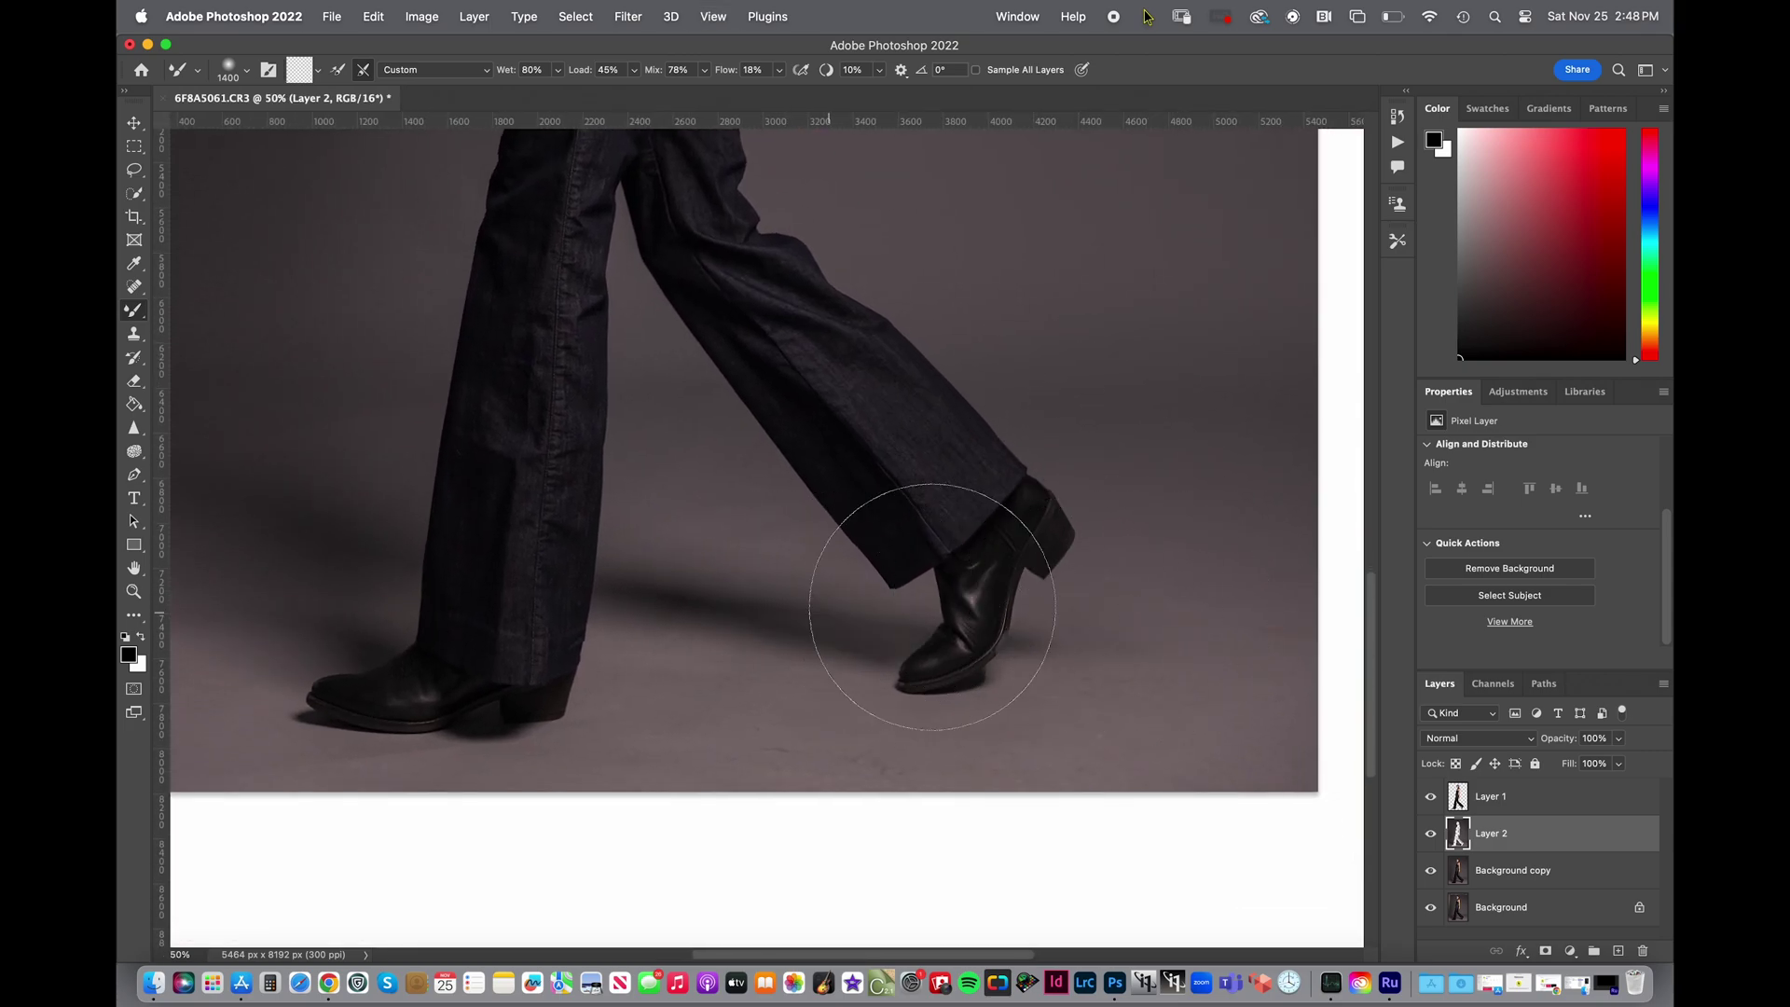
{"action": "key", "text": "super+equal"}
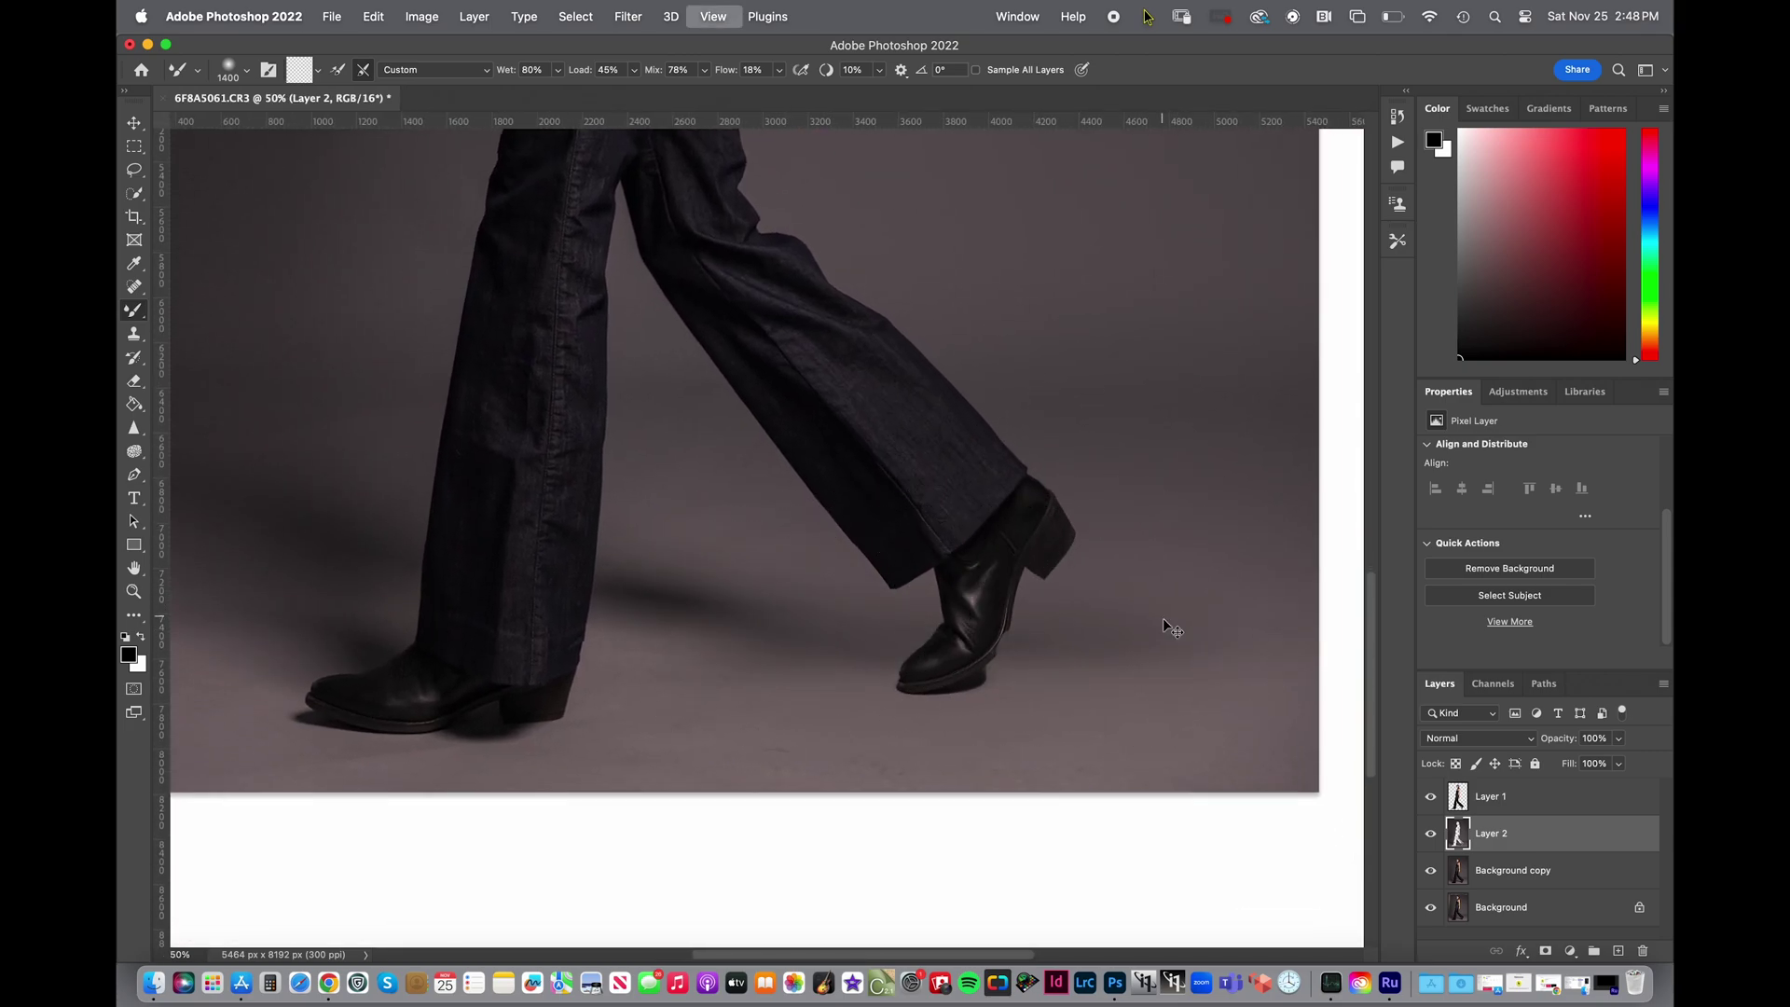
{"action": "key", "text": "super+equal"}
{"action": "left_click_drag", "start_coordinate": [1171, 627], "coordinate": [839, 513]}
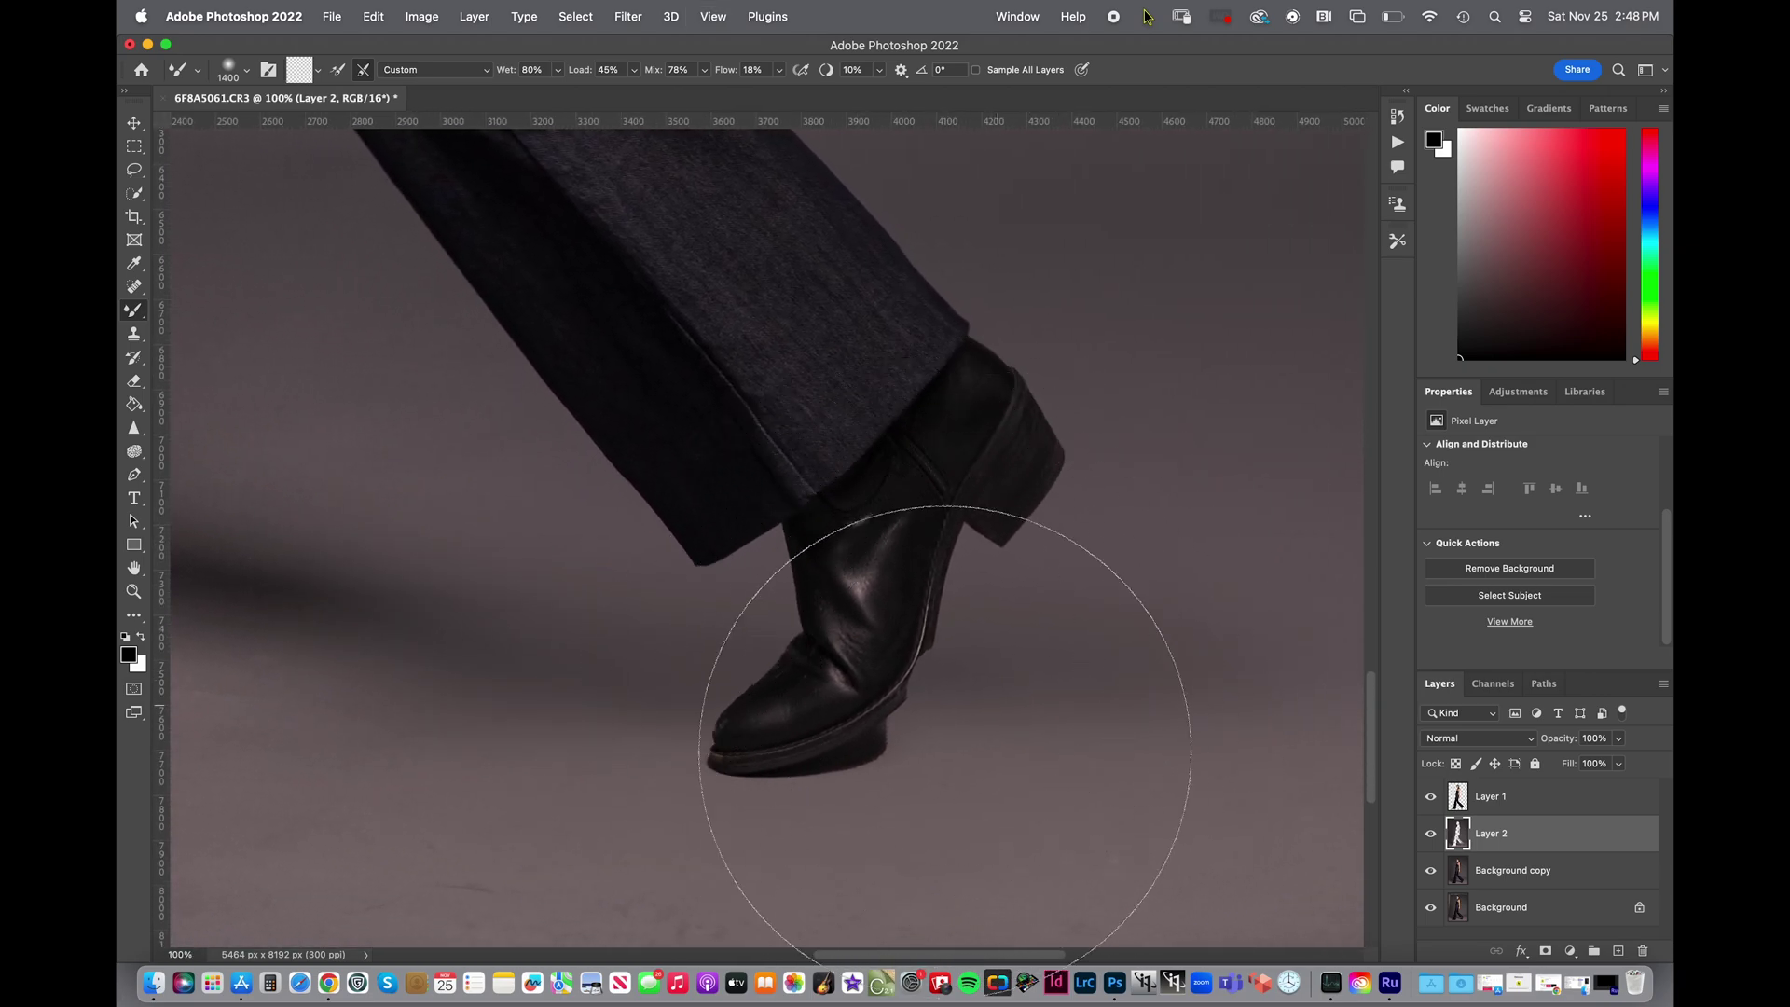
{"action": "key", "text": "super+z"}
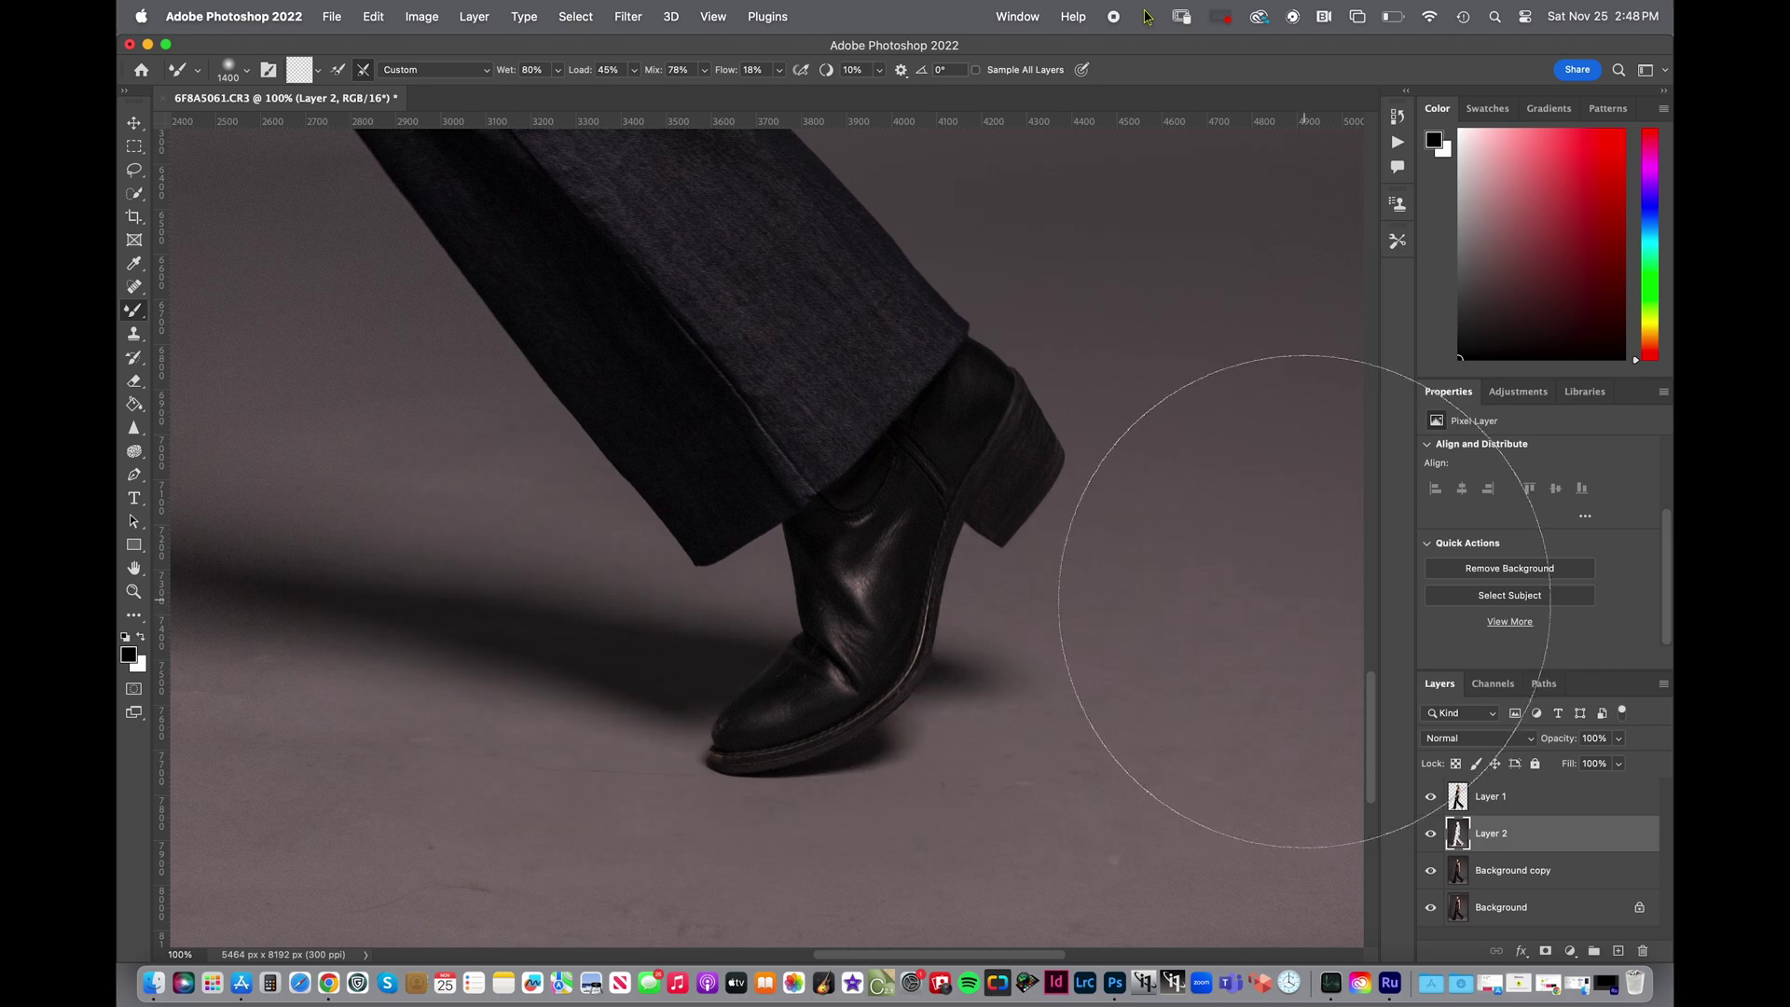
{"action": "key", "text": "super+minus"}
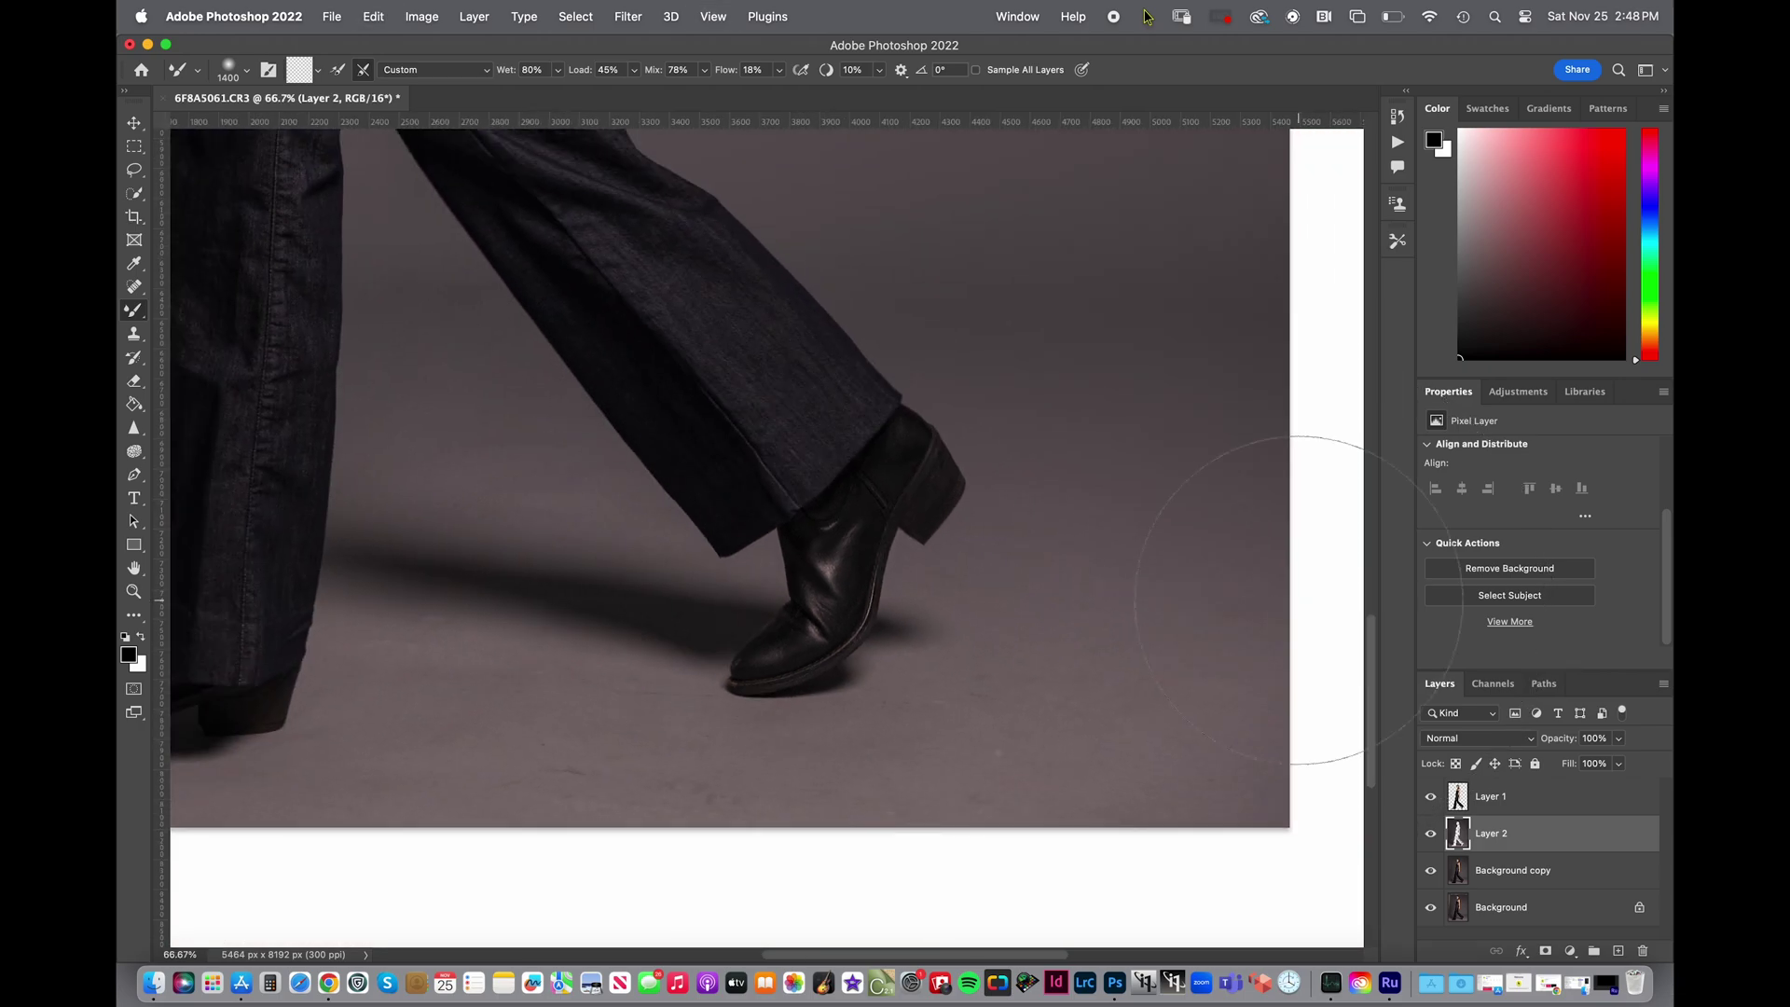
- Shrink the Mixer Brush and pan to show both boots and the floor shadow between them
{"action": "key", "text": "bracketleft"}
{"action": "key", "text": "bracketleft"}
{"action": "key", "text": "bracketleft"}
{"action": "scroll", "coordinate": [853, 743], "scroll_direction": "left", "scroll_amount": 5}
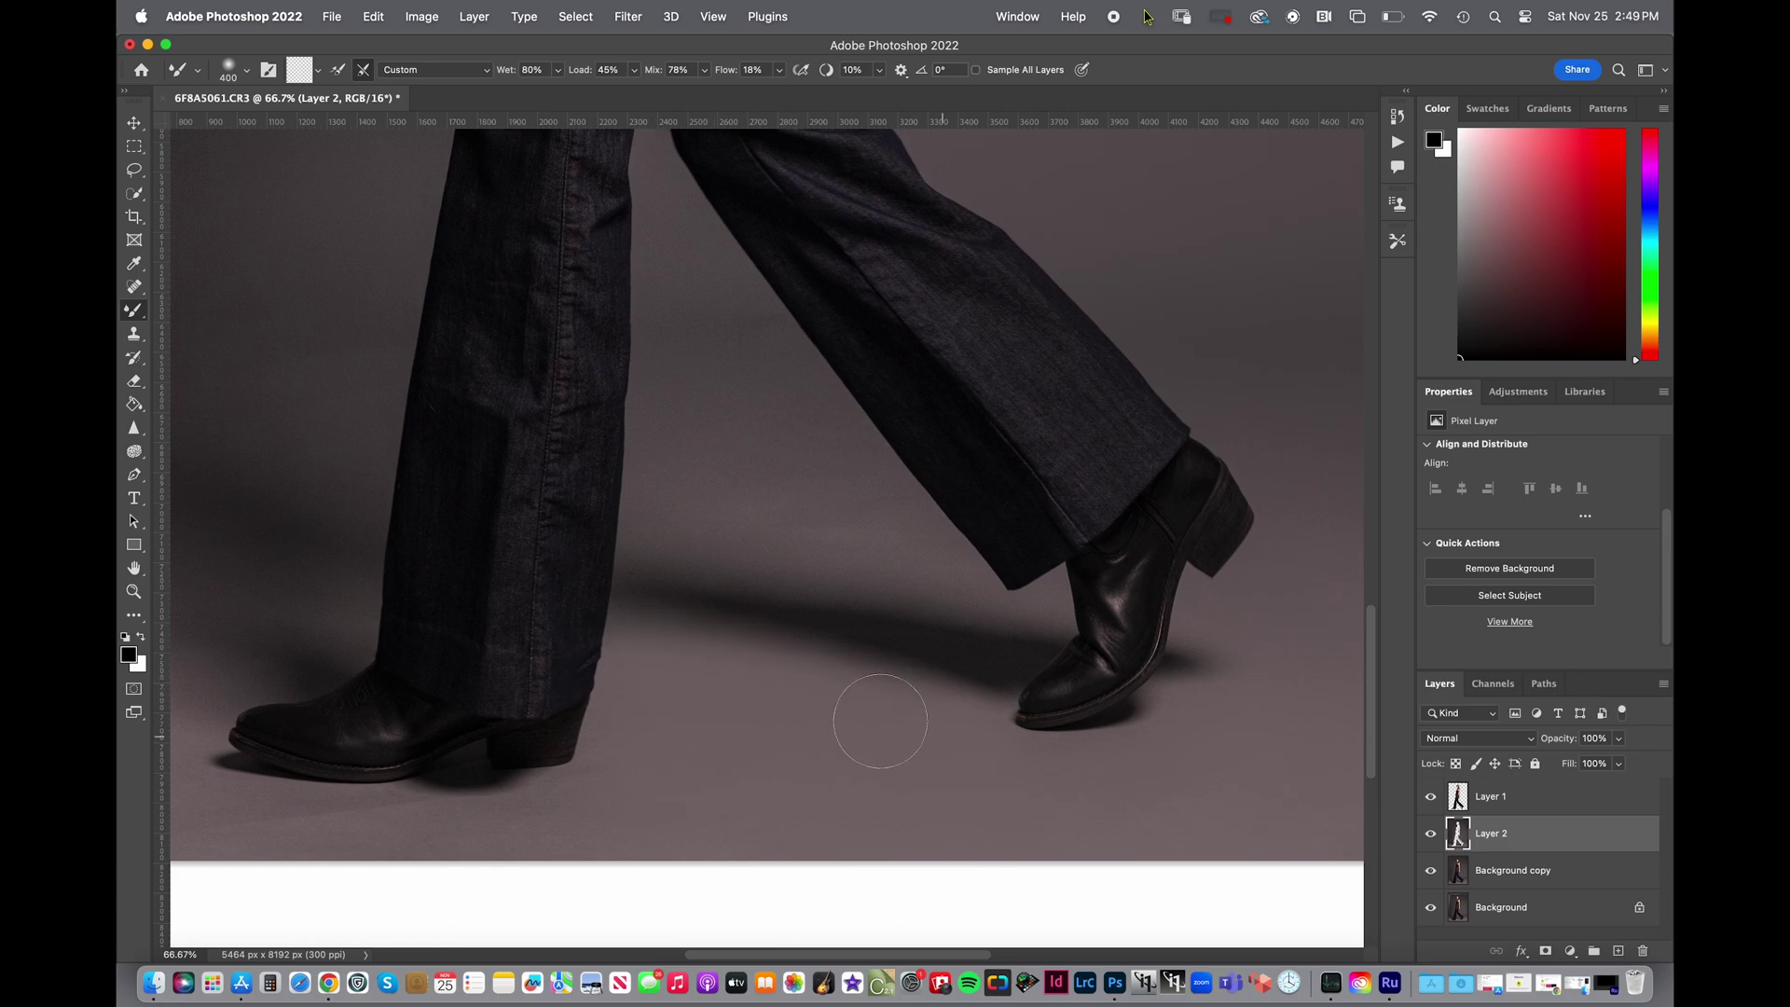
{"action": "left_click_drag", "start_coordinate": [995, 673], "coordinate": [1056, 790]}
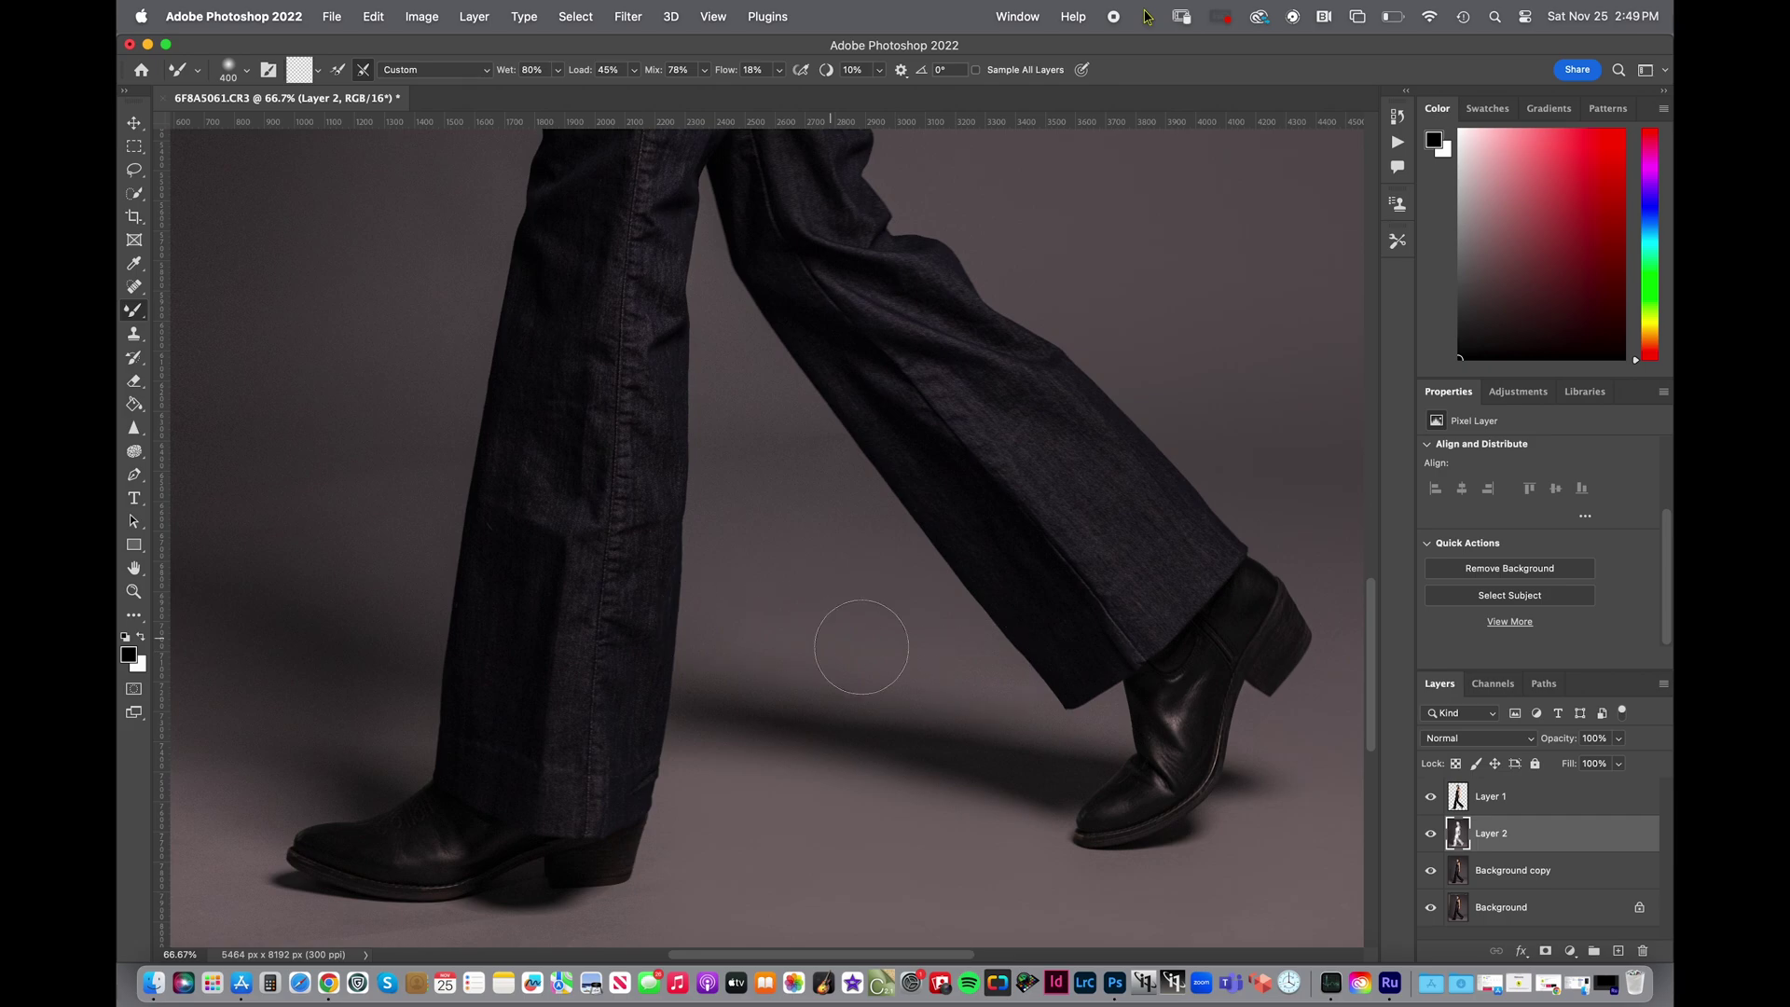
{"action": "scroll", "coordinate": [1062, 671], "scroll_direction": "up", "scroll_amount": 5}
{"action": "scroll", "coordinate": [1063, 672], "scroll_direction": "left", "scroll_amount": 3}
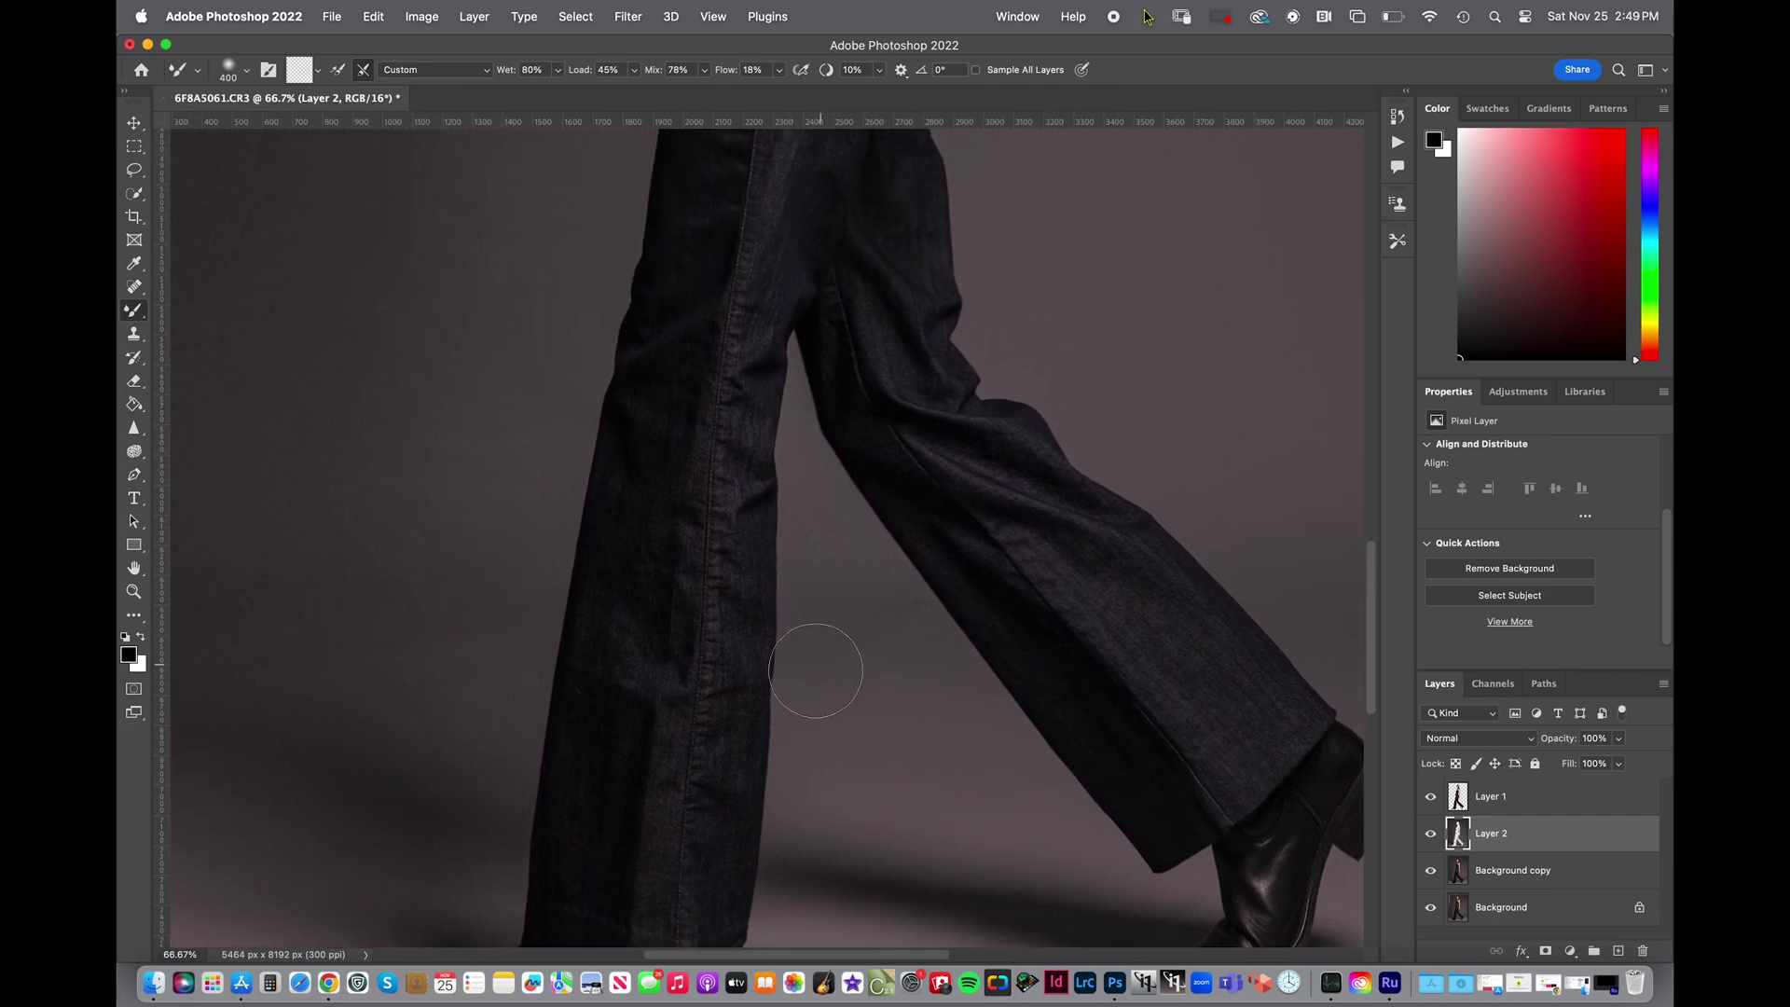
{"action": "scroll", "coordinate": [1023, 680], "scroll_direction": "up", "scroll_amount": 5}
{"action": "scroll", "coordinate": [1023, 679], "scroll_direction": "left", "scroll_amount": 2}
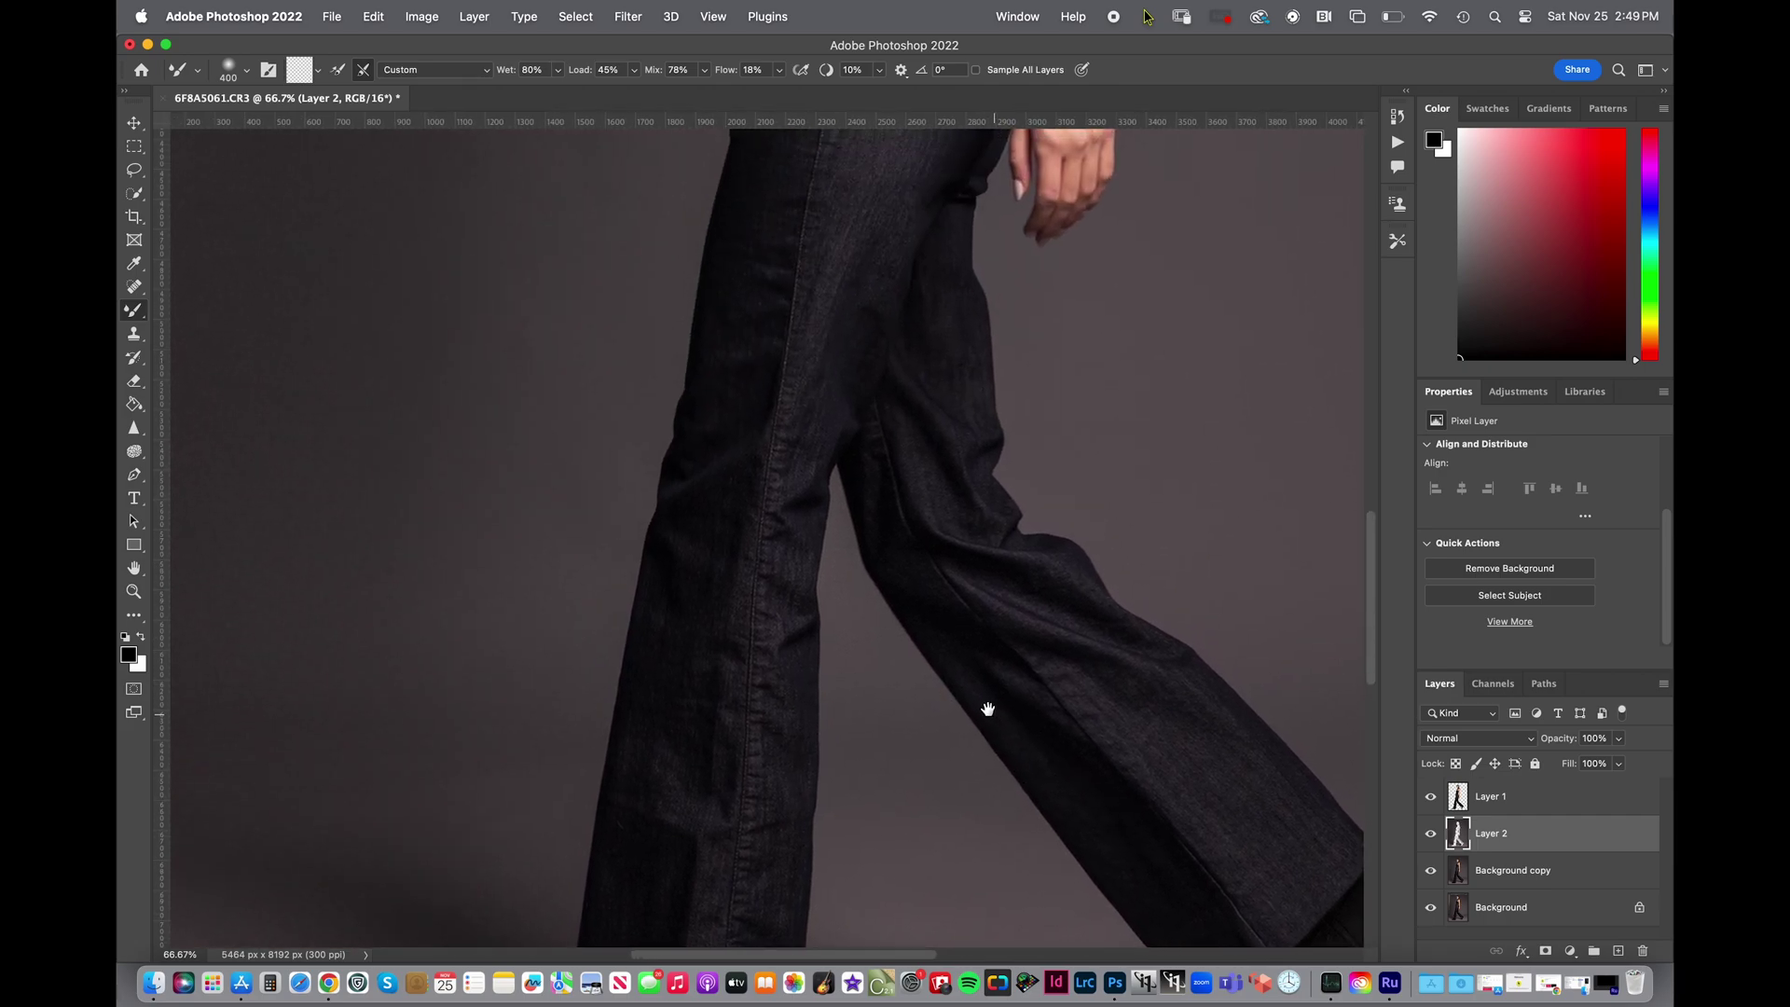
{"action": "scroll", "coordinate": [951, 355], "scroll_direction": "down", "scroll_amount": 10}
{"action": "scroll", "coordinate": [950, 355], "scroll_direction": "right", "scroll_amount": 2}
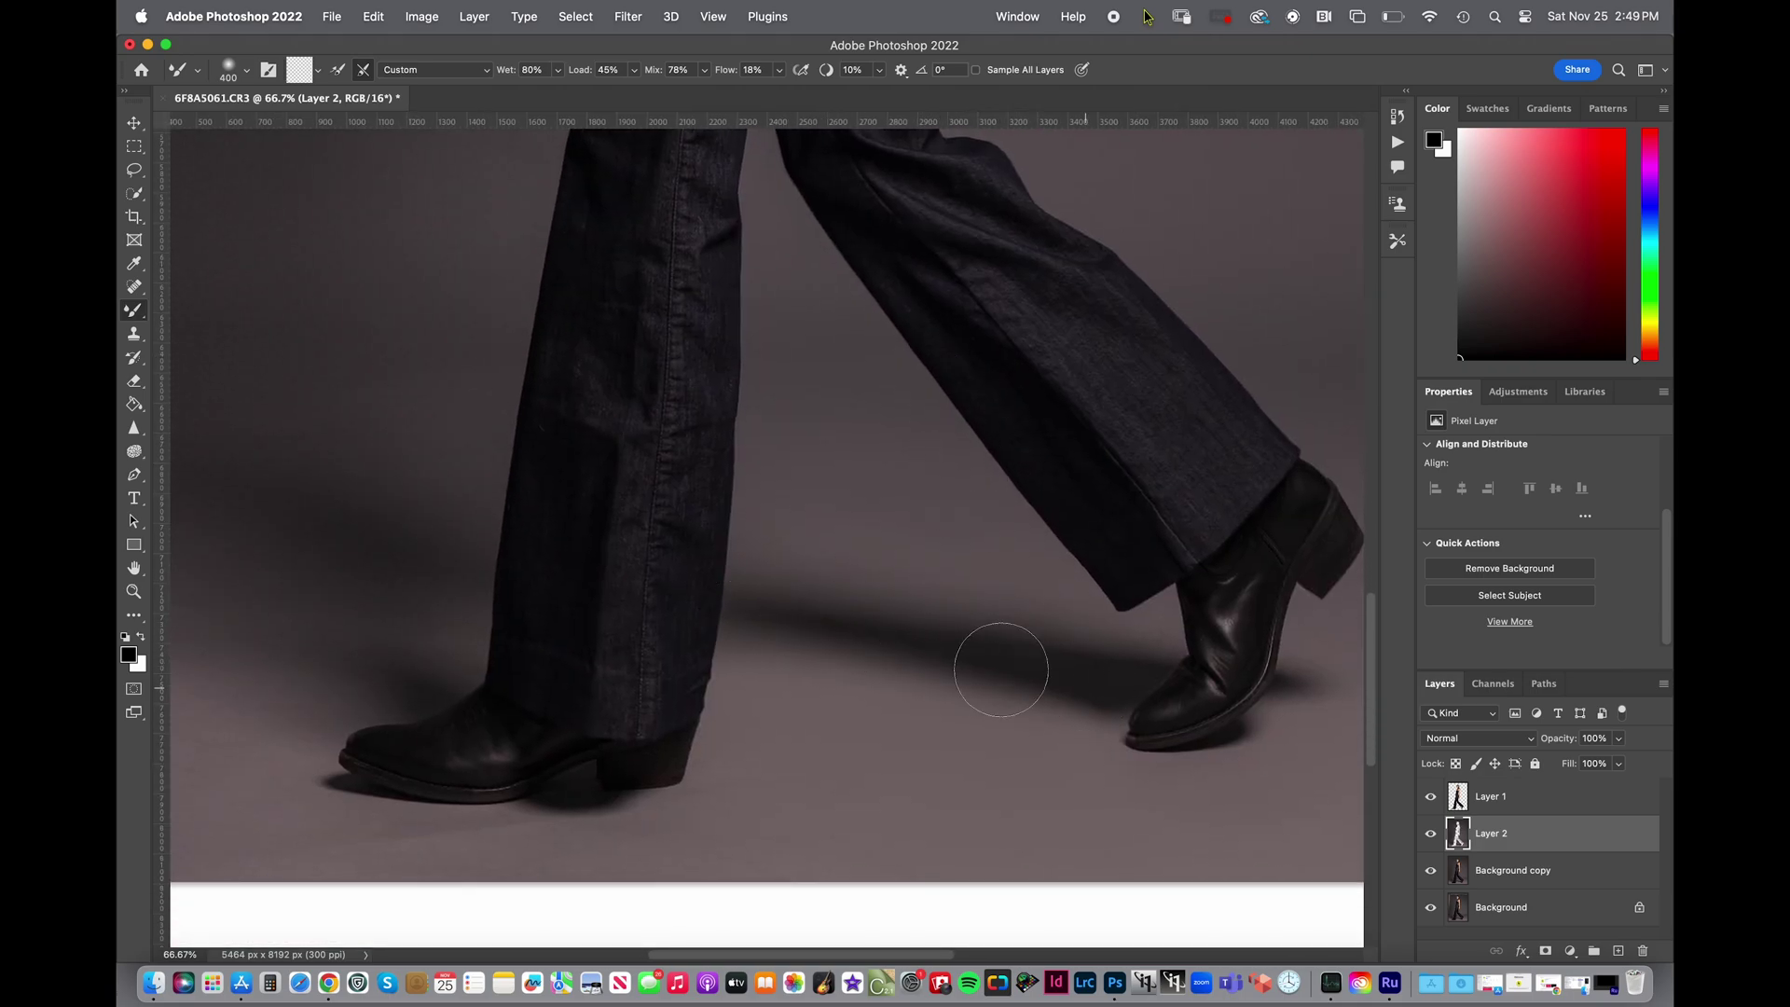
- Smear the shadow below the right boot, then undo the trial stroke
{"action": "left_click_drag", "start_coordinate": [887, 719], "coordinate": [847, 850]}
{"action": "key", "text": "super+z"}
{"action": "scroll", "coordinate": [1337, 939], "scroll_direction": "down", "scroll_amount": 5}
{"action": "scroll", "coordinate": [1070, 727], "scroll_direction": "left", "scroll_amount": 8}
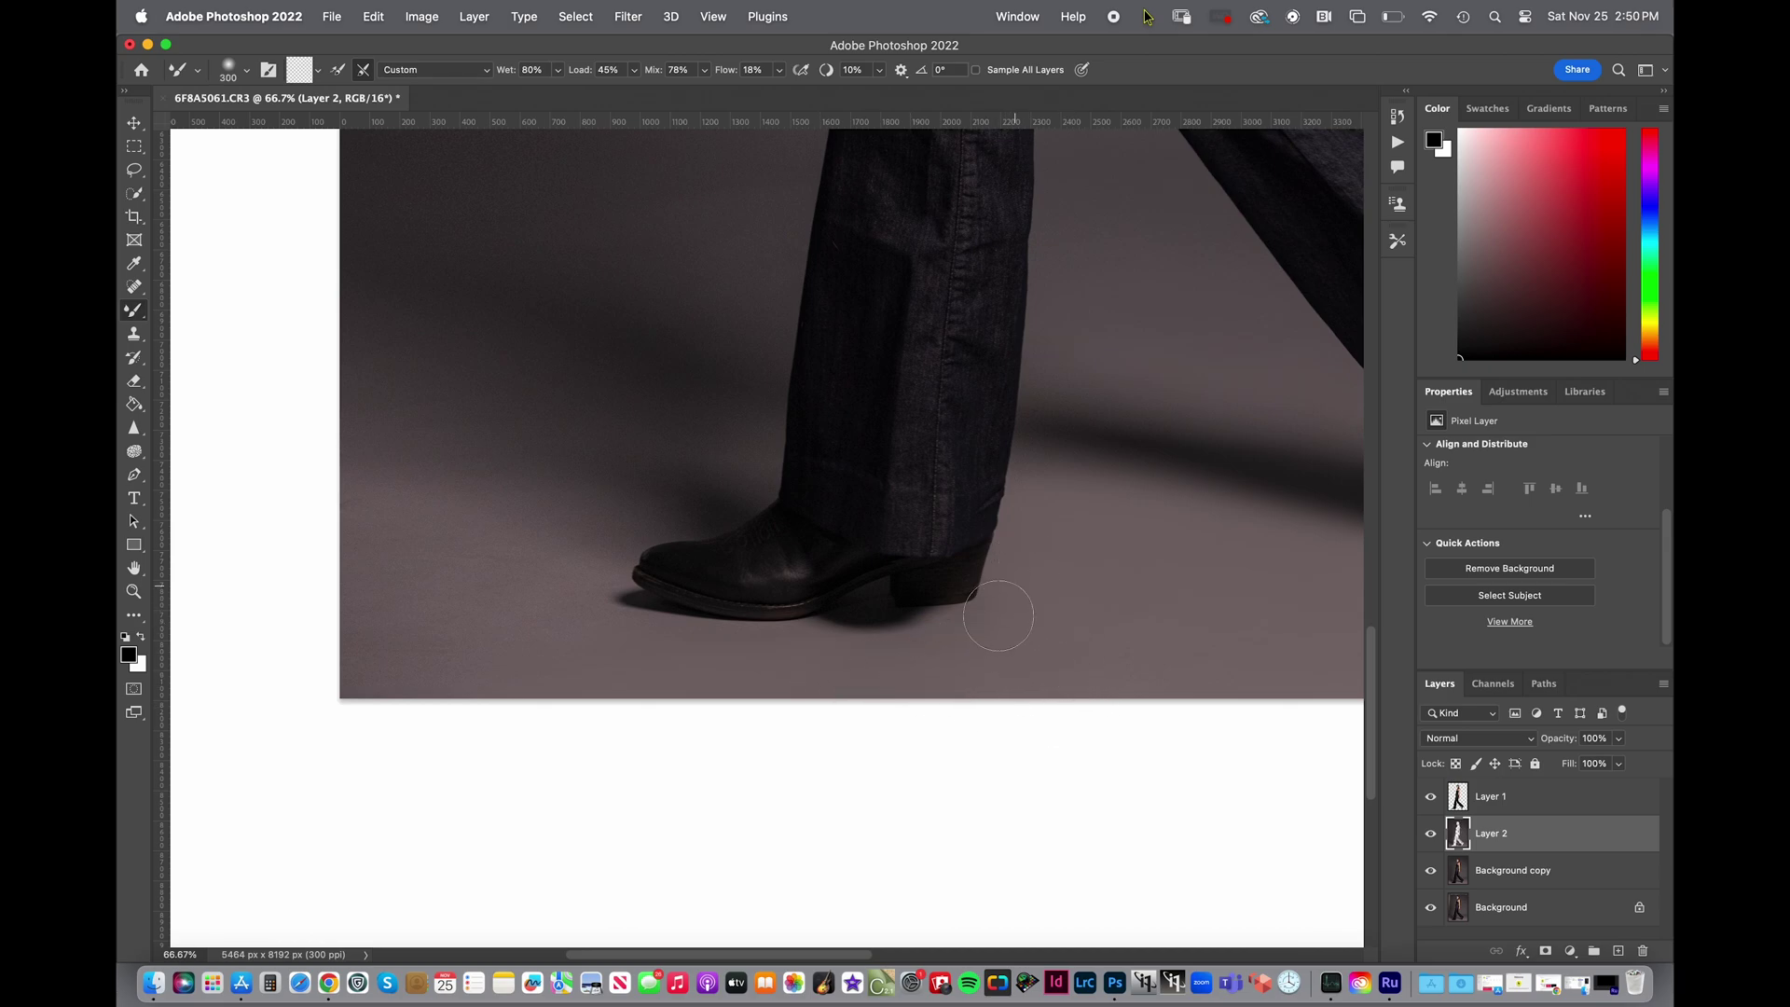
- Enlarge the Mixer Brush and zoom out to view the legs and the whole backdrop
{"action": "key", "text": "bracketright"}
{"action": "key", "text": "bracketright"}
{"action": "key", "text": "super+minus"}
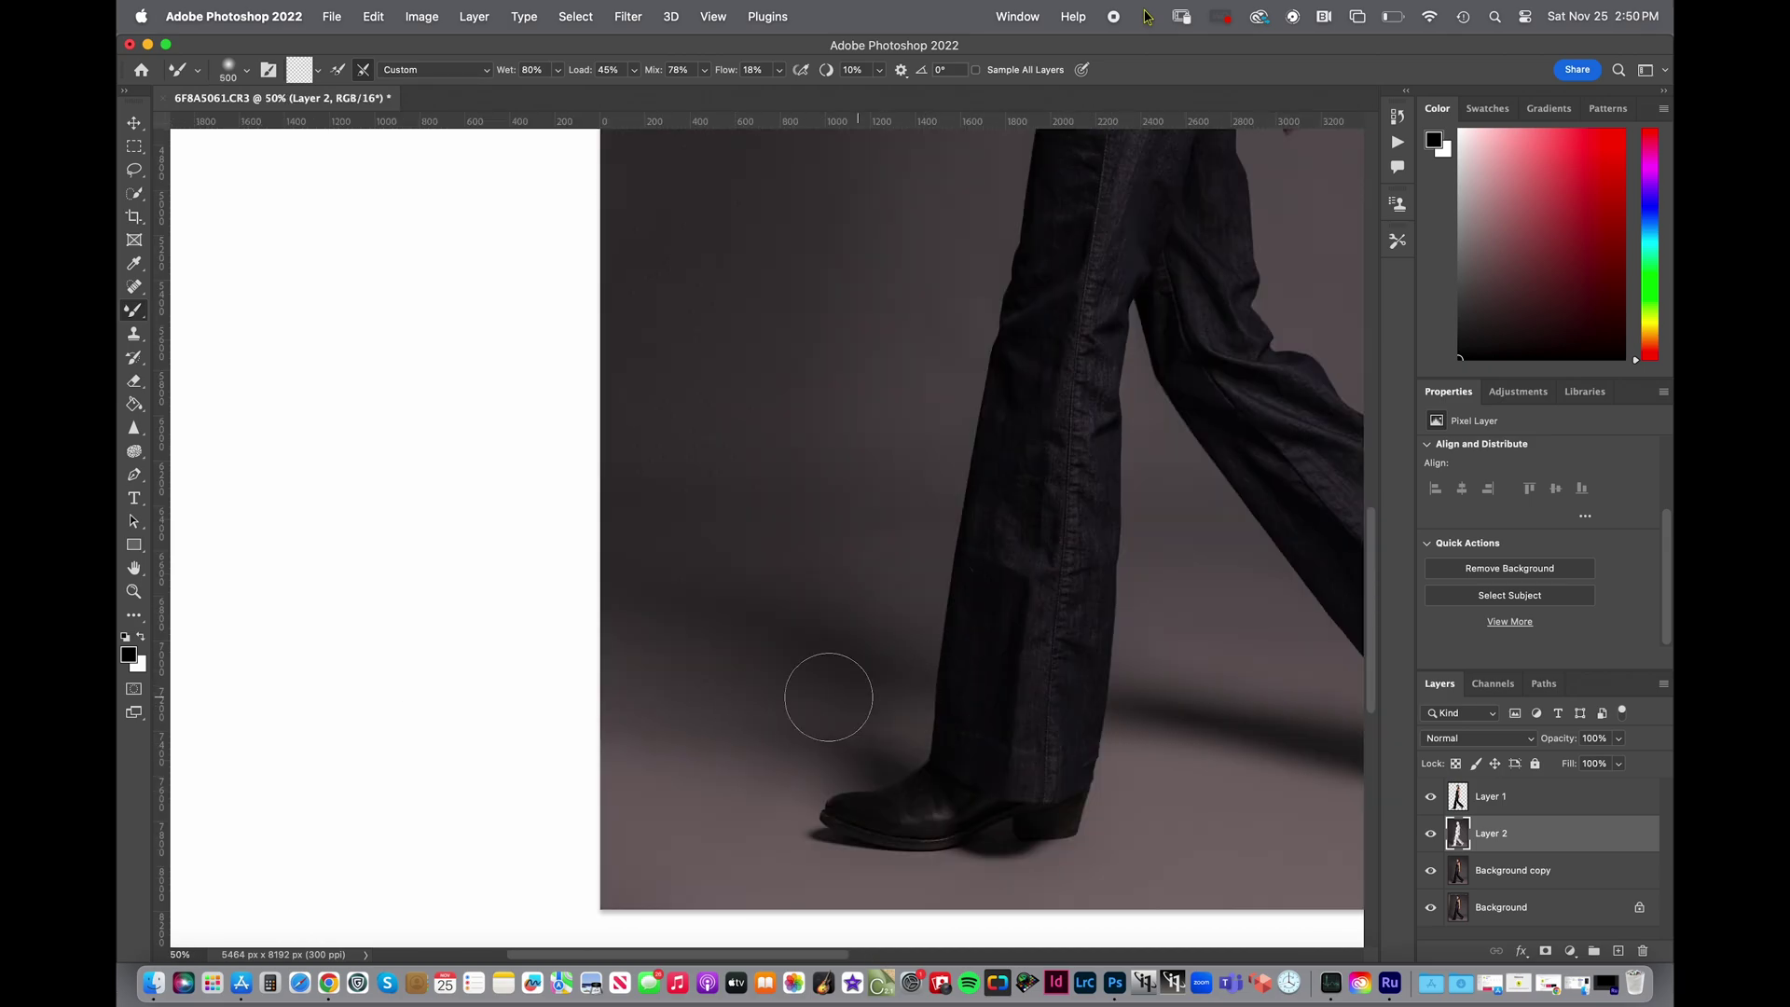
{"action": "key", "text": "bracketright"}
{"action": "key", "text": "bracketright"}
{"action": "scroll", "coordinate": [979, 737], "scroll_direction": "up", "scroll_amount": 3}
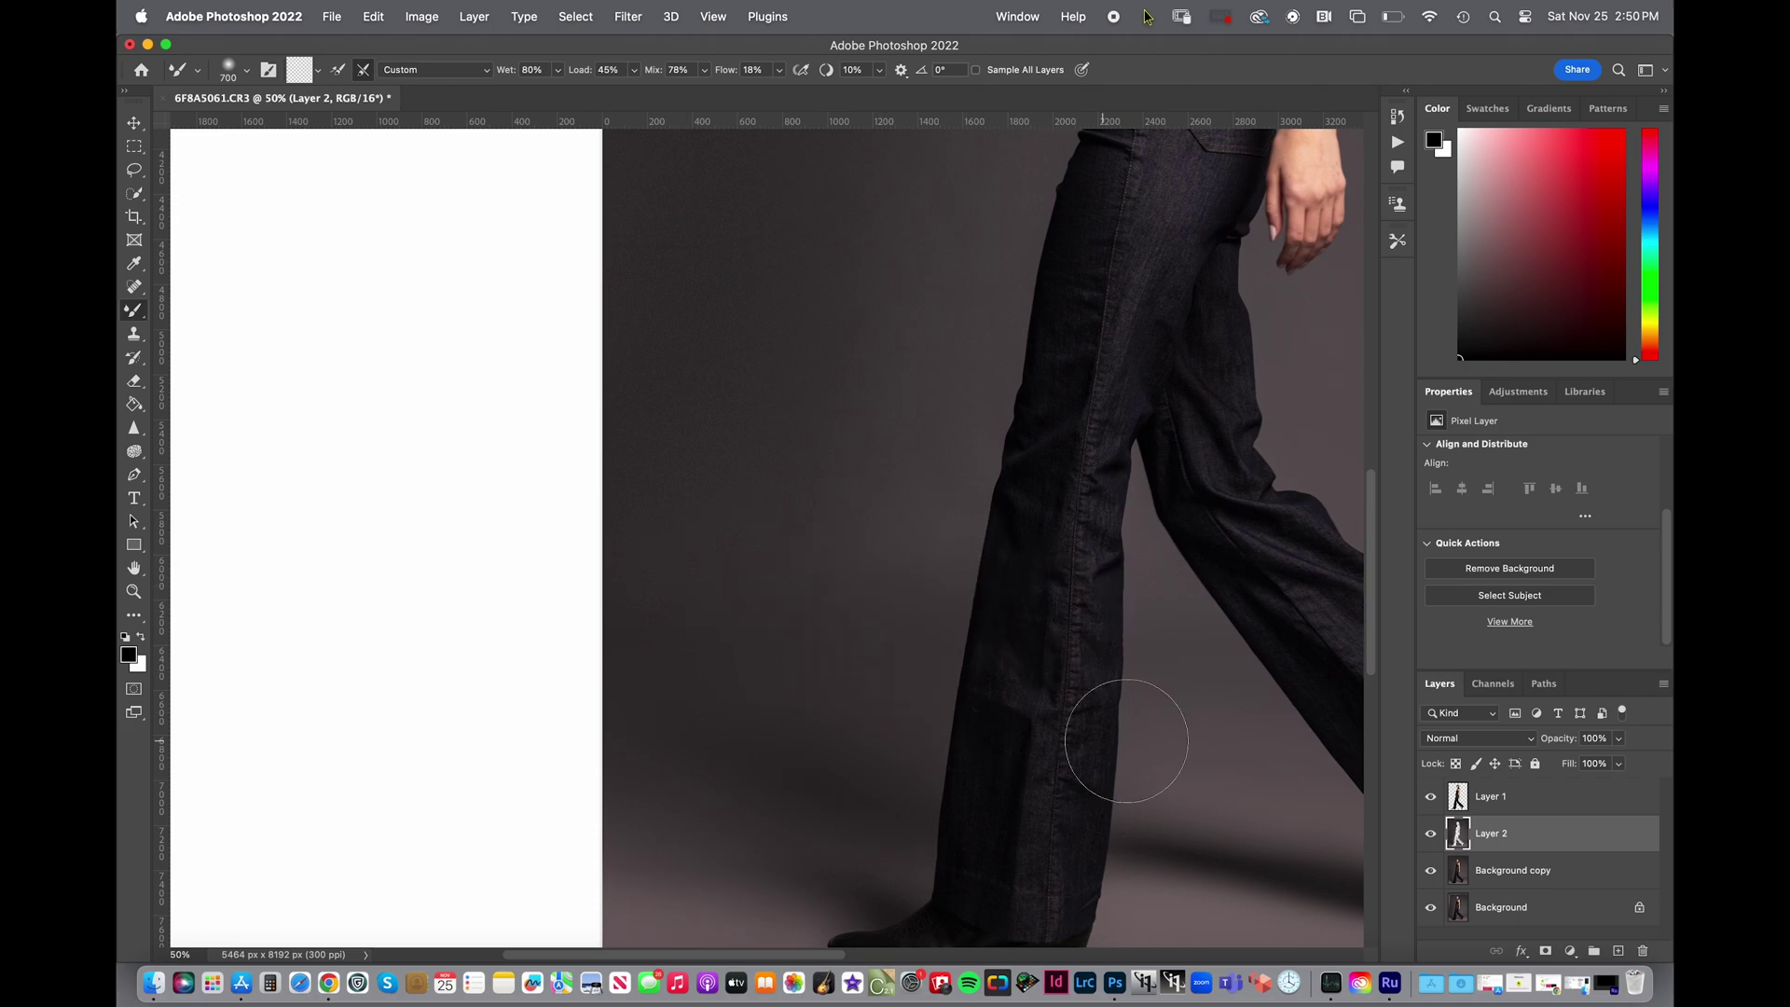
{"action": "key", "text": "super+minus"}
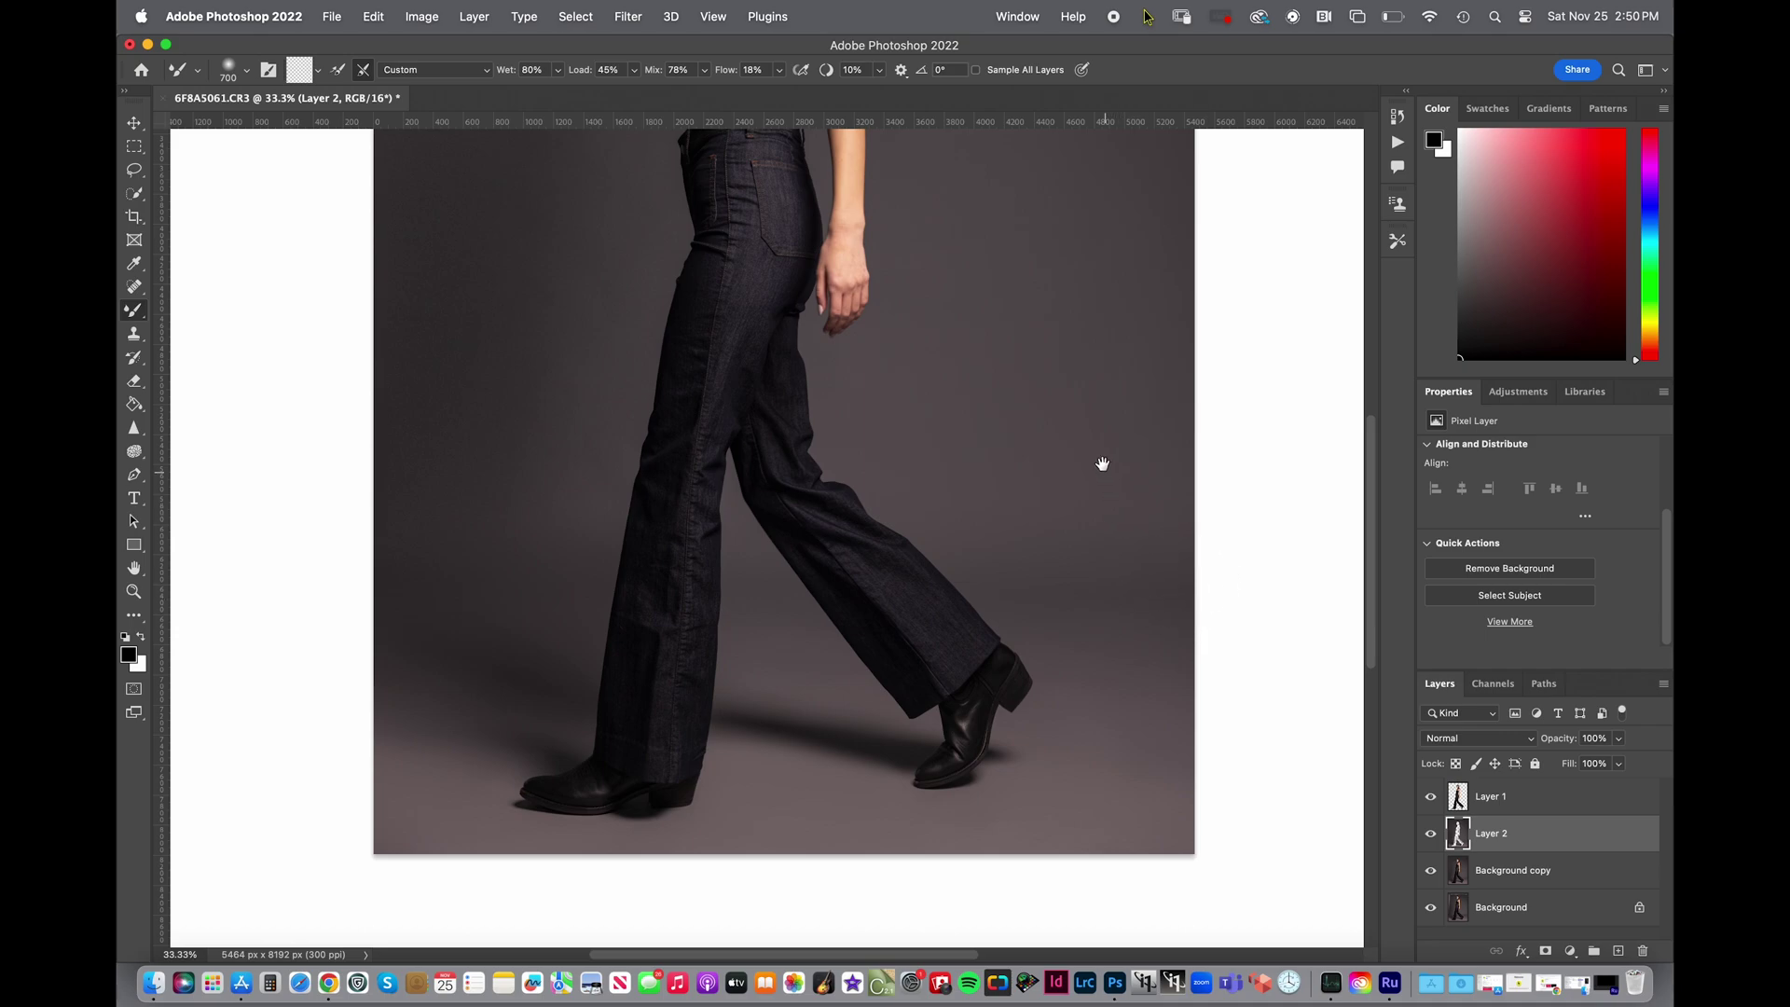
- Pan up to the model's torso, zoom out, and enlarge the Mixer Brush to 1200 px
{"action": "mouse_move", "coordinate": [1102, 464]}
{"action": "left_mouse_down"}
{"action": "mouse_move", "coordinate": [1138, 479]}
{"action": "mouse_move", "coordinate": [1218, 763]}
{"action": "mouse_move", "coordinate": [1274, 639]}
{"action": "mouse_move", "coordinate": [1289, 733]}
{"action": "left_mouse_up"}
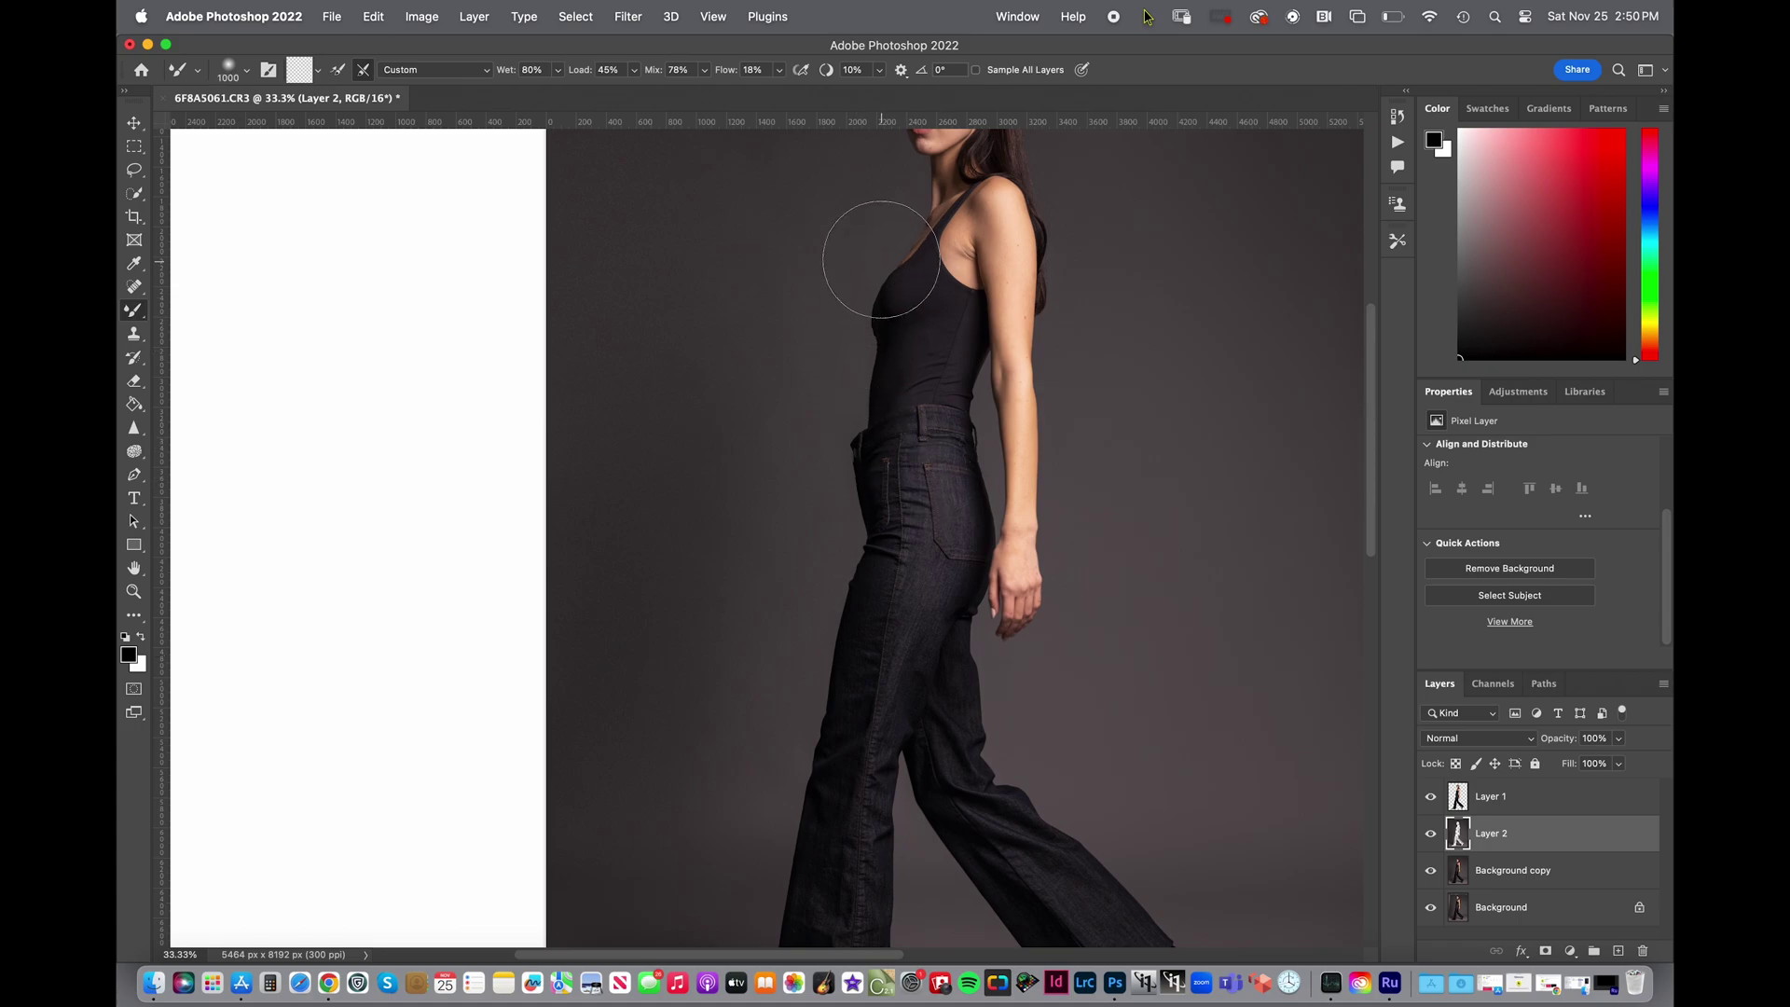
{"action": "key", "text": "bracketright"}
{"action": "key", "text": "bracketright"}
{"action": "key", "text": "bracketright"}
{"action": "key", "text": "bracketright"}
{"action": "scroll", "coordinate": [708, 401], "scroll_direction": "up", "scroll_amount": 5}
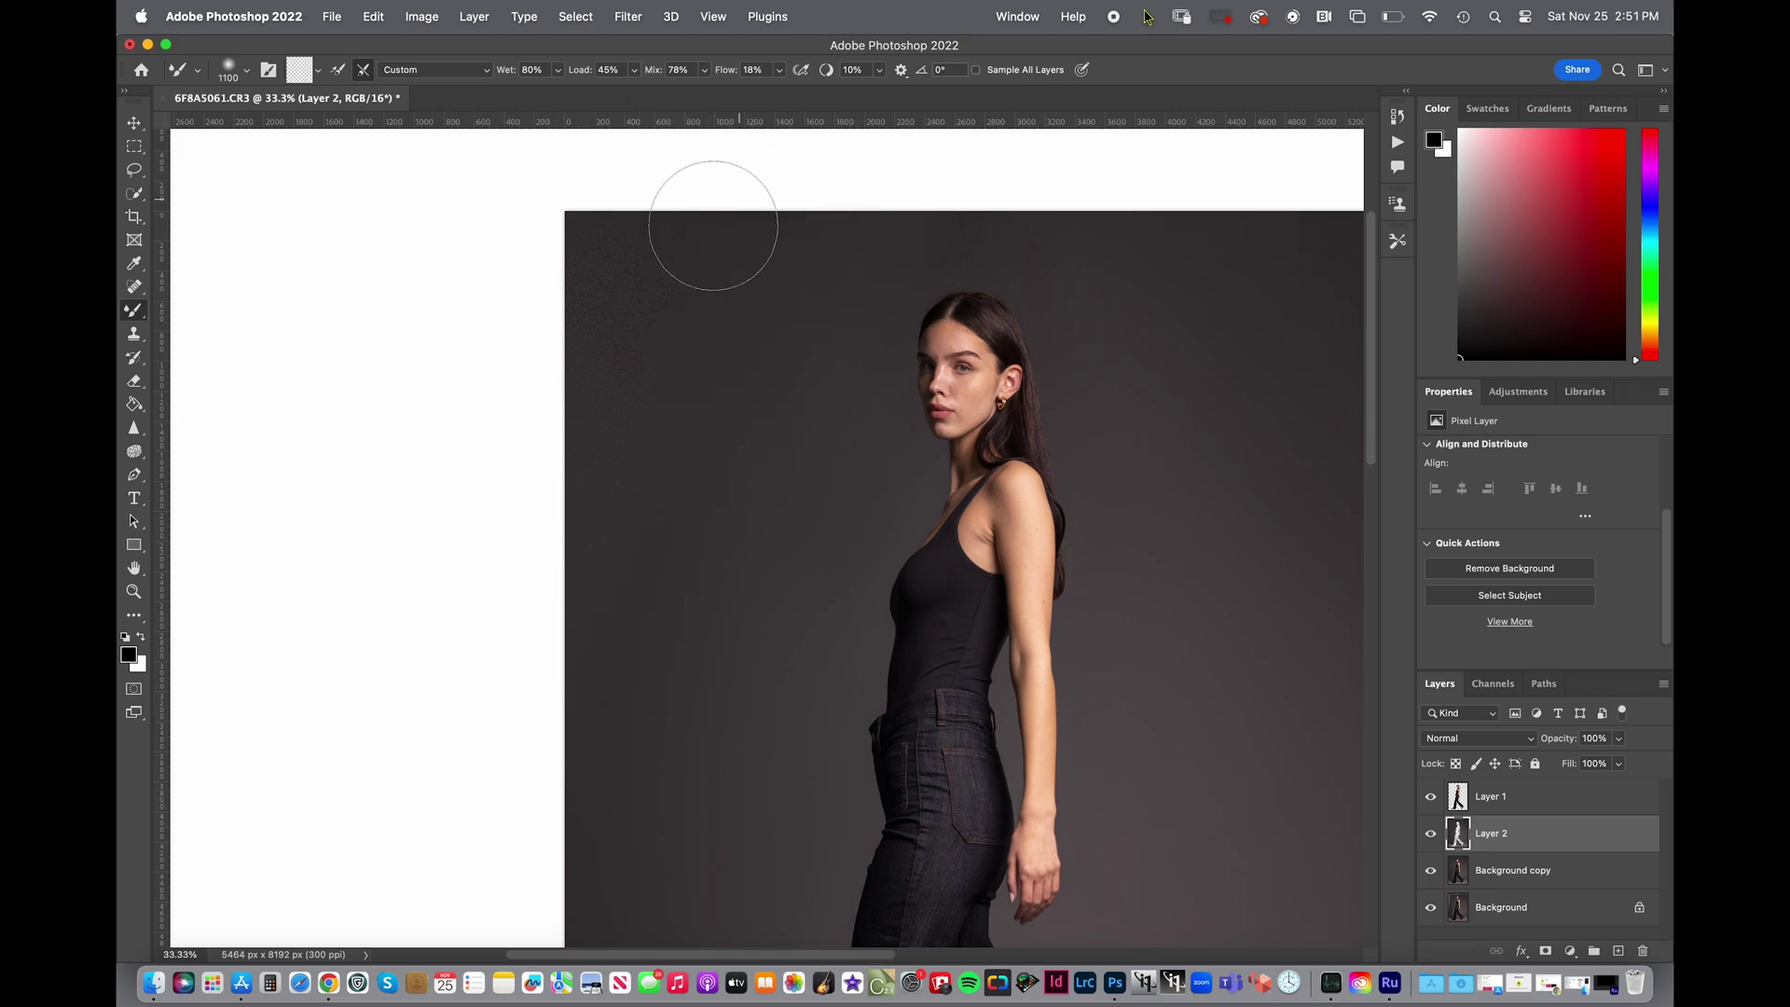
{"action": "key", "text": "super+minus"}
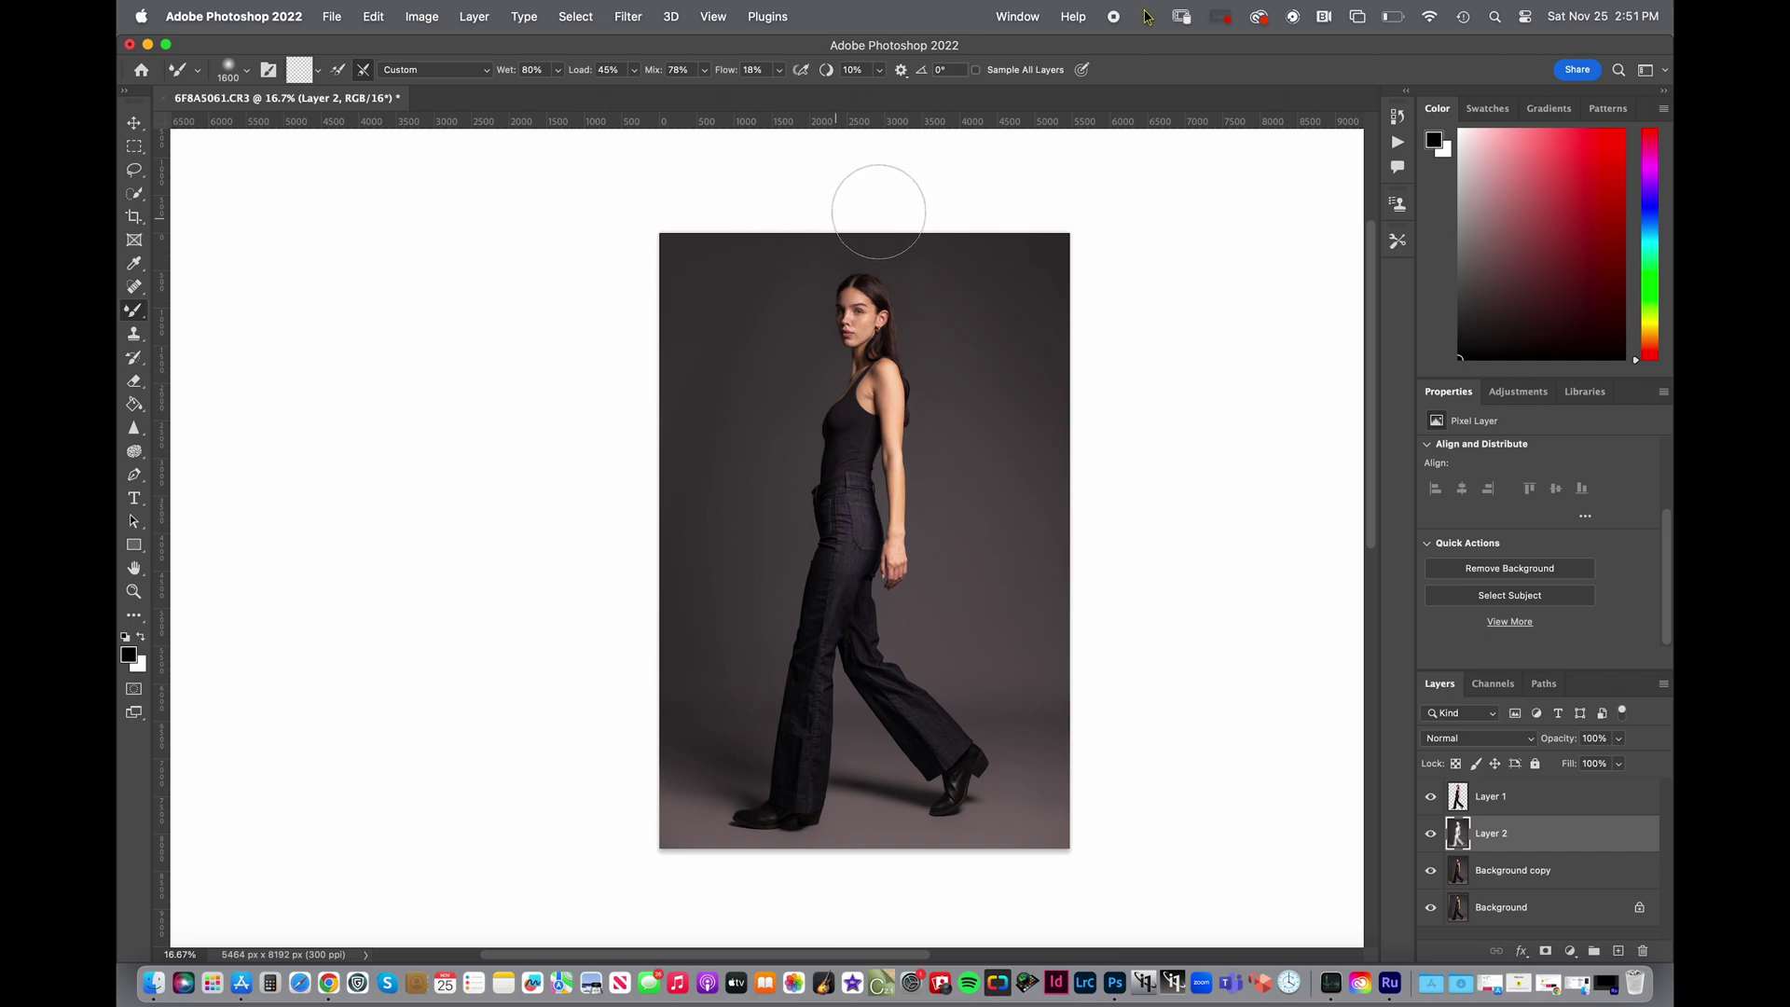
{"action": "key", "text": "bracketright"}
- Blend the stray hairs beside the shoulder, then undo the accidental hiding of Layer 2
{"action": "scroll", "coordinate": [913, 341], "scroll_direction": "up", "scroll_amount": 5}
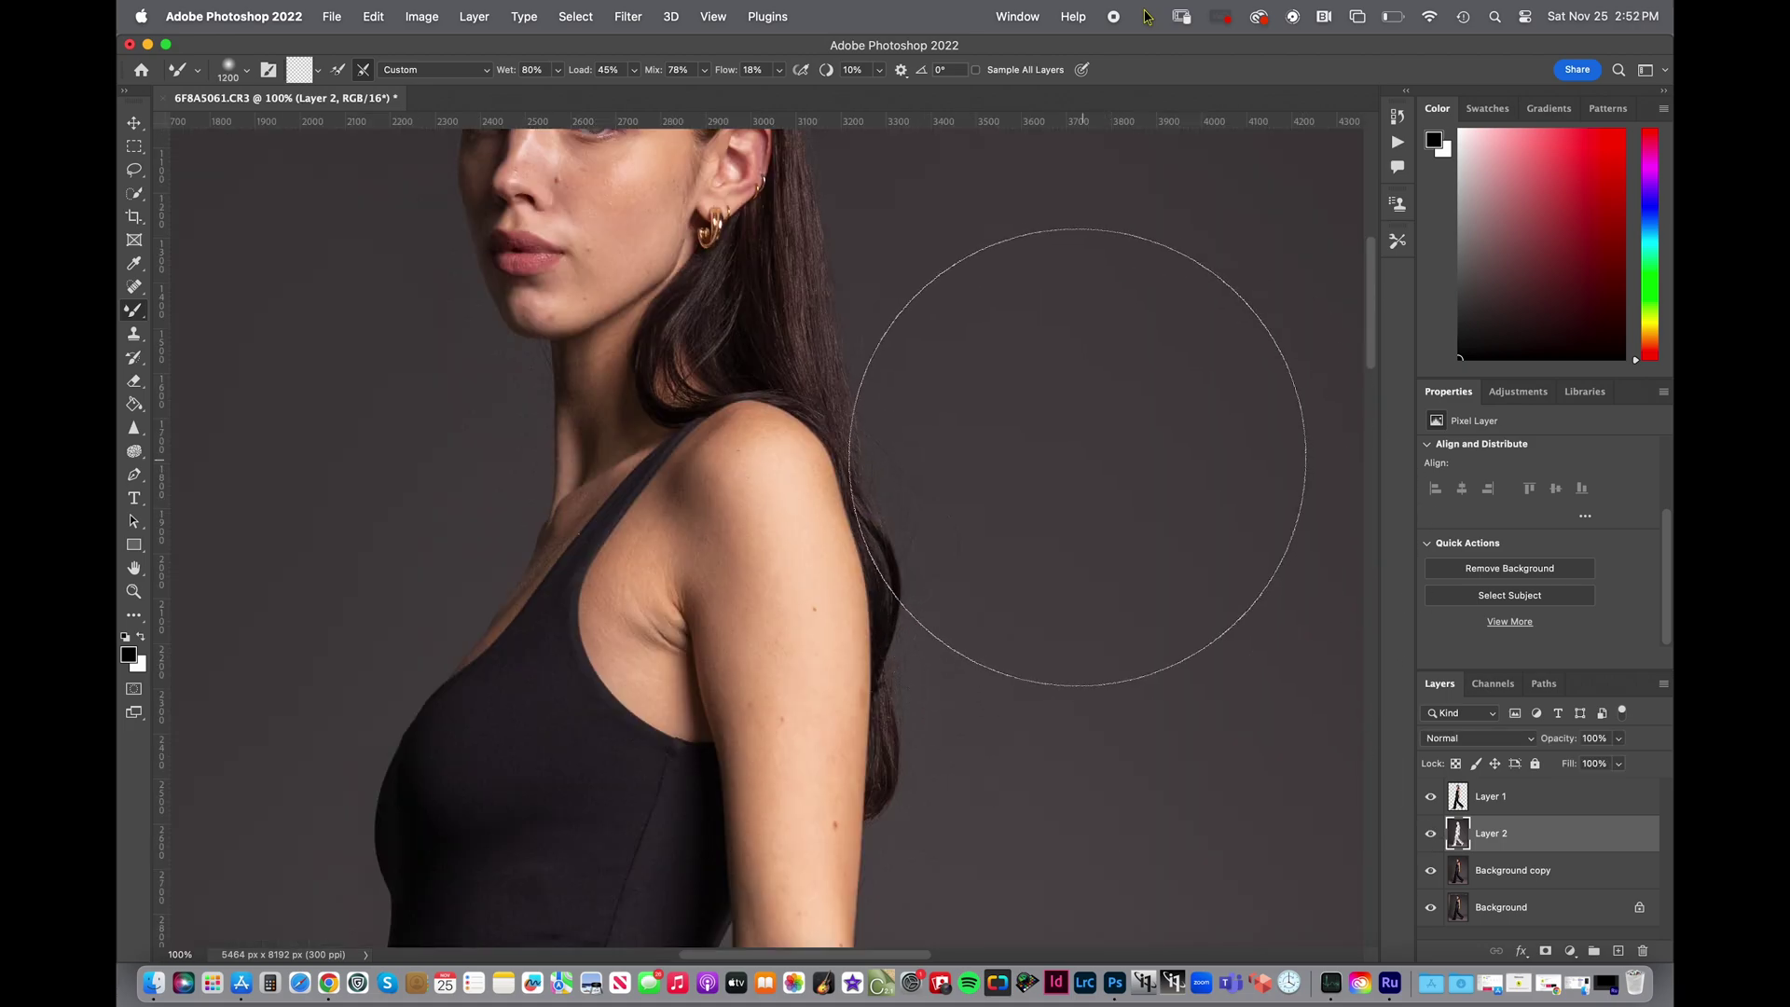
{"action": "mouse_move", "coordinate": [992, 413]}
{"action": "left_mouse_down"}
{"action": "mouse_move", "coordinate": [1004, 557]}
{"action": "mouse_move", "coordinate": [943, 587]}
{"action": "mouse_move", "coordinate": [843, 410]}
{"action": "mouse_move", "coordinate": [825, 338]}
{"action": "left_mouse_up"}
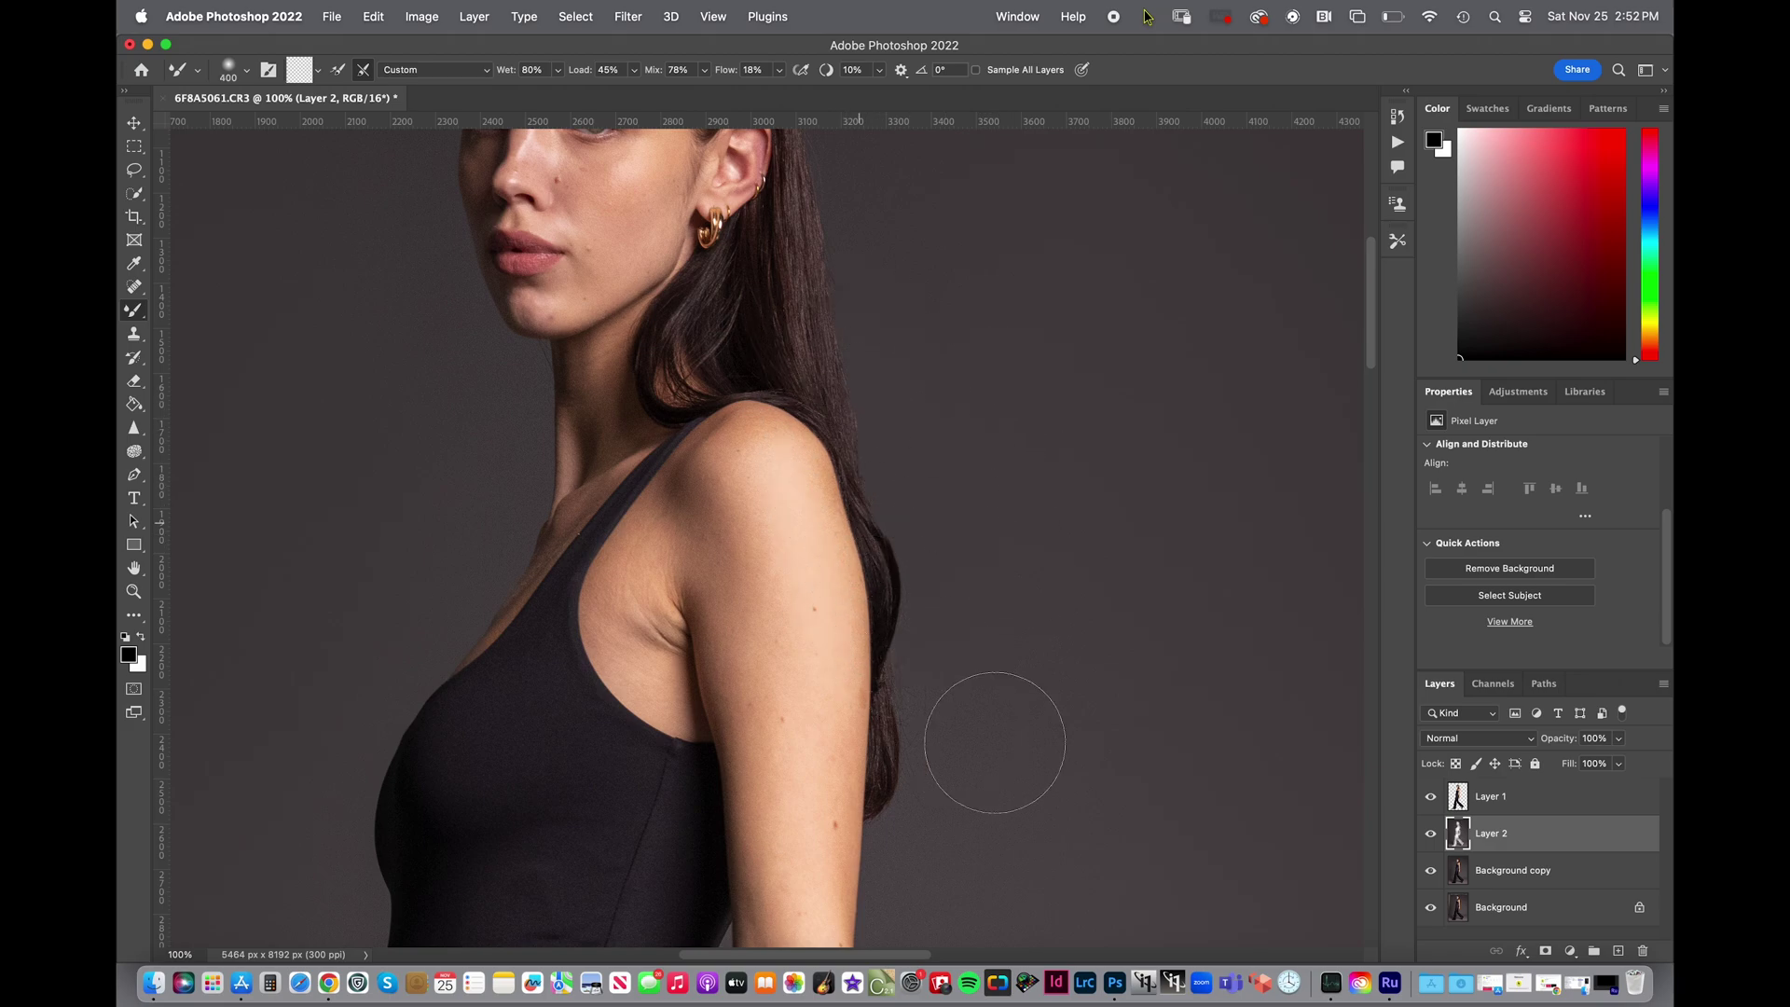
{"action": "key", "text": "super+equal"}
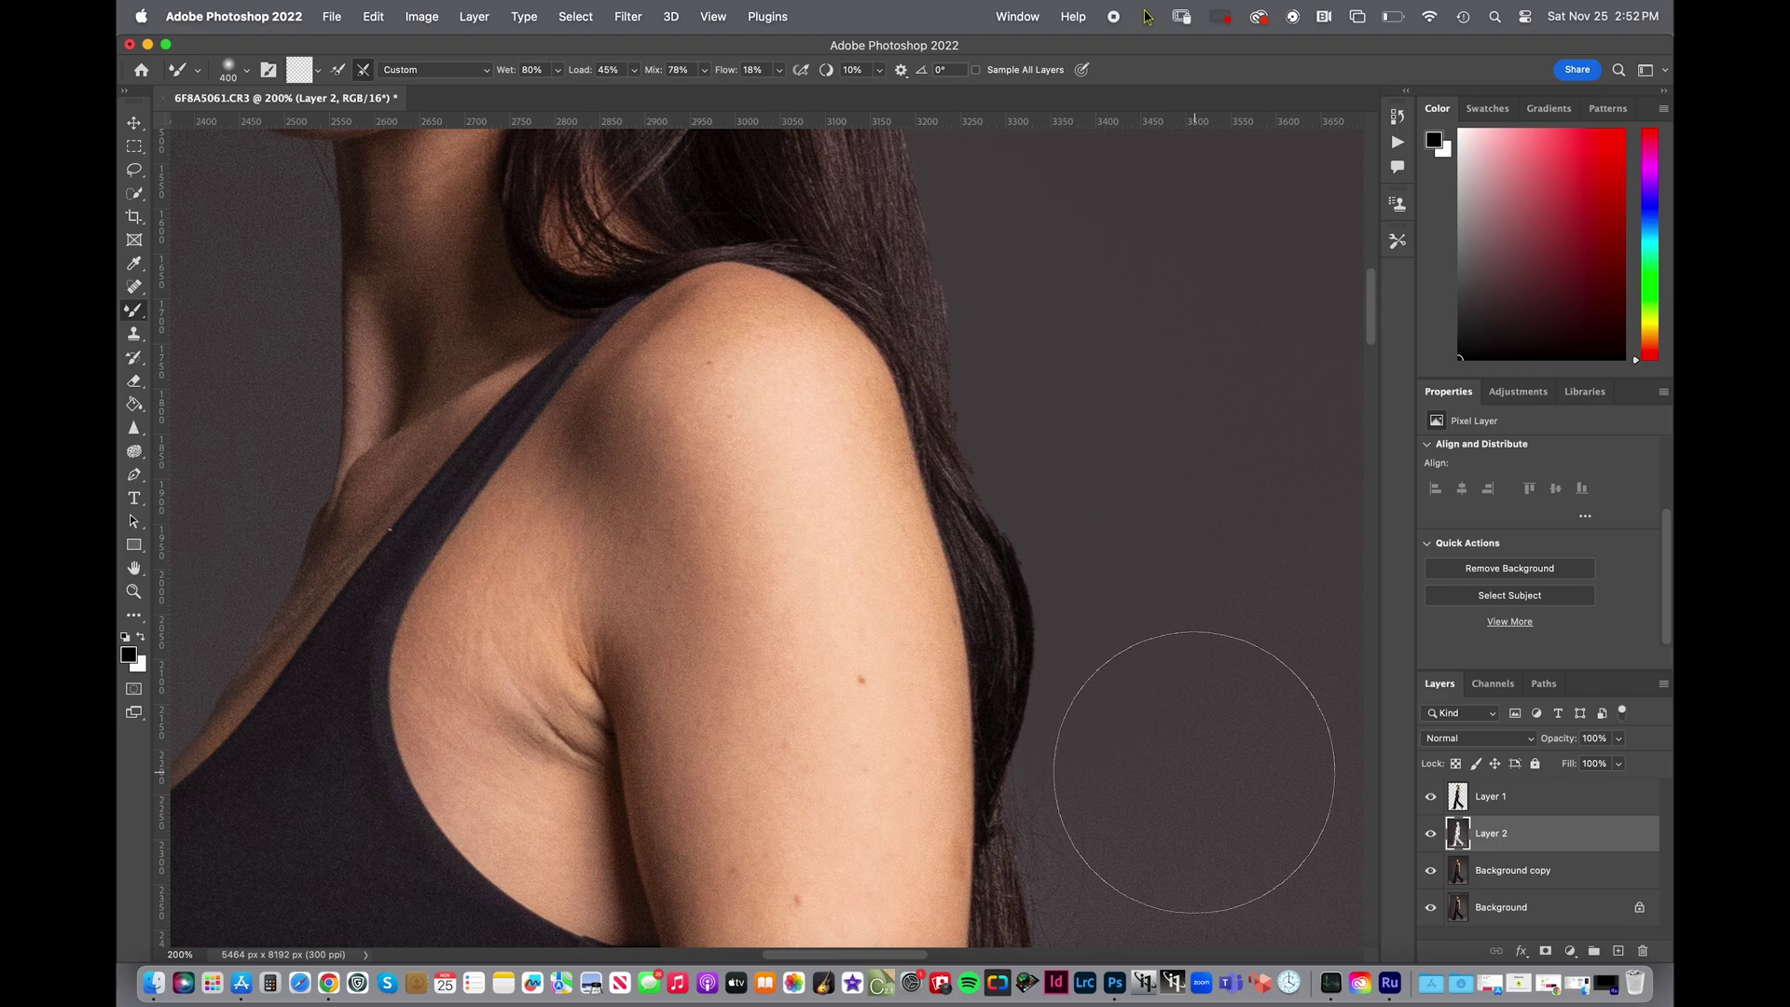
{"action": "key", "text": "super+comma"}
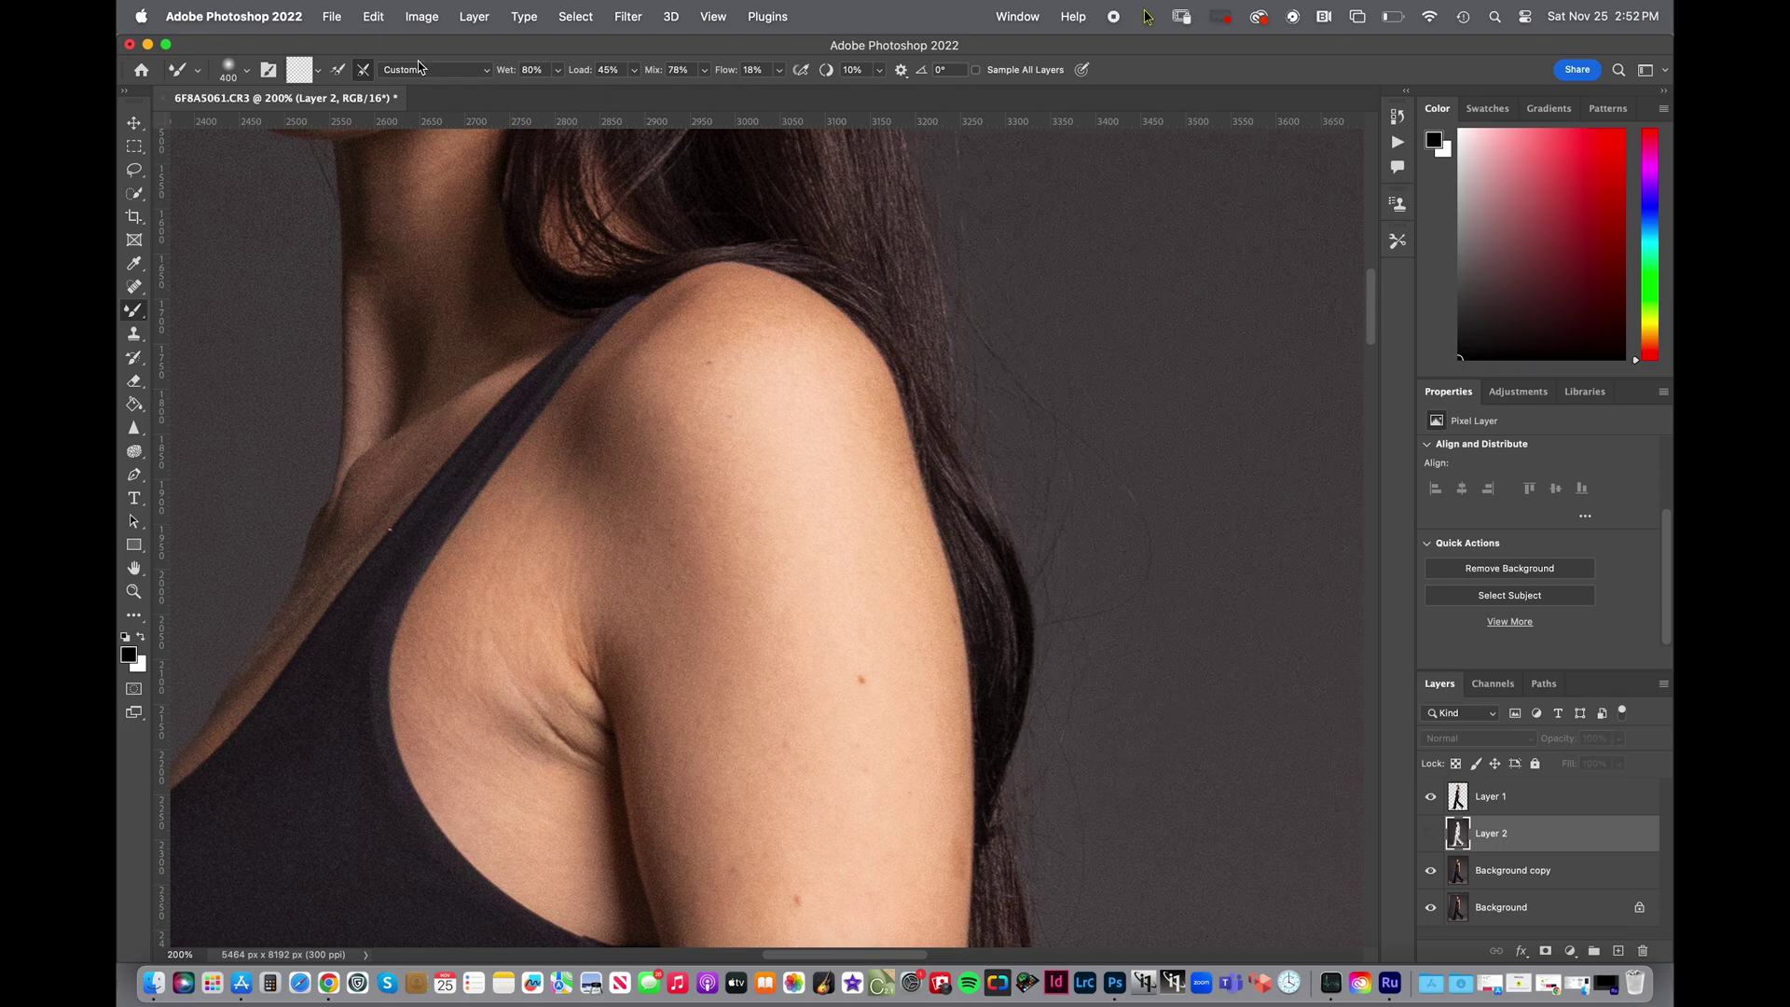
{"action": "left_click", "coordinate": [381, 18]}
{"action": "left_click", "coordinate": [401, 61]}
- Zoom back to 100% and shrink the Mixer Brush to 100 px near the head
{"action": "key", "text": "super+minus"}
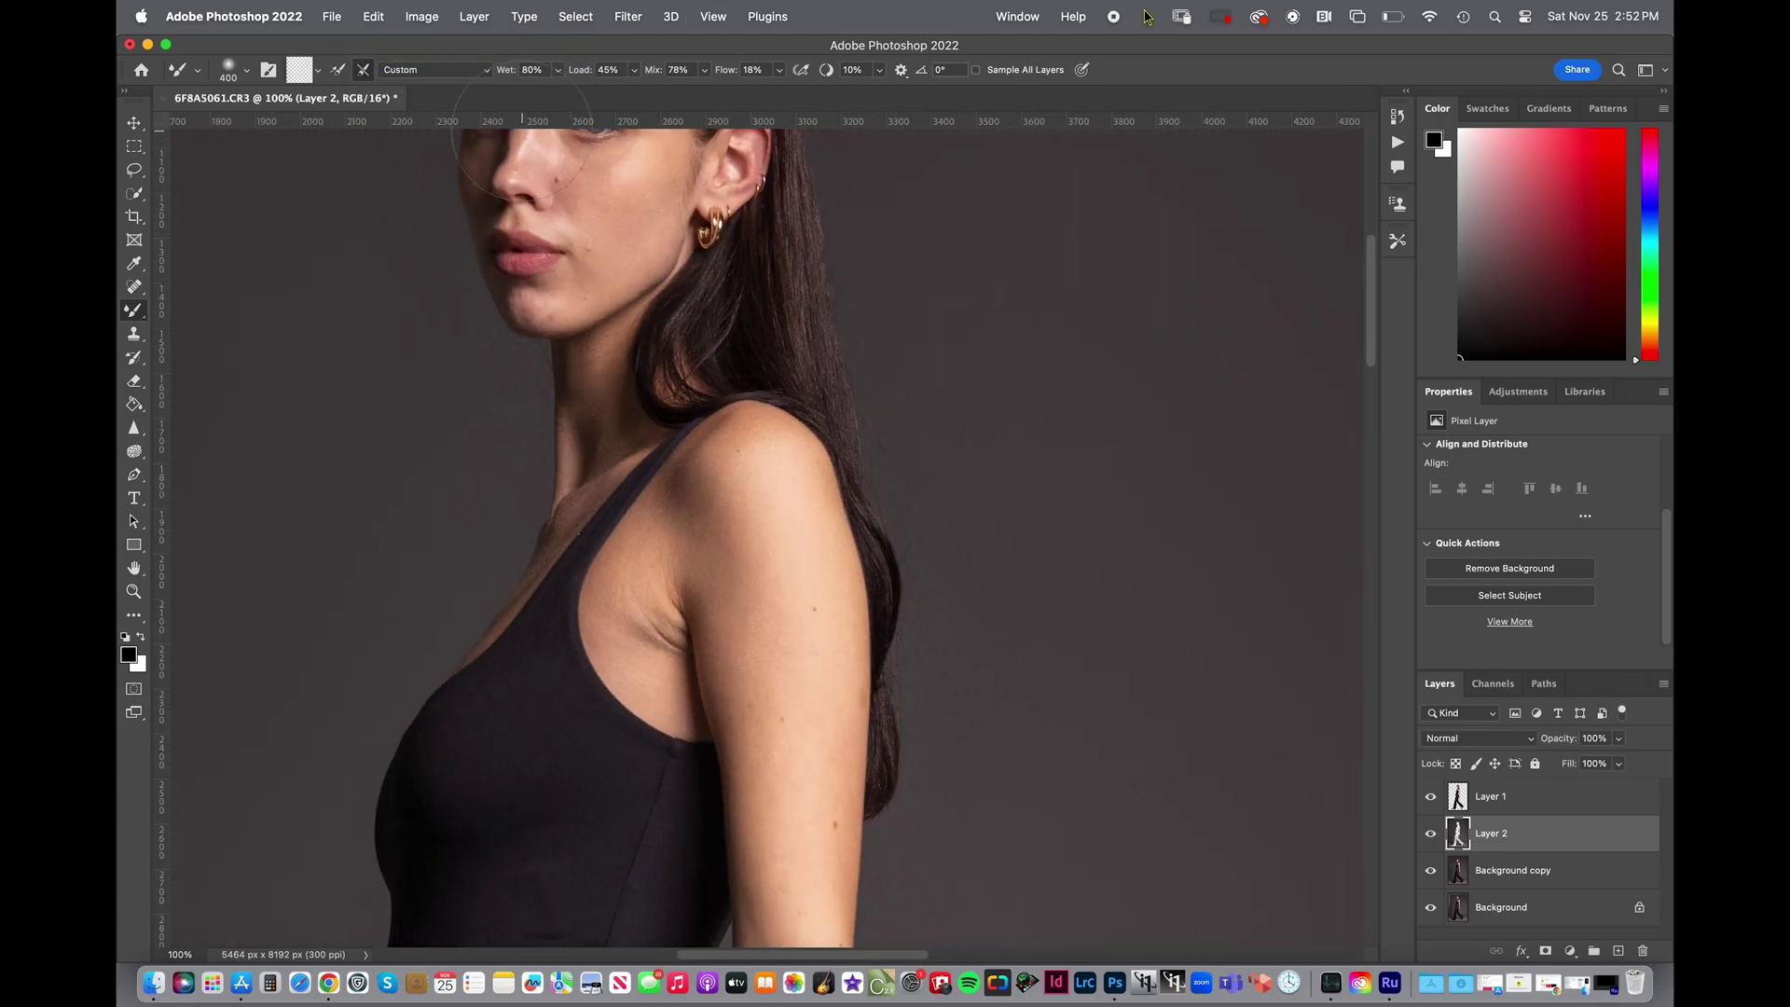
{"action": "key", "text": "bracketleft"}
{"action": "key", "text": "bracketleft"}
{"action": "key", "text": "bracketleft"}
{"action": "scroll", "coordinate": [1082, 611], "scroll_direction": "up", "scroll_amount": 5}
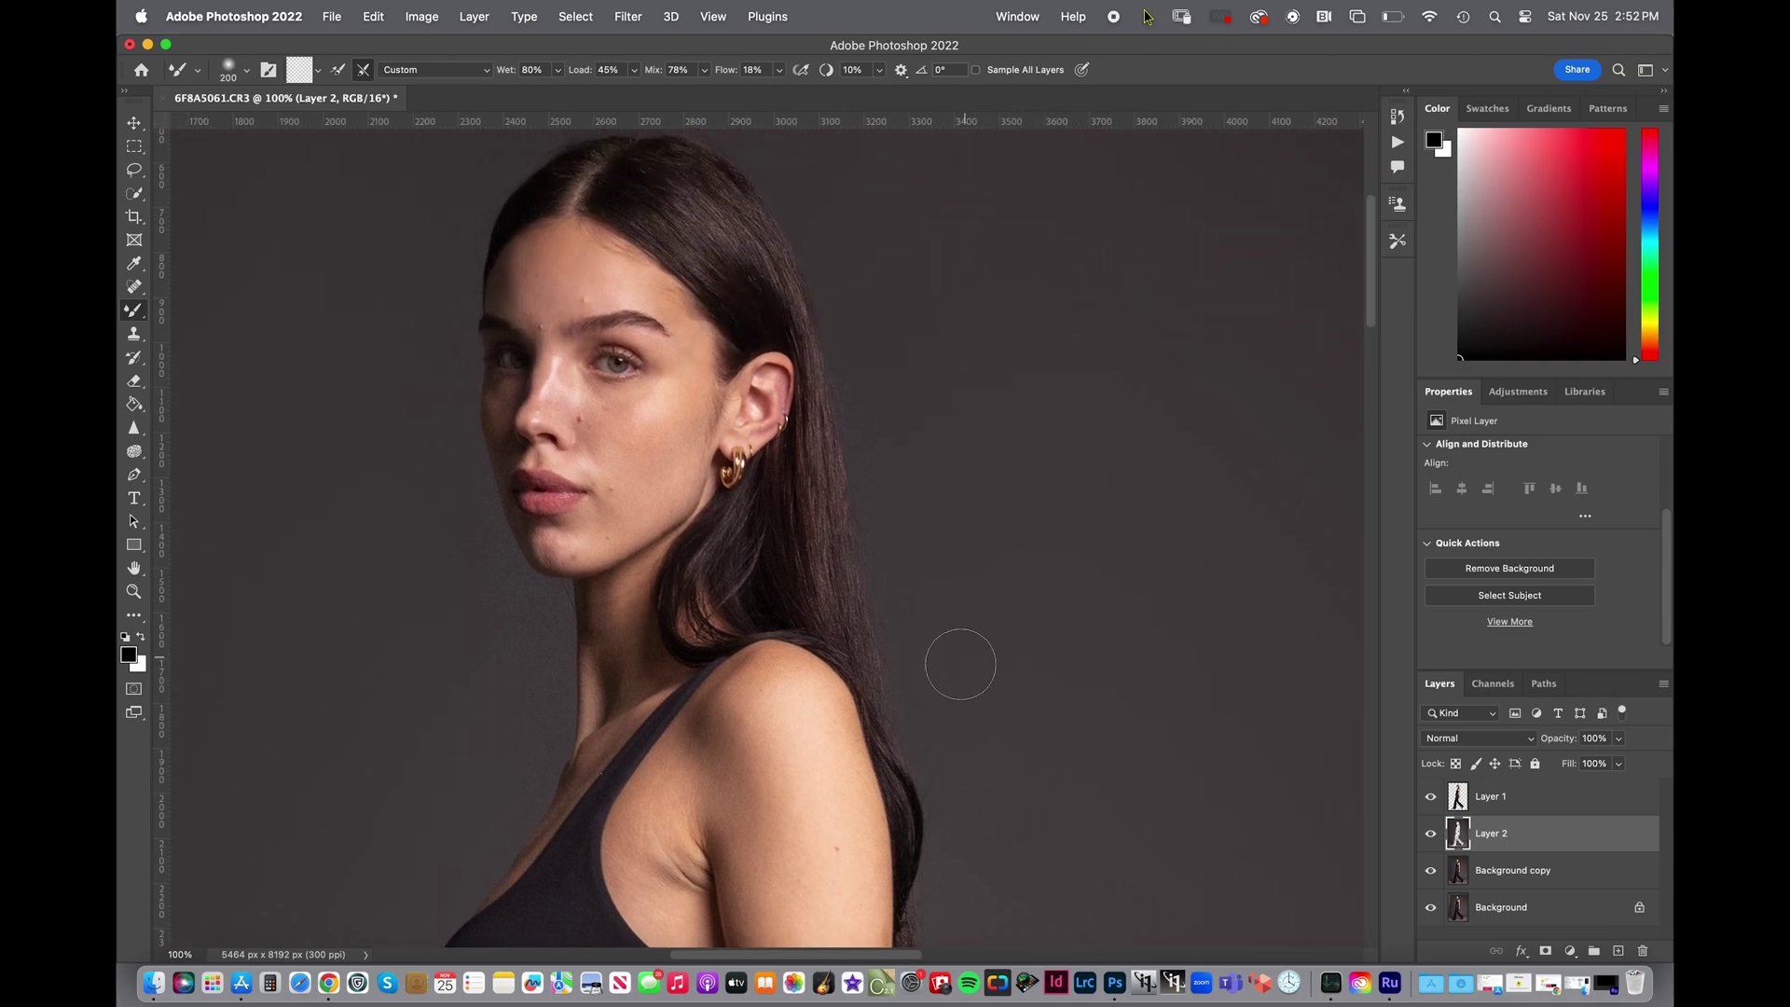
{"action": "scroll", "coordinate": [958, 750], "scroll_direction": "up", "scroll_amount": 6}
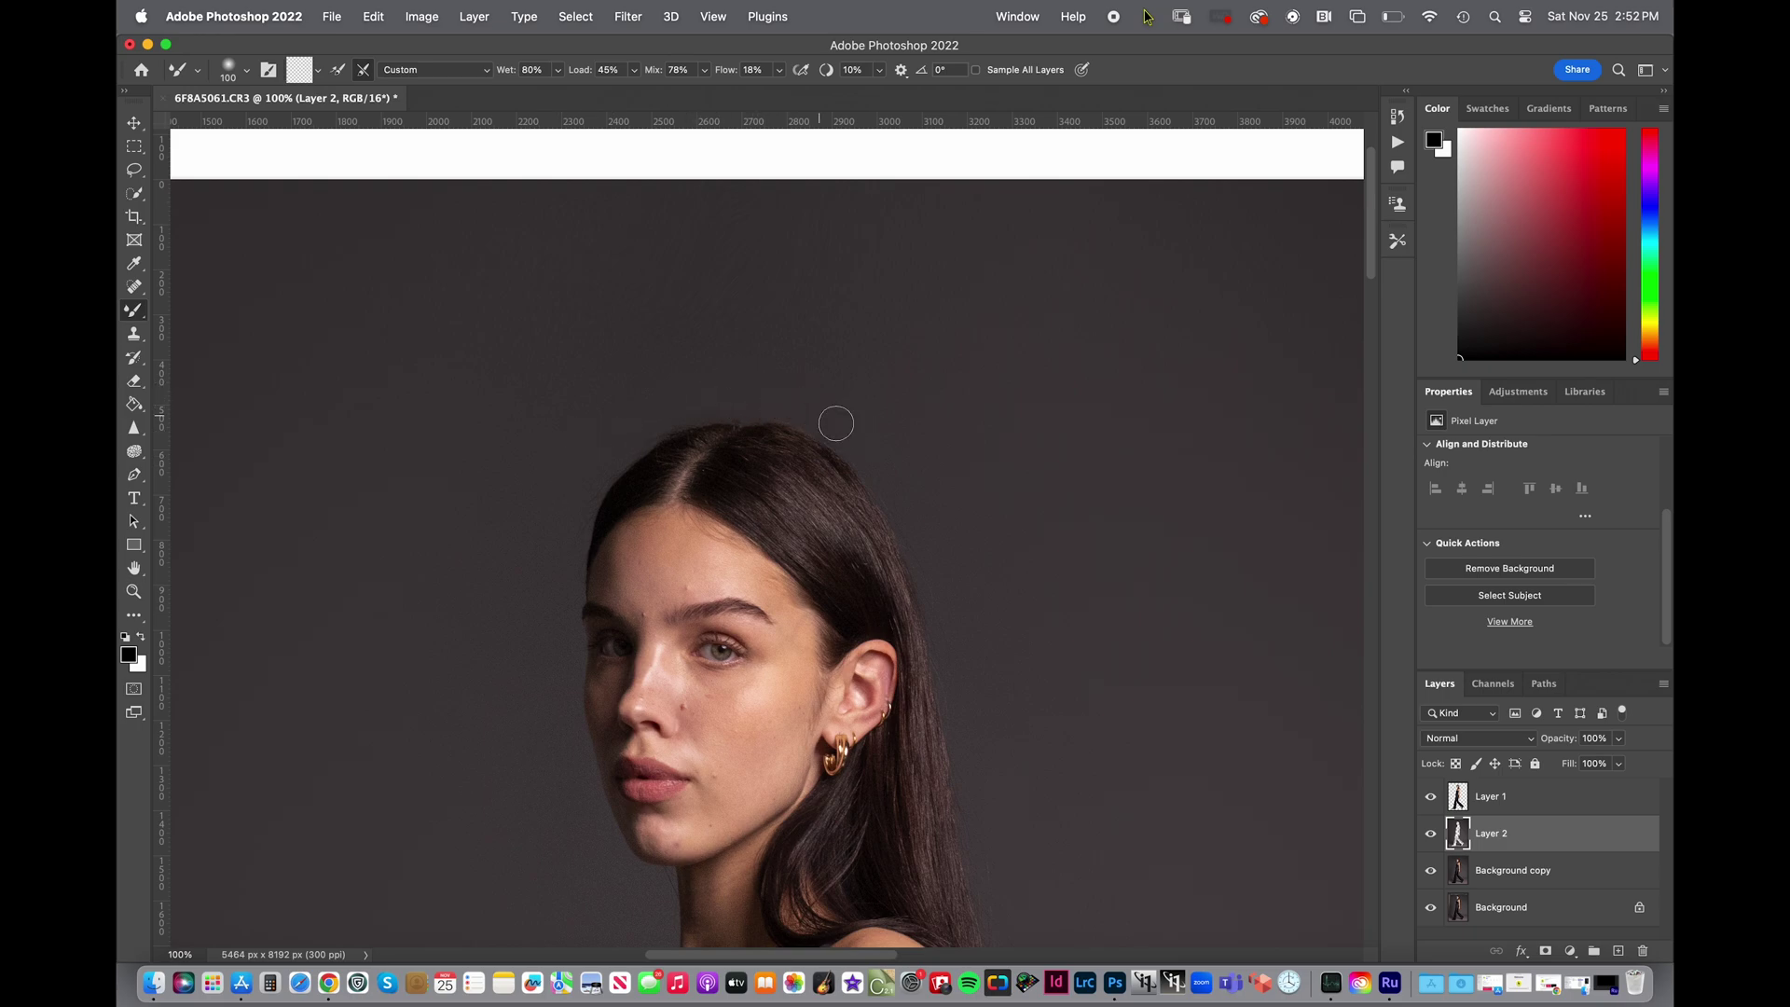
- Pan to the upper right backdrop, zoom out, and enlarge the Mixer Brush to 1000 px
{"action": "scroll", "coordinate": [903, 467], "scroll_direction": "up", "scroll_amount": 4}
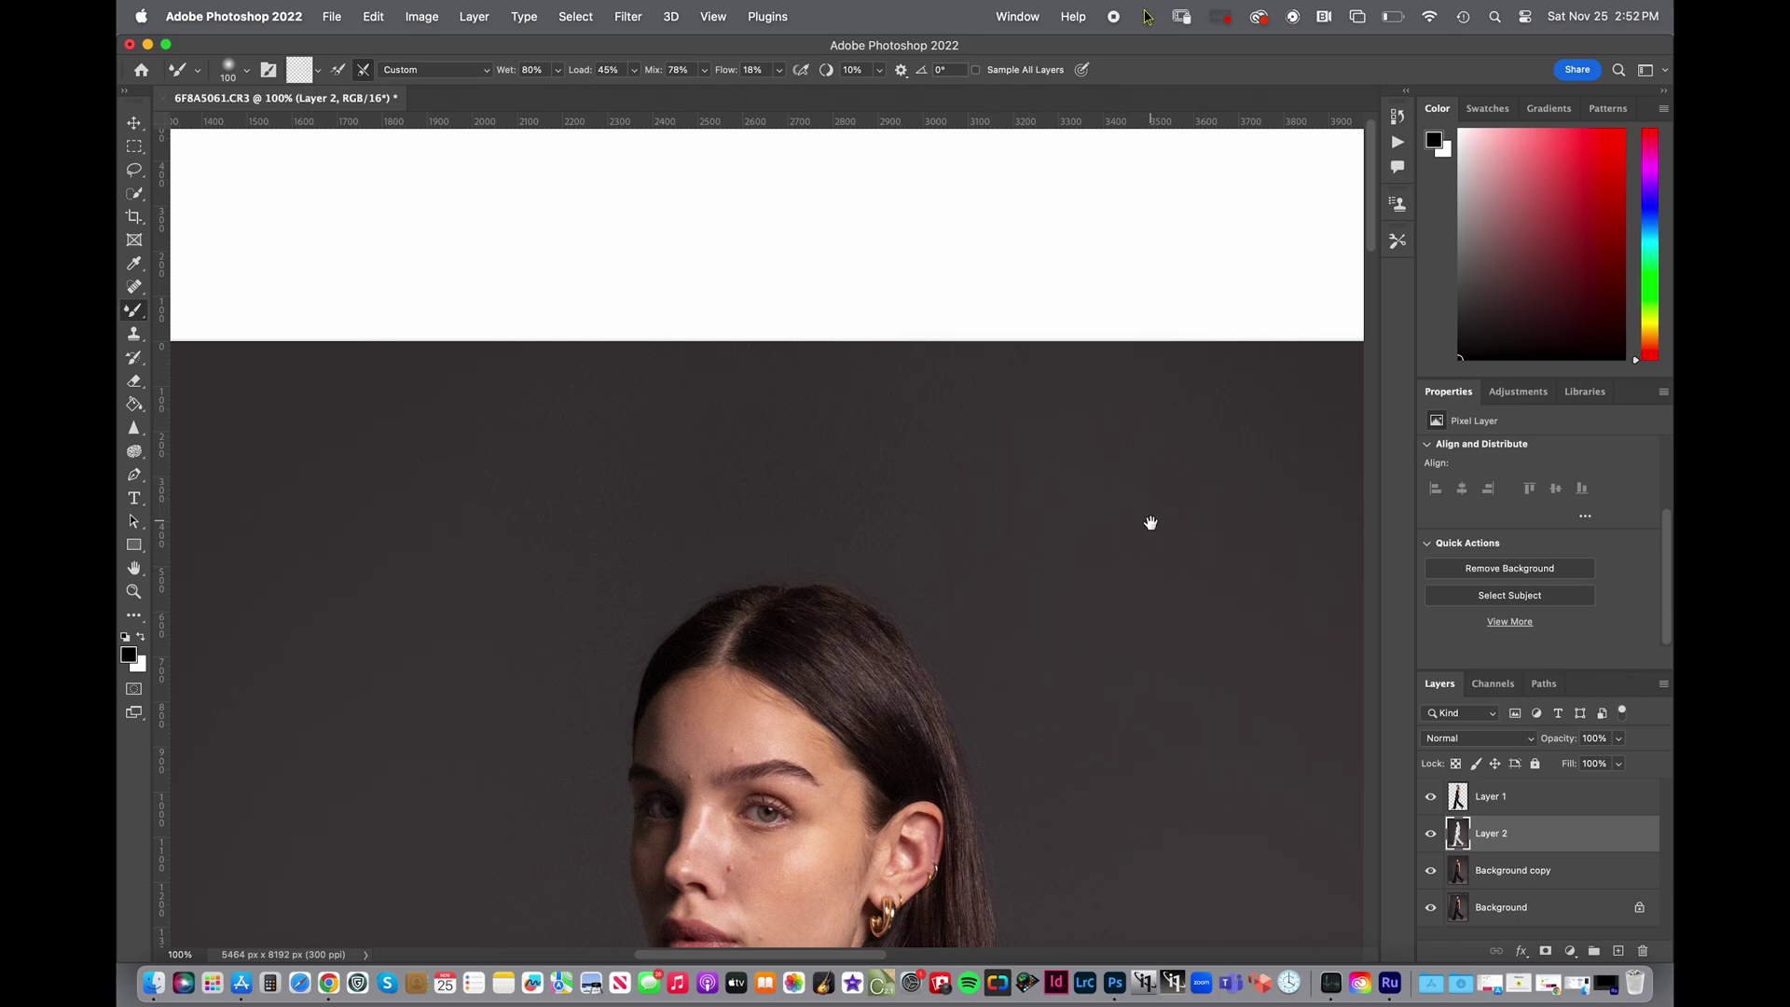
{"action": "left_click_drag", "start_coordinate": [1145, 523], "coordinate": [672, 519]}
{"action": "left_click_drag", "start_coordinate": [1100, 548], "coordinate": [744, 543]}
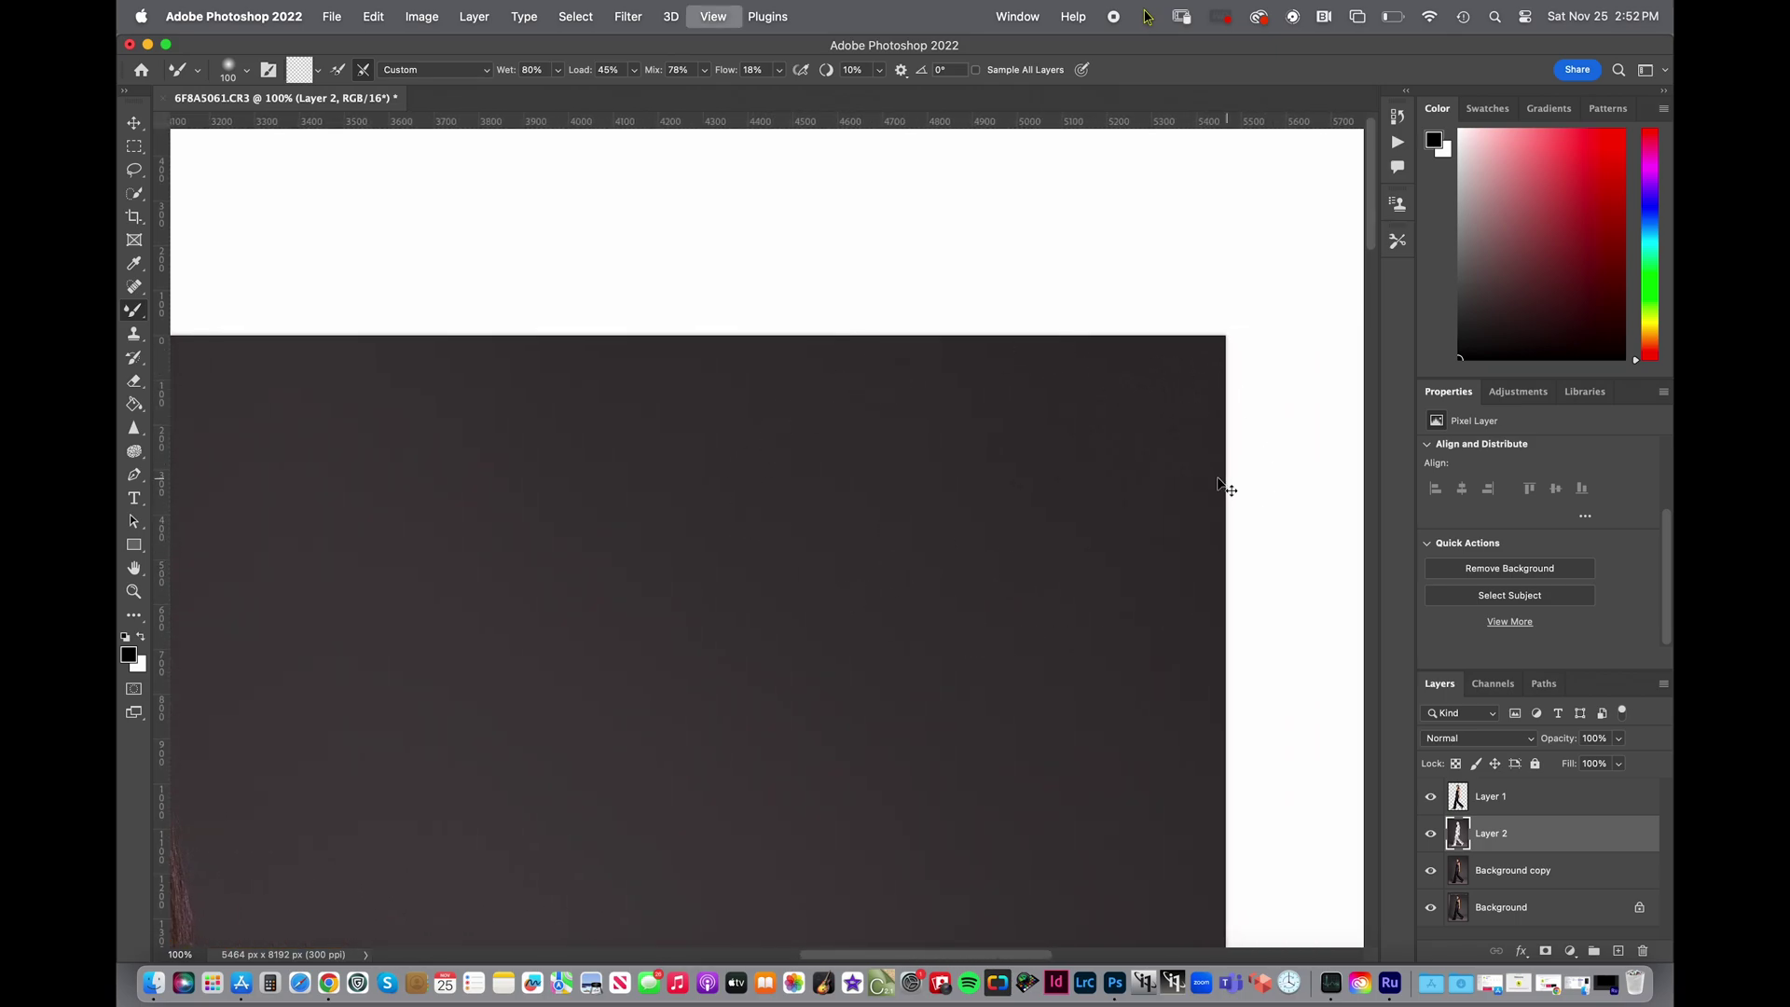
{"action": "key", "text": "super+minus"}
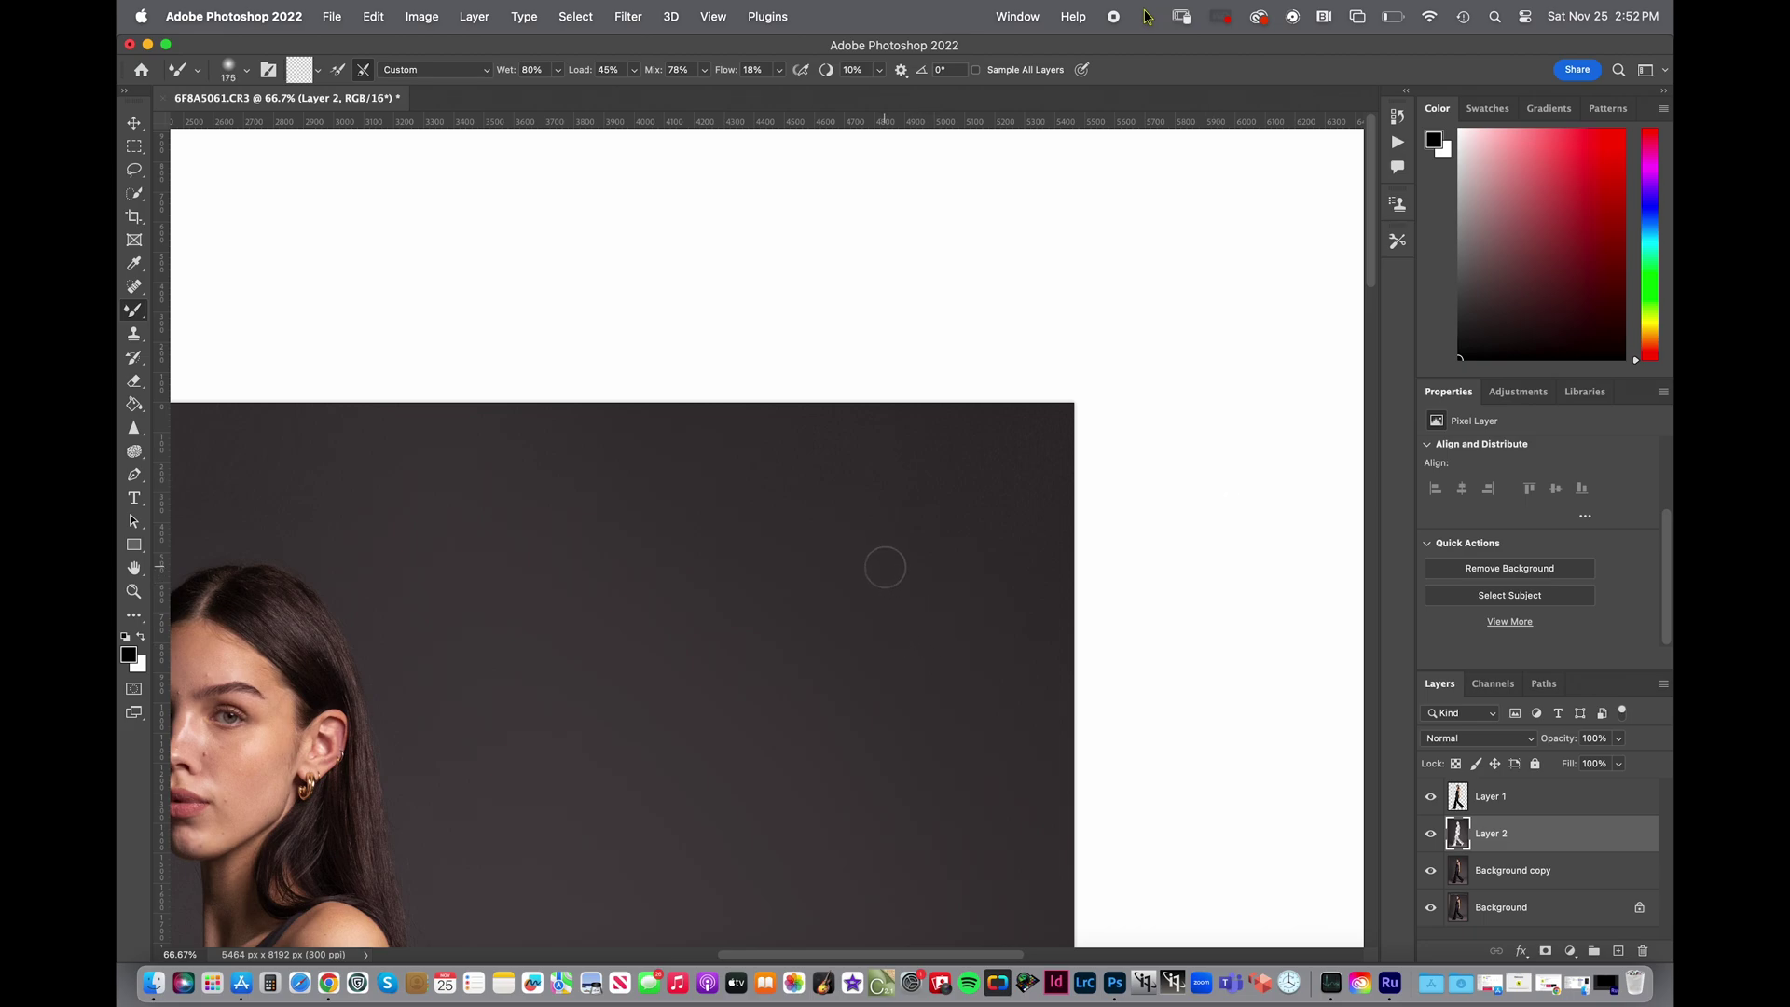
{"action": "key", "text": "bracketright"}
{"action": "key", "text": "bracketright"}
{"action": "key", "text": "bracketright"}
{"action": "key", "text": "bracketright"}
{"action": "key", "text": "bracketright"}
{"action": "key", "text": "bracketright"}
{"action": "key", "text": "bracketright"}
{"action": "key", "text": "bracketright"}
{"action": "key", "text": "bracketright"}
- Reduce the Mixer Brush to 700 px and scan the backdrop for uneven patches
{"action": "scroll", "coordinate": [703, 619], "scroll_direction": "left", "scroll_amount": 10}
{"action": "scroll", "coordinate": [703, 619], "scroll_direction": "up", "scroll_amount": 2}
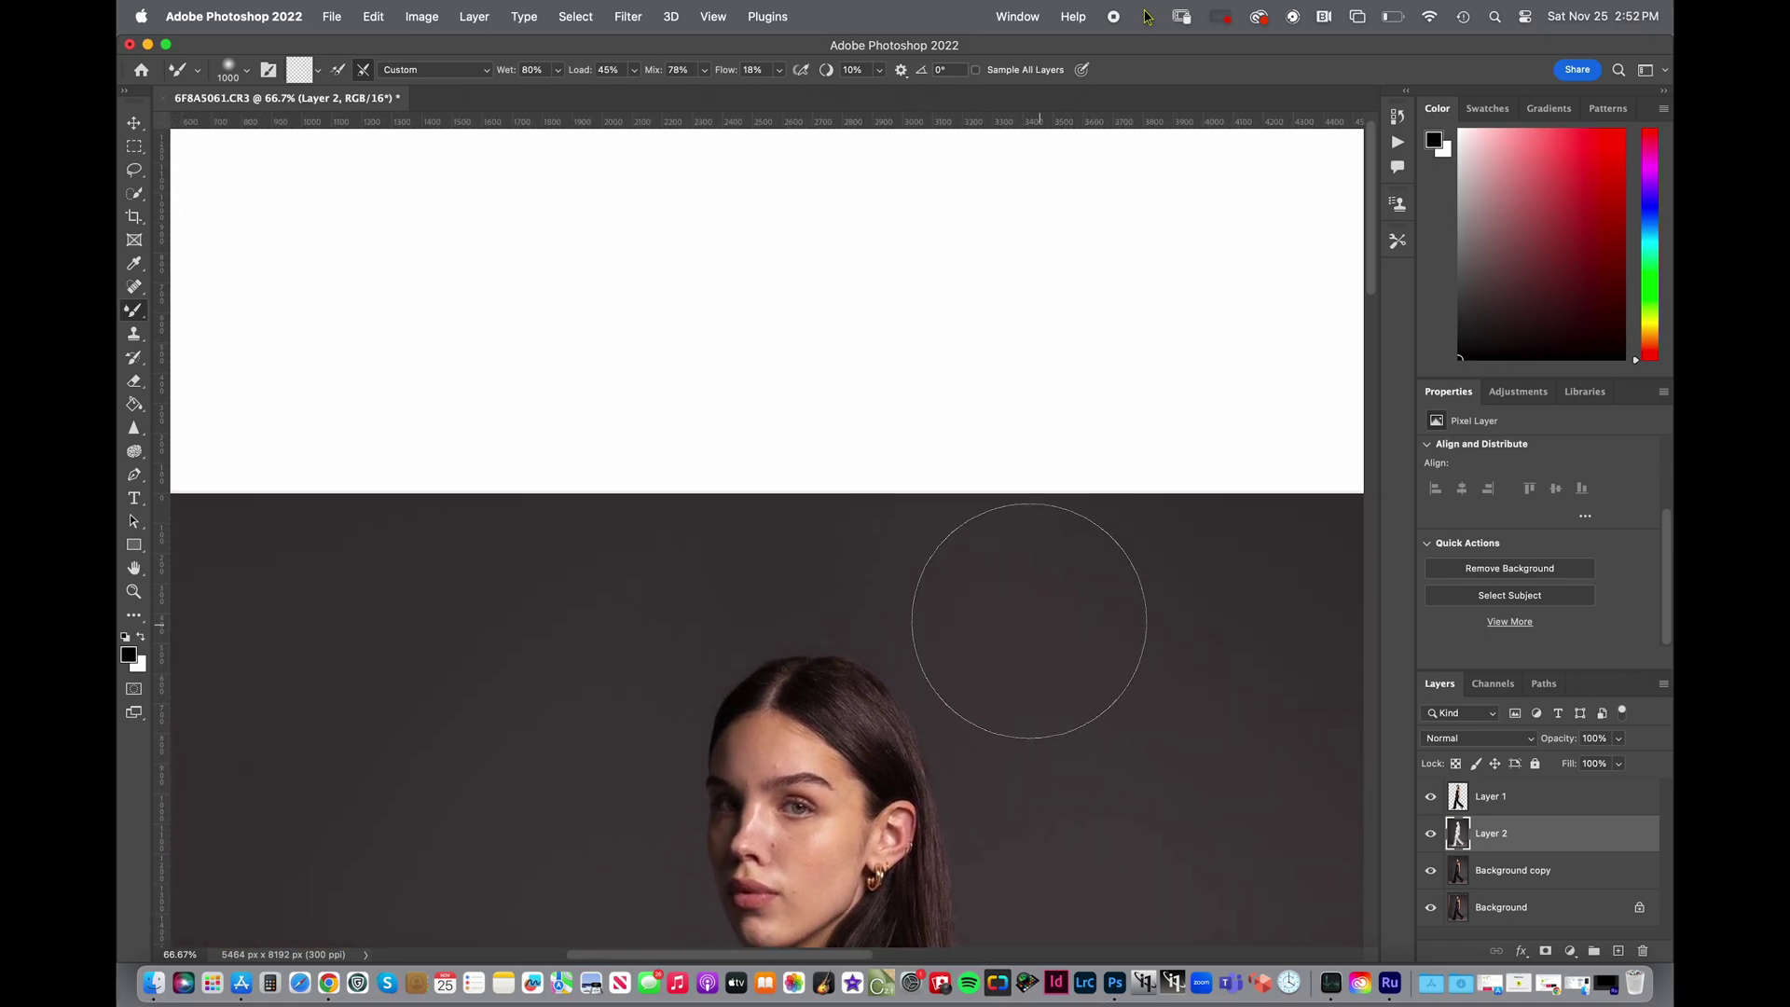
{"action": "key", "text": "bracketleft"}
{"action": "key", "text": "bracketleft"}
{"action": "key", "text": "bracketleft"}
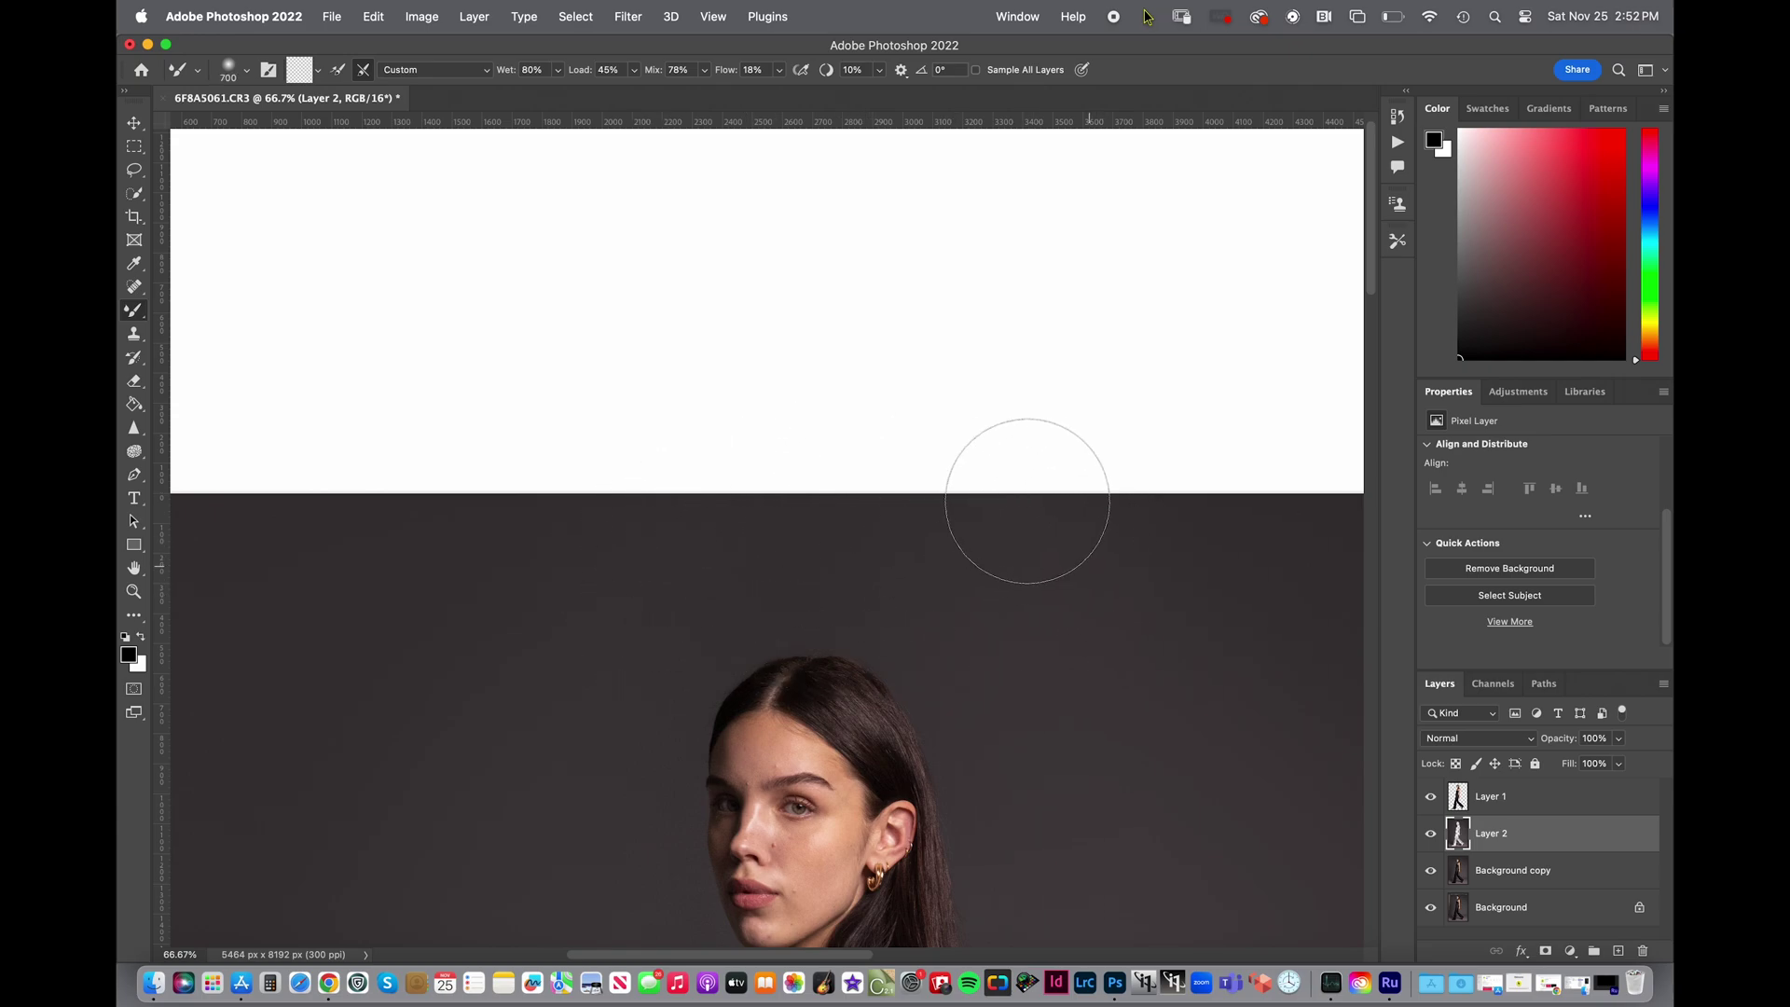
{"action": "scroll", "coordinate": [813, 484], "scroll_direction": "down", "scroll_amount": 8}
{"action": "scroll", "coordinate": [812, 485], "scroll_direction": "left", "scroll_amount": 8}
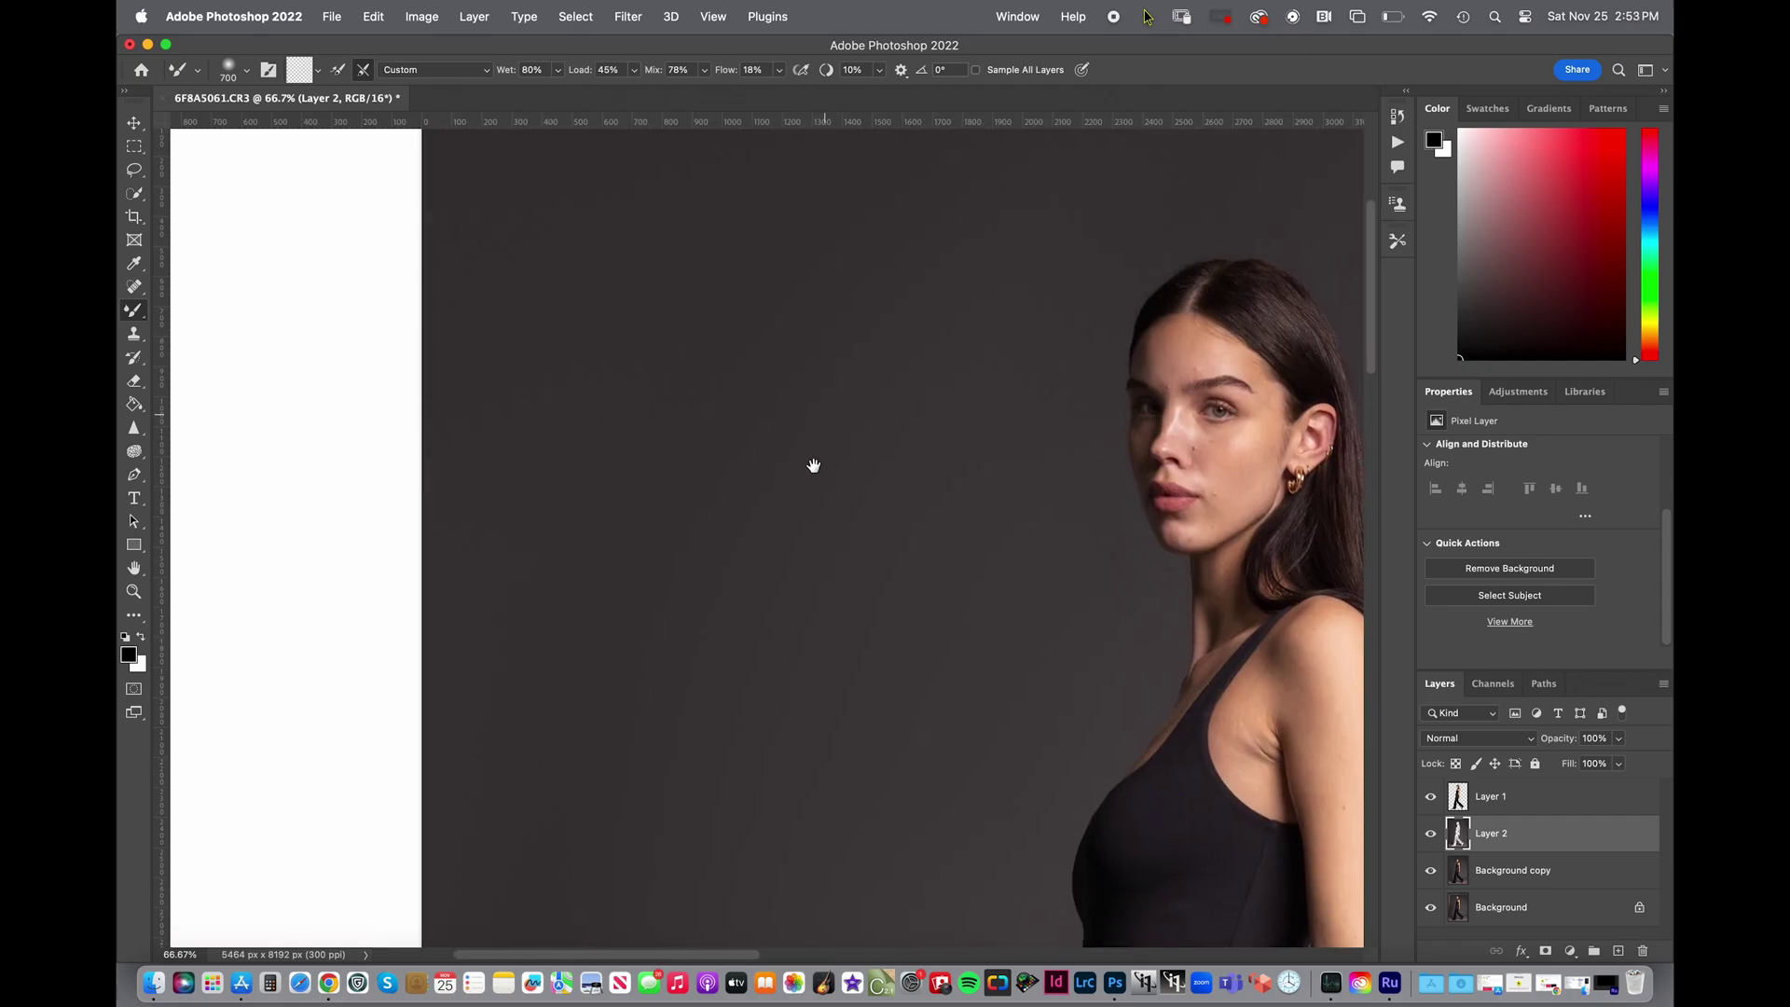
{"action": "scroll", "coordinate": [812, 485], "scroll_direction": "down", "scroll_amount": 15}
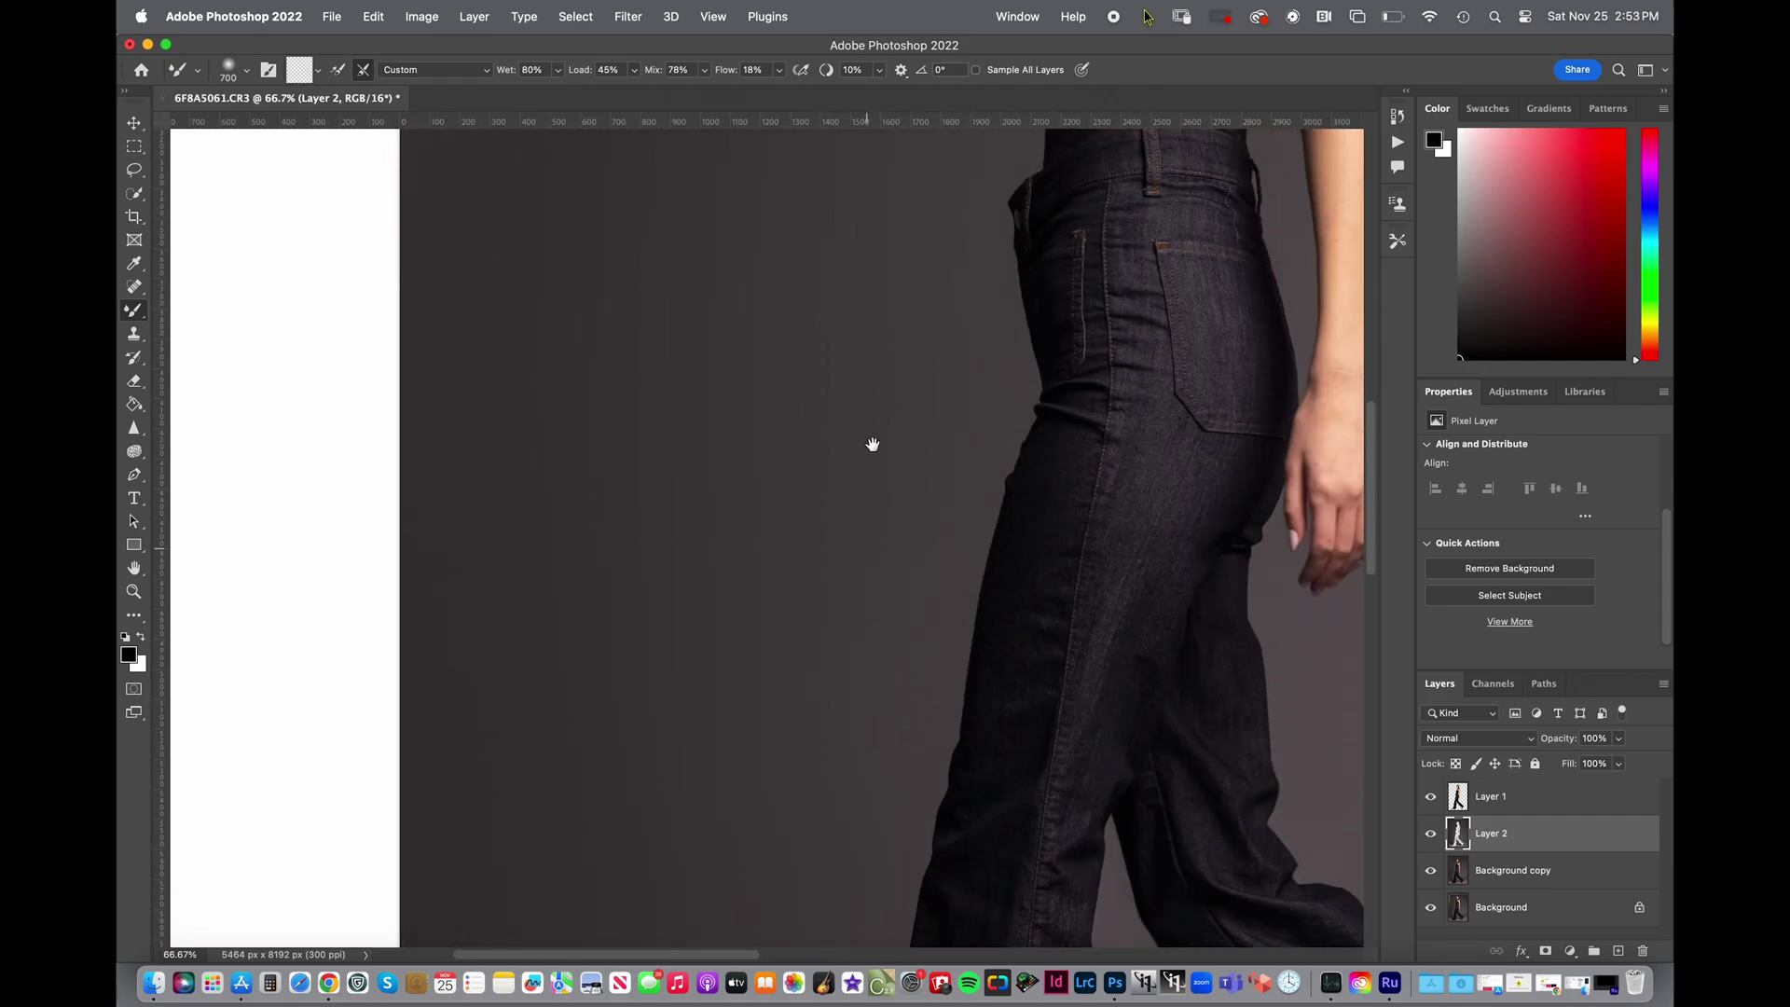
{"action": "scroll", "coordinate": [874, 423], "scroll_direction": "down", "scroll_amount": 6}
{"action": "scroll", "coordinate": [863, 419], "scroll_direction": "up", "scroll_amount": 15}
{"action": "scroll", "coordinate": [864, 419], "scroll_direction": "right", "scroll_amount": 10}
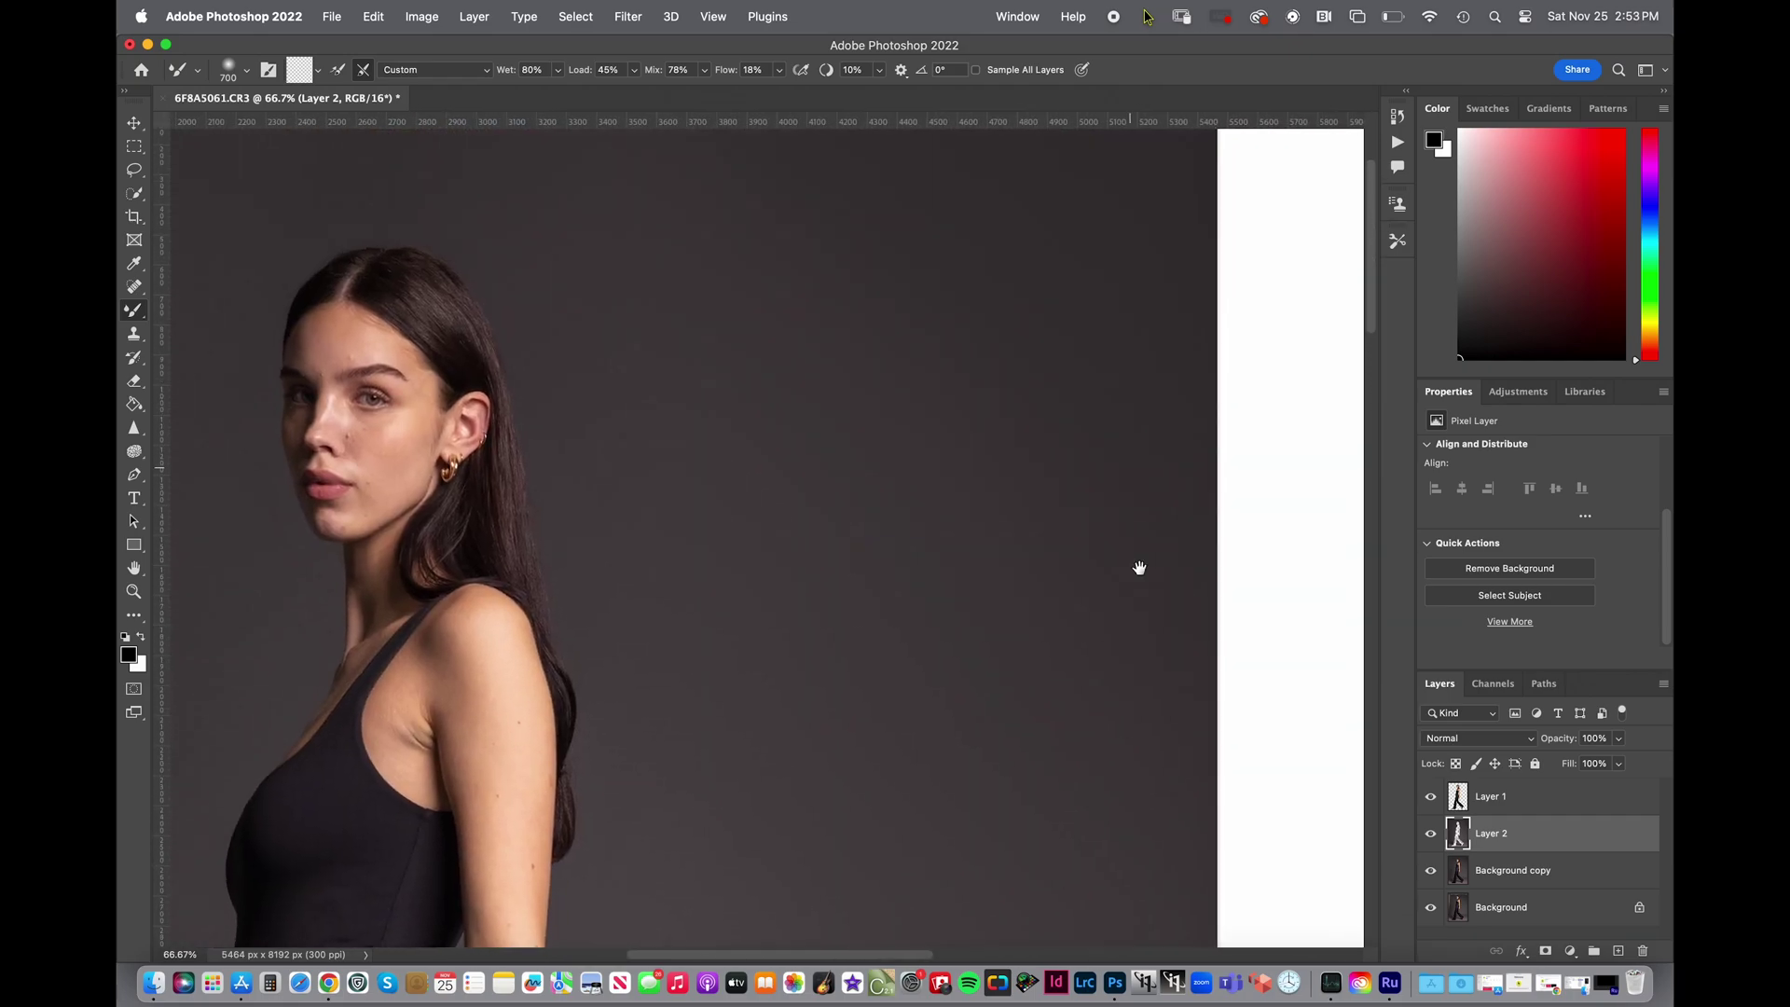
{"action": "scroll", "coordinate": [1144, 608], "scroll_direction": "left", "scroll_amount": 10}
{"action": "scroll", "coordinate": [1144, 609], "scroll_direction": "up", "scroll_amount": 3}
{"action": "scroll", "coordinate": [811, 652], "scroll_direction": "down", "scroll_amount": 3}
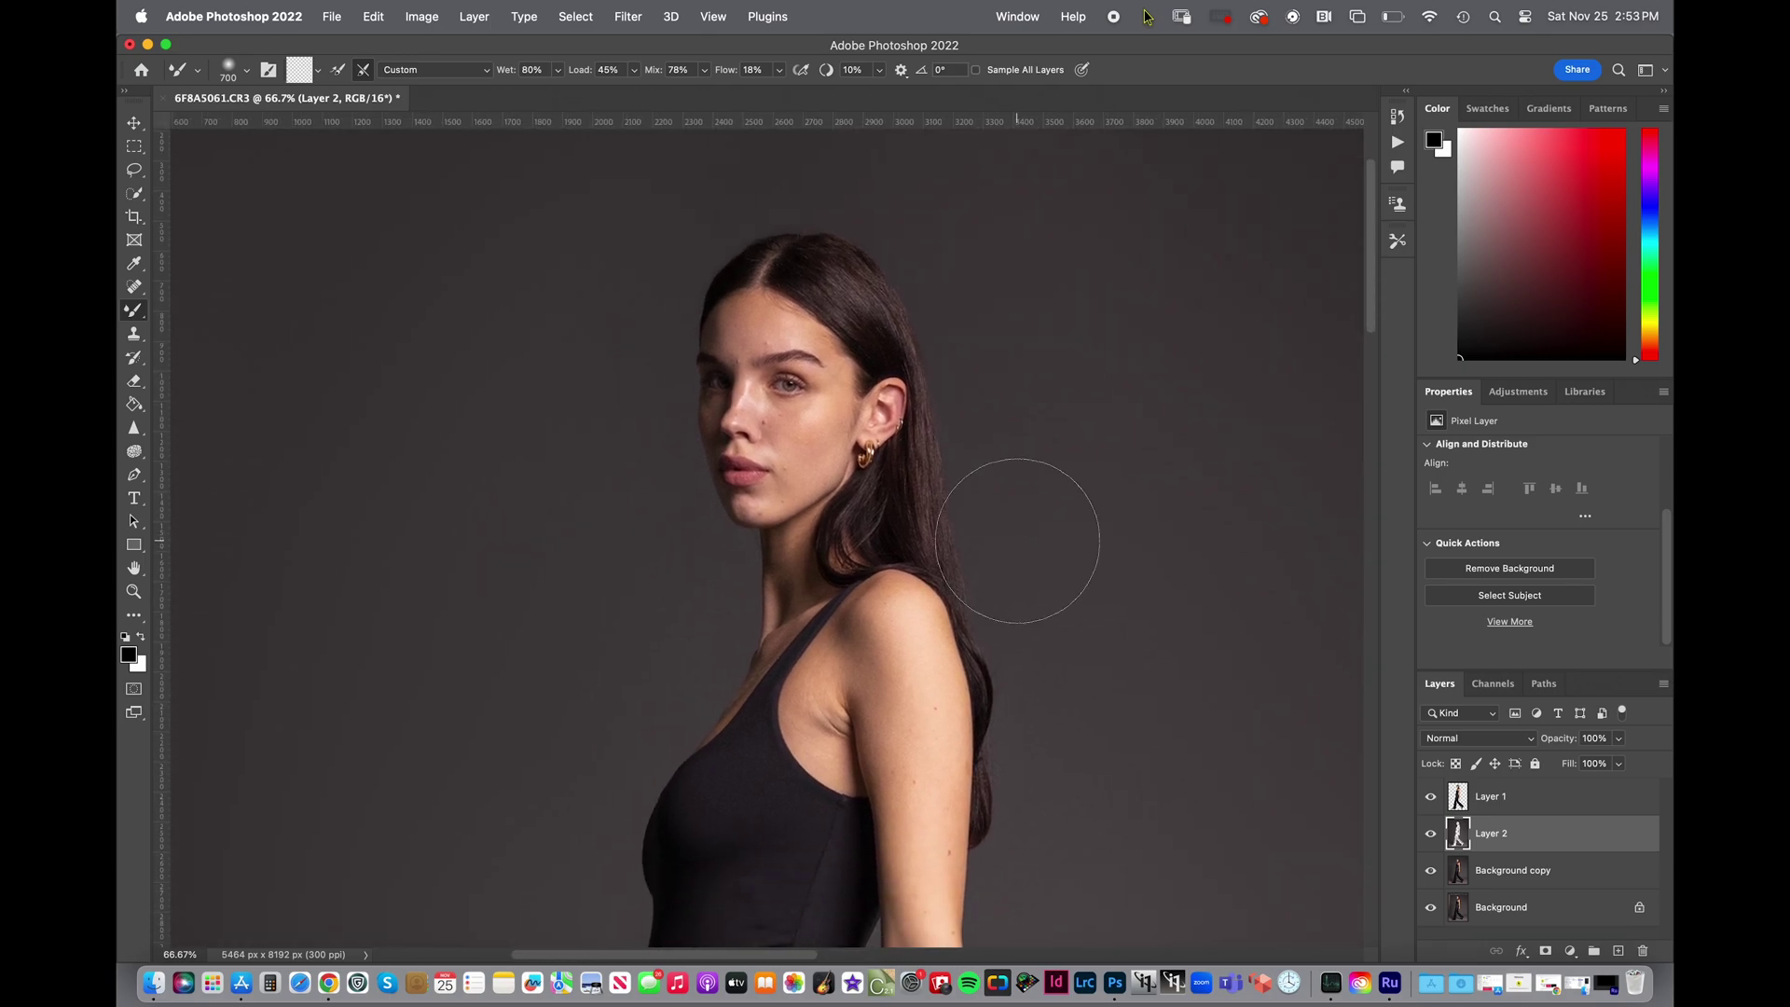
- Fit the photo on screen and merge Layer 1, Layer 2 and Background copy
{"action": "key", "text": "super+0"}
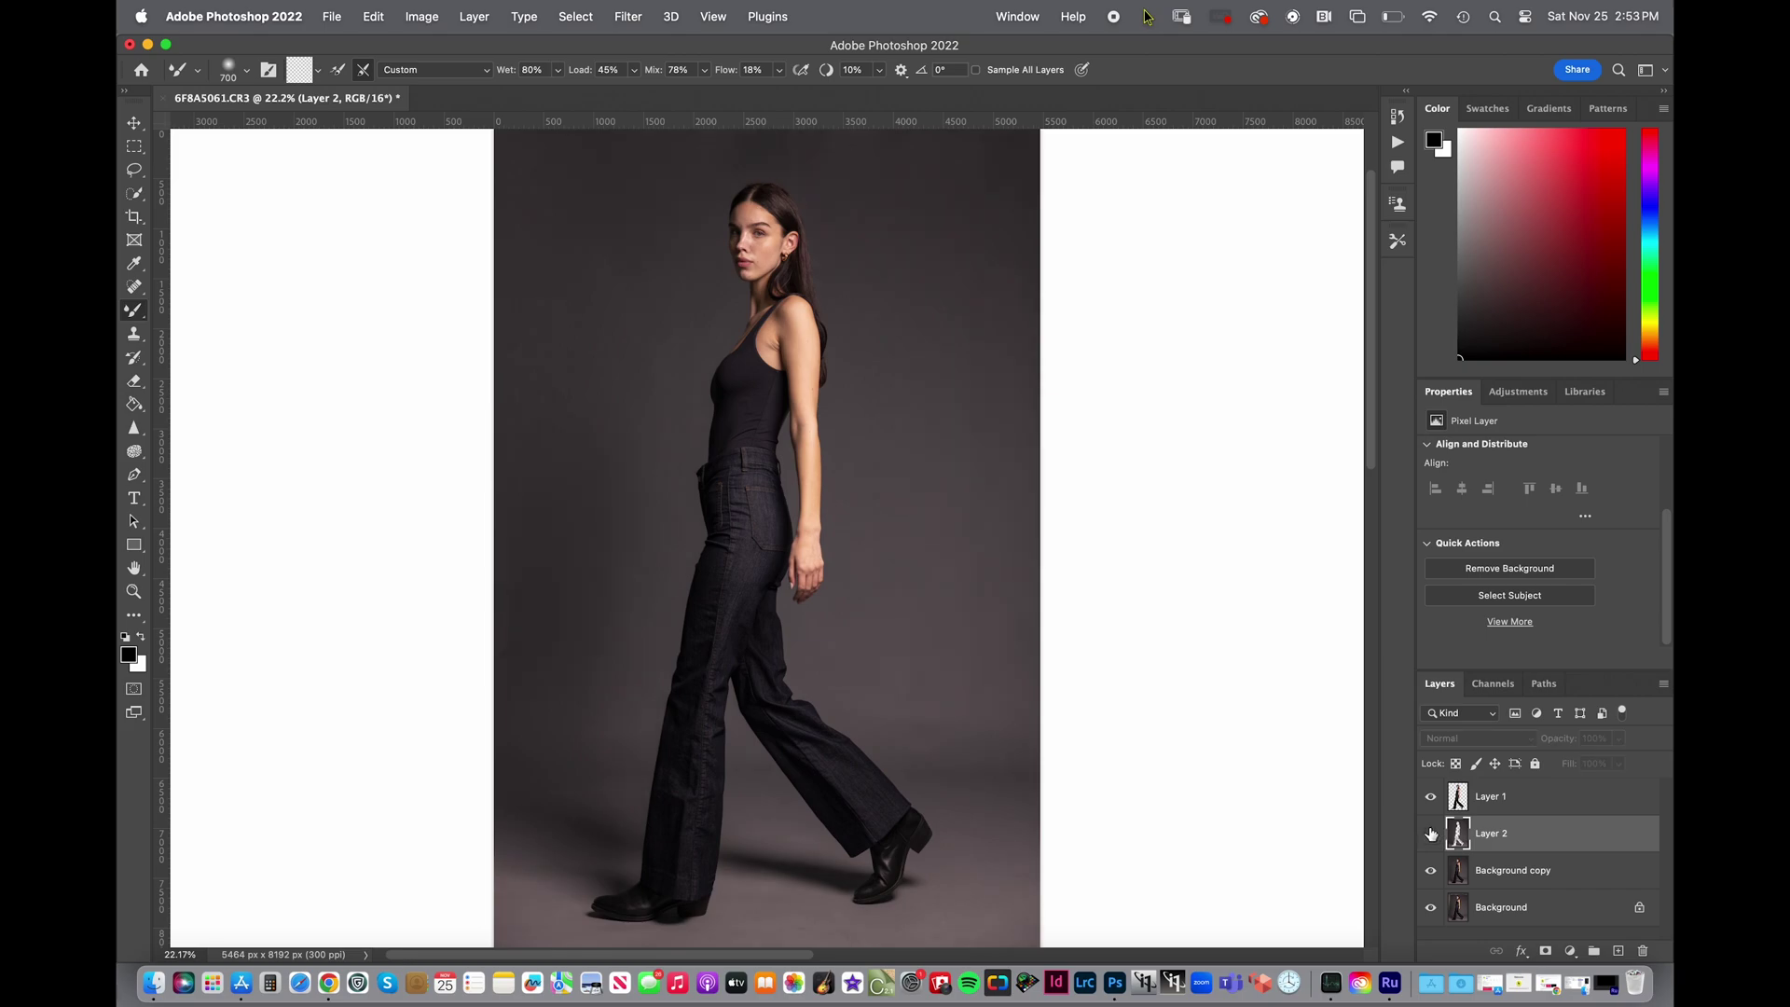
{"action": "key", "text": "super+minus"}
{"action": "left_click", "coordinate": [1530, 794]}
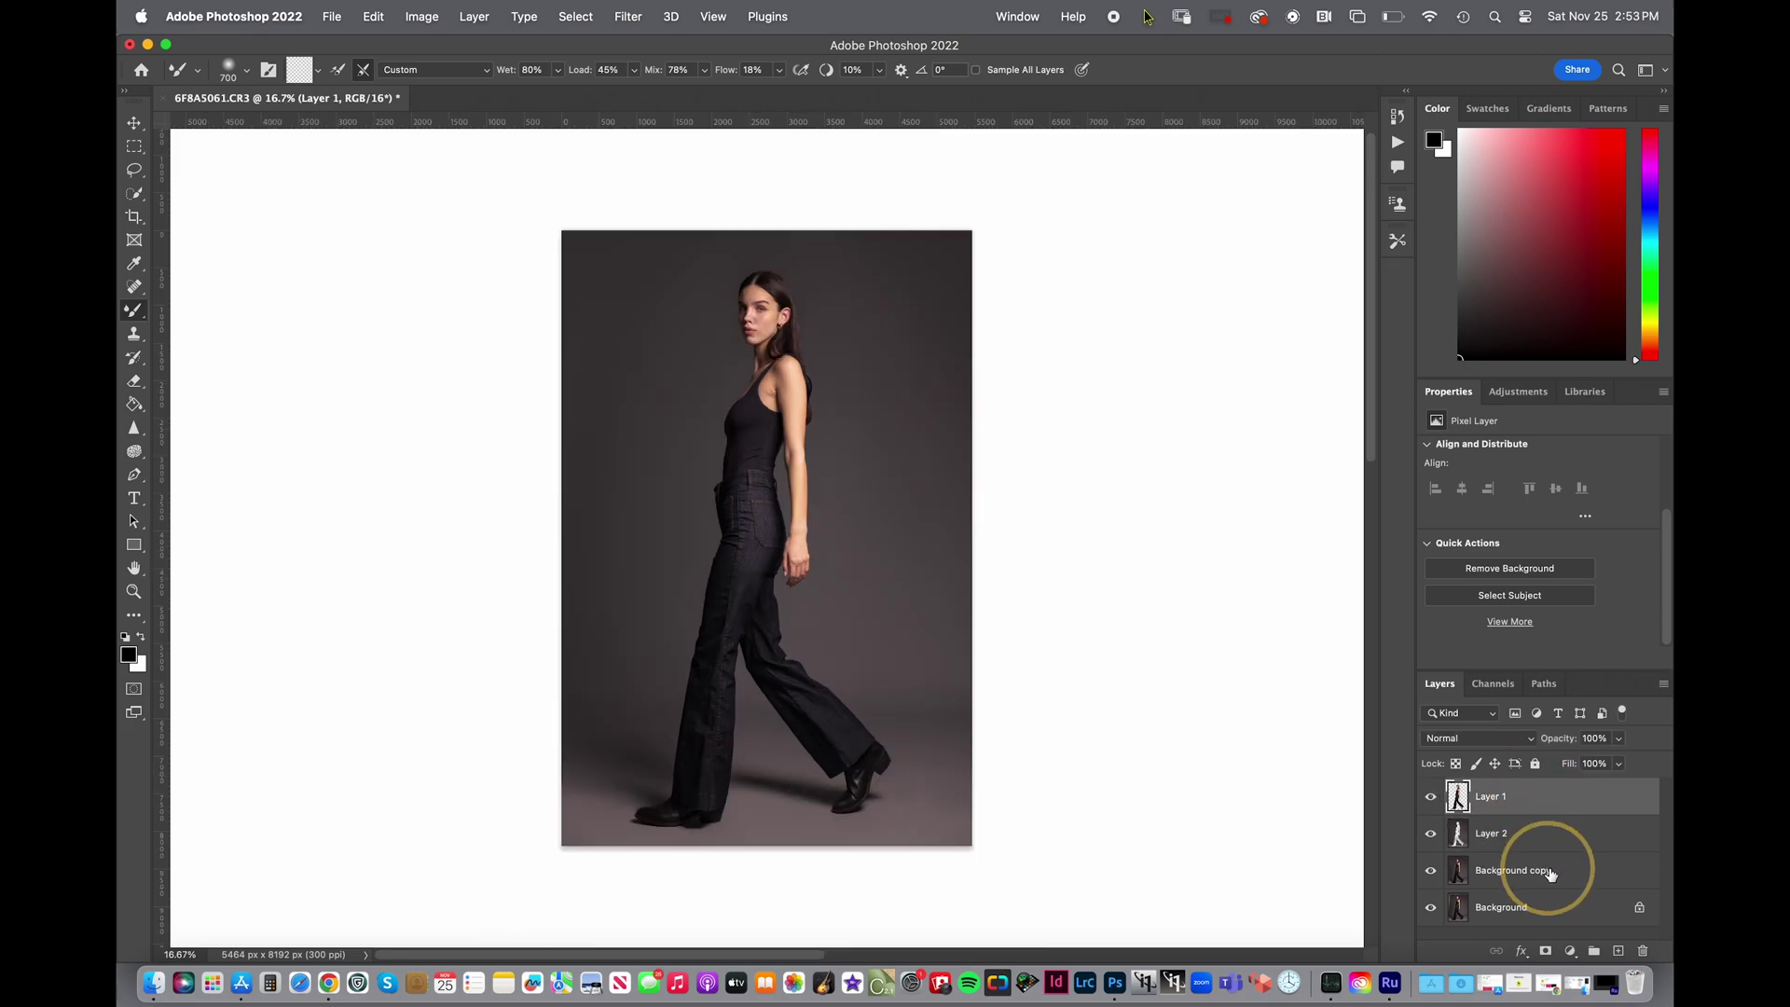
{"action": "left_click", "coordinate": [1551, 871], "text": "shift"}
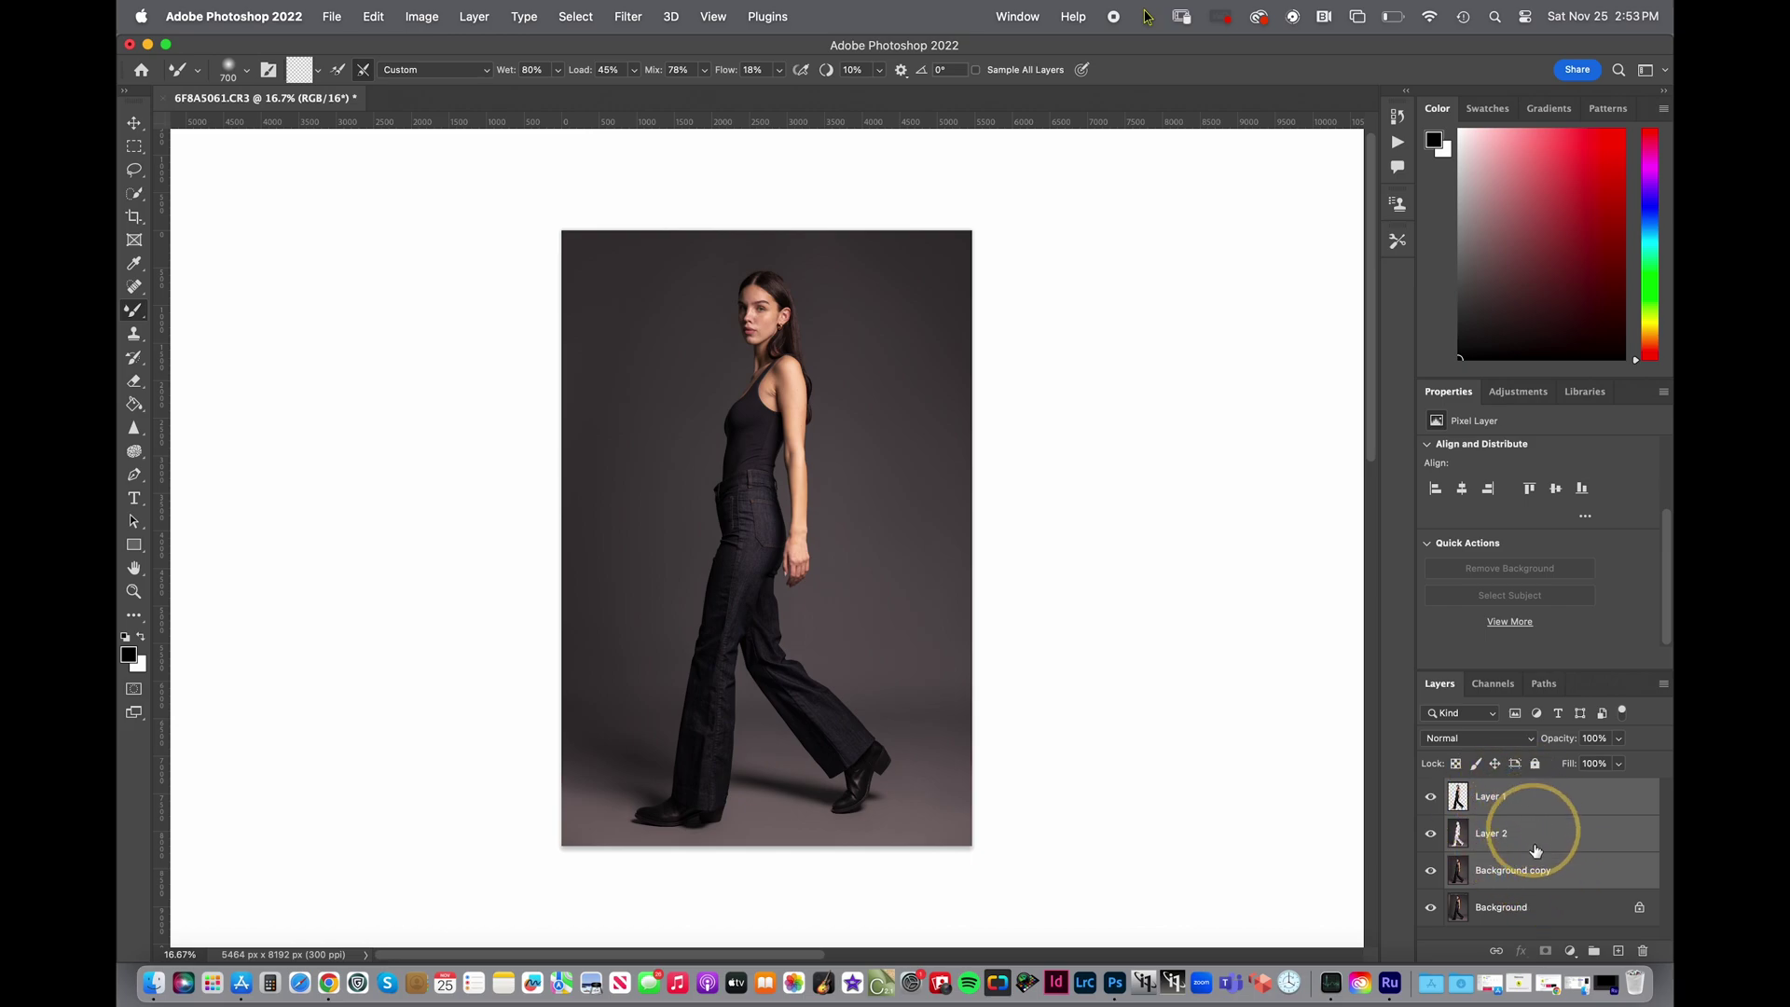
{"action": "key", "text": "super+e"}
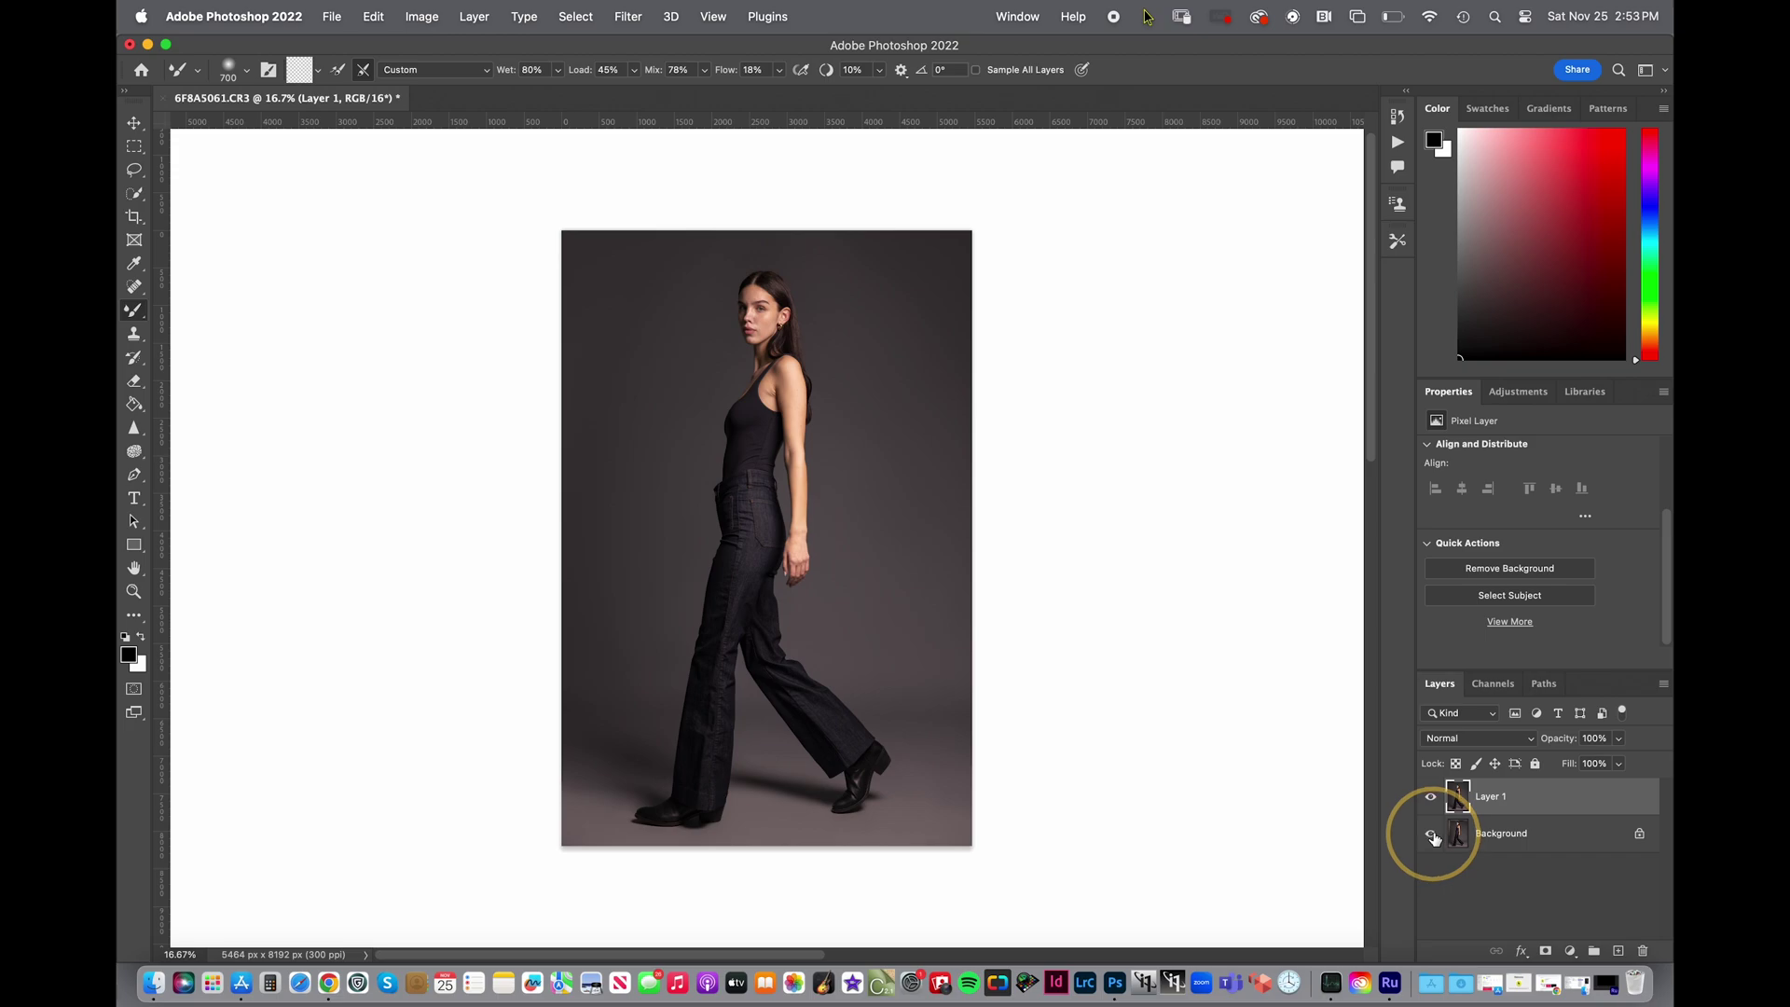
- Toggle the merged Layer 1 off and on to compare with the original backdrop
{"action": "left_click", "coordinate": [1431, 799]}
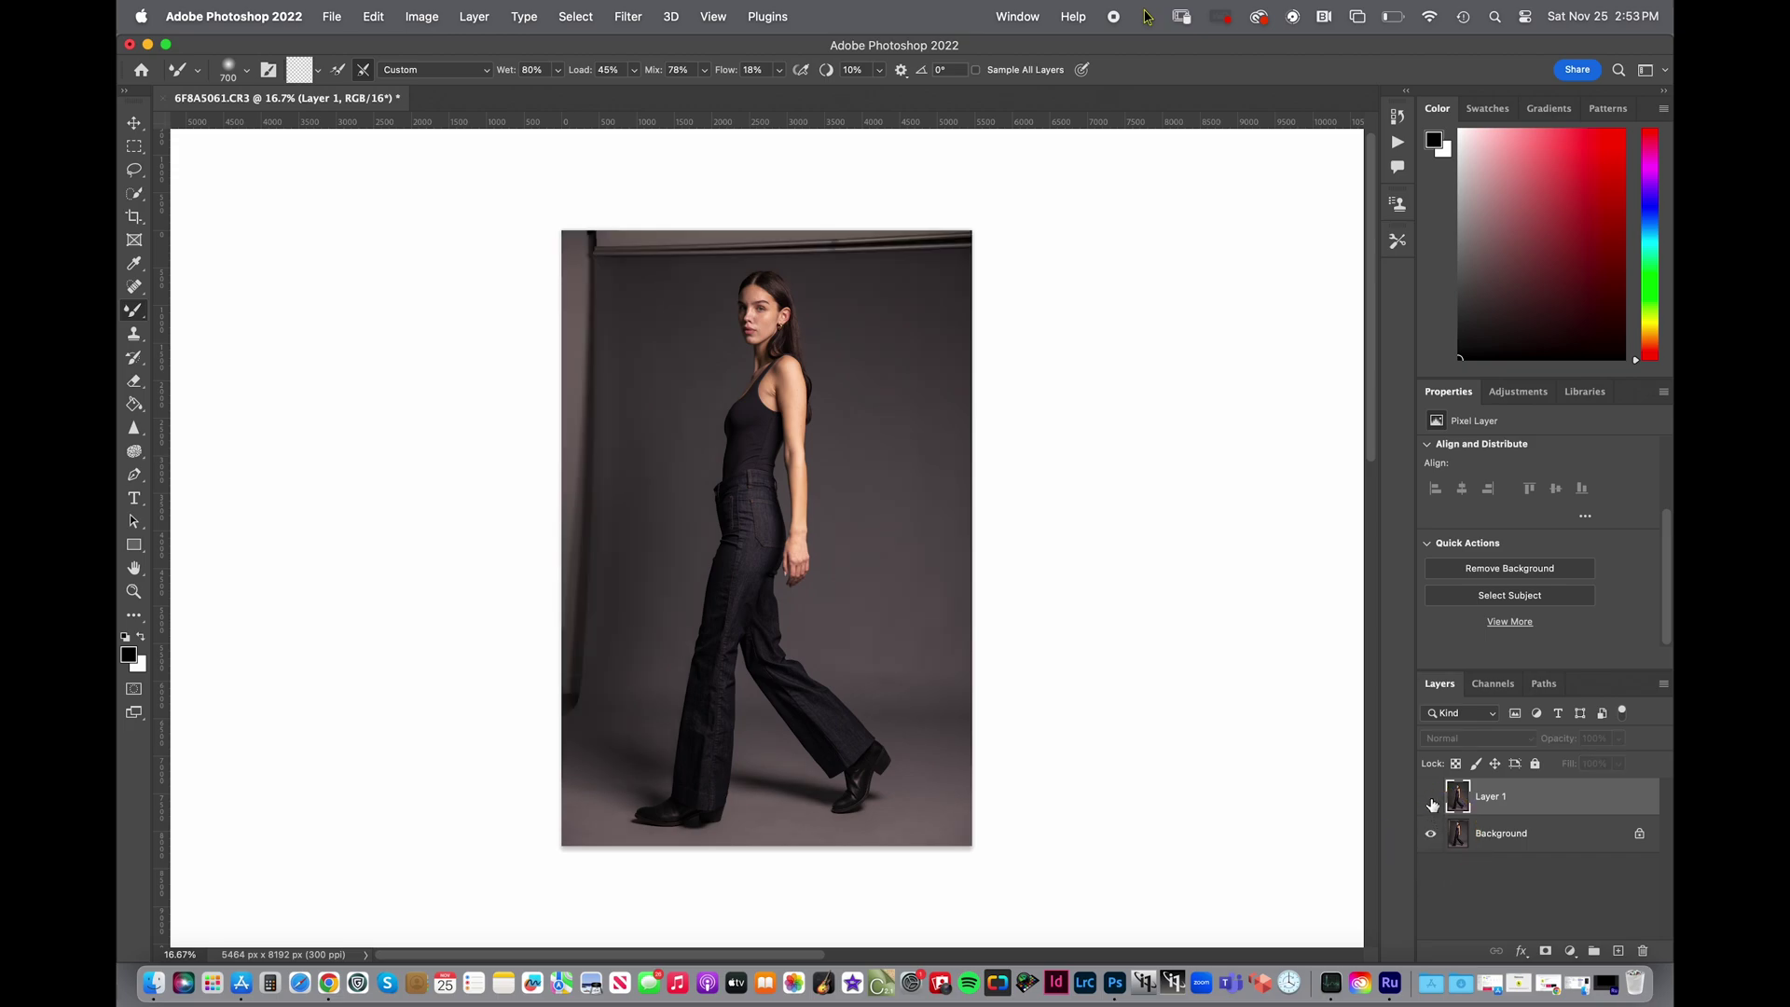
{"action": "left_click", "coordinate": [1432, 800]}
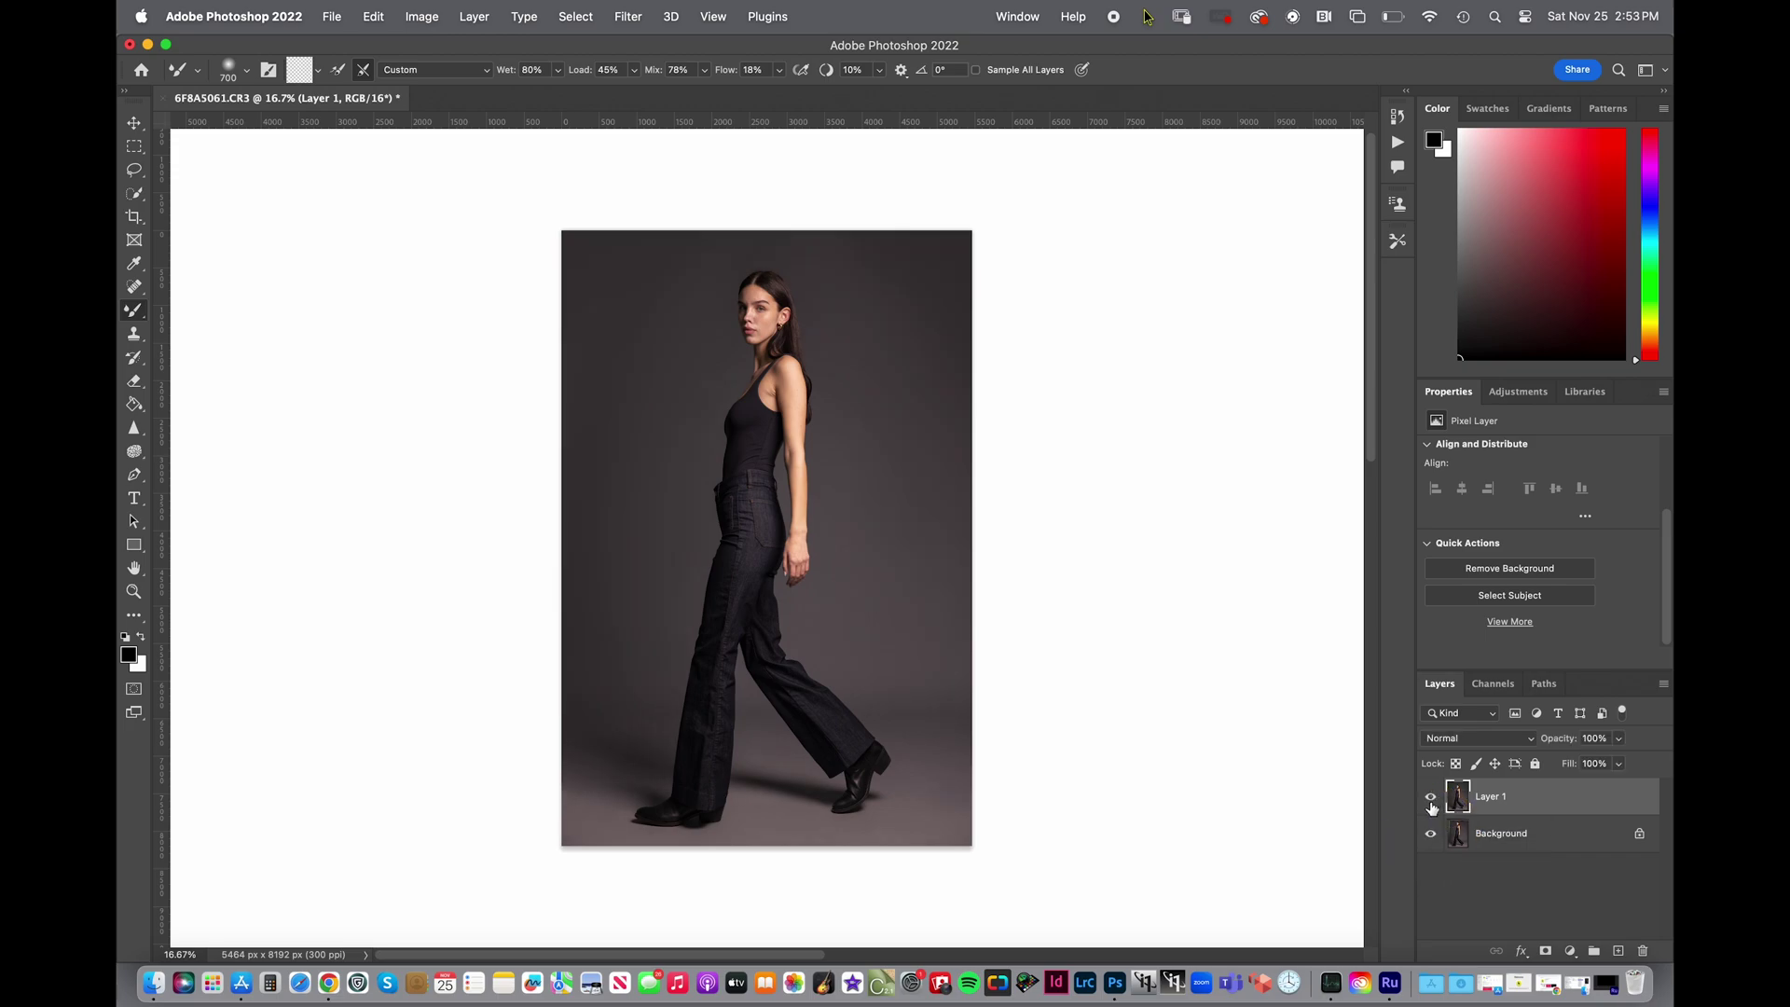
{"action": "left_click", "coordinate": [1430, 799]}
{"action": "left_click", "coordinate": [1431, 799]}
{"action": "scroll", "coordinate": [663, 475], "scroll_direction": "up", "scroll_amount": 2}
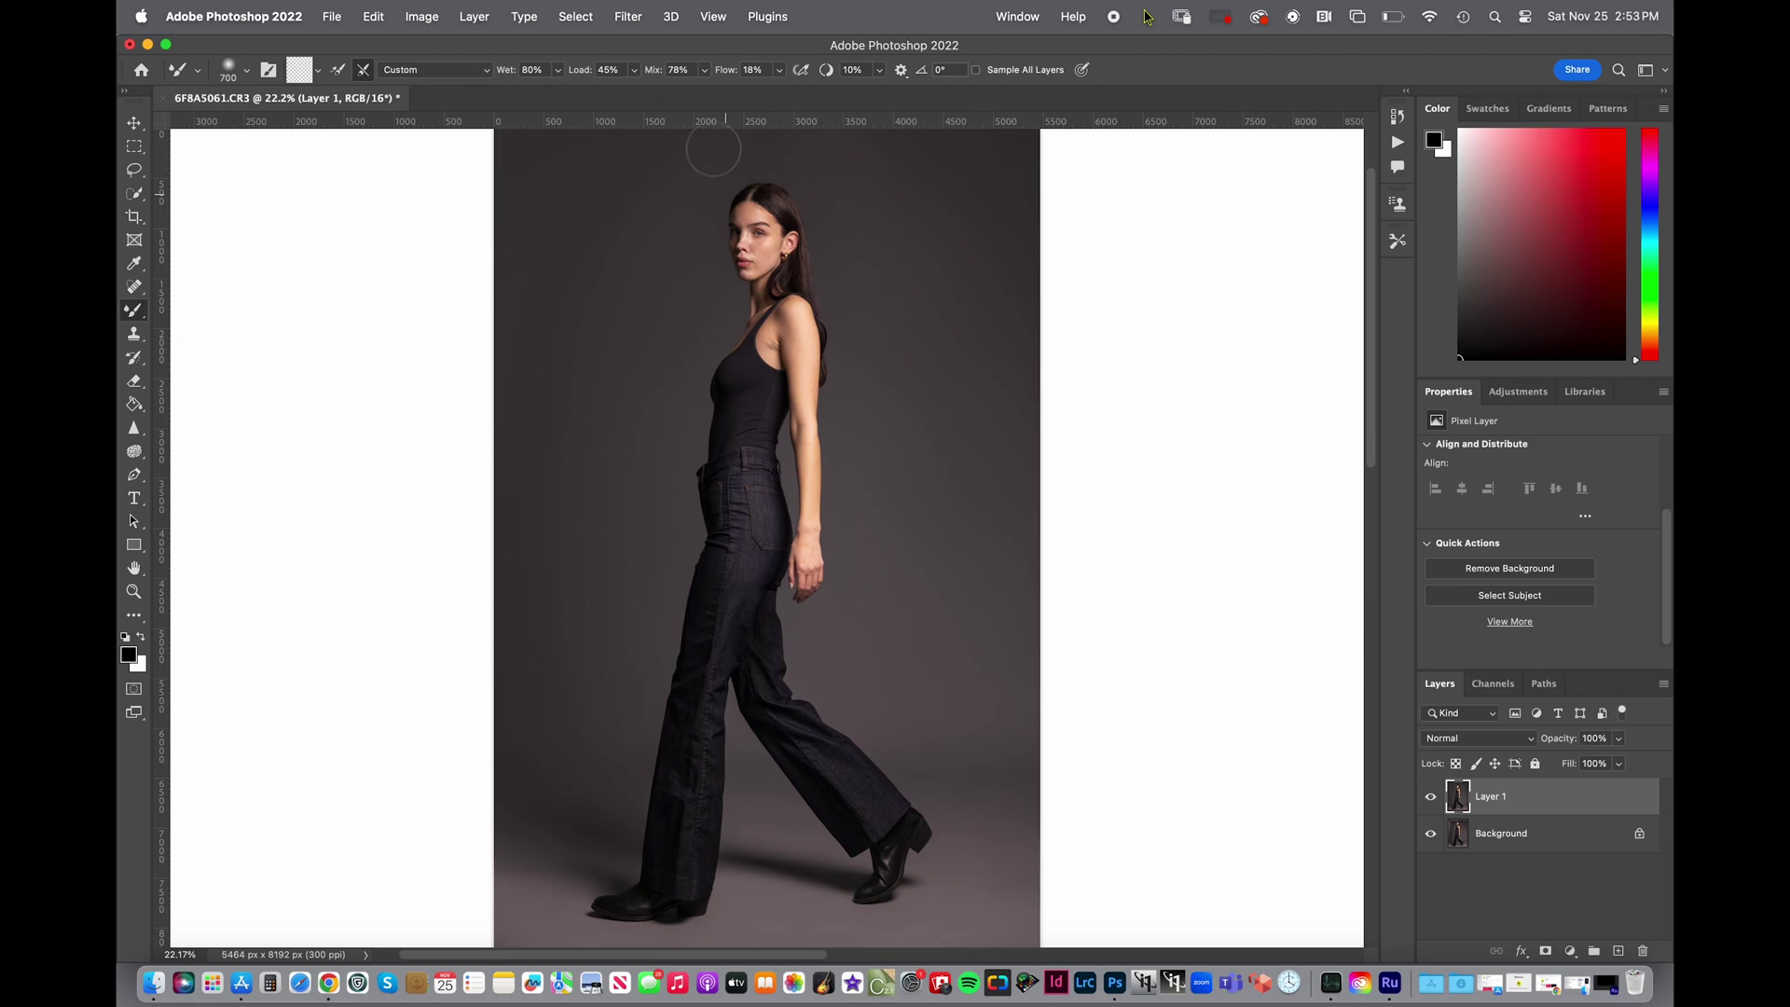
- Apply the Camera Raw Filter to the duplicated merged layer
{"action": "left_click", "coordinate": [617, 18]}
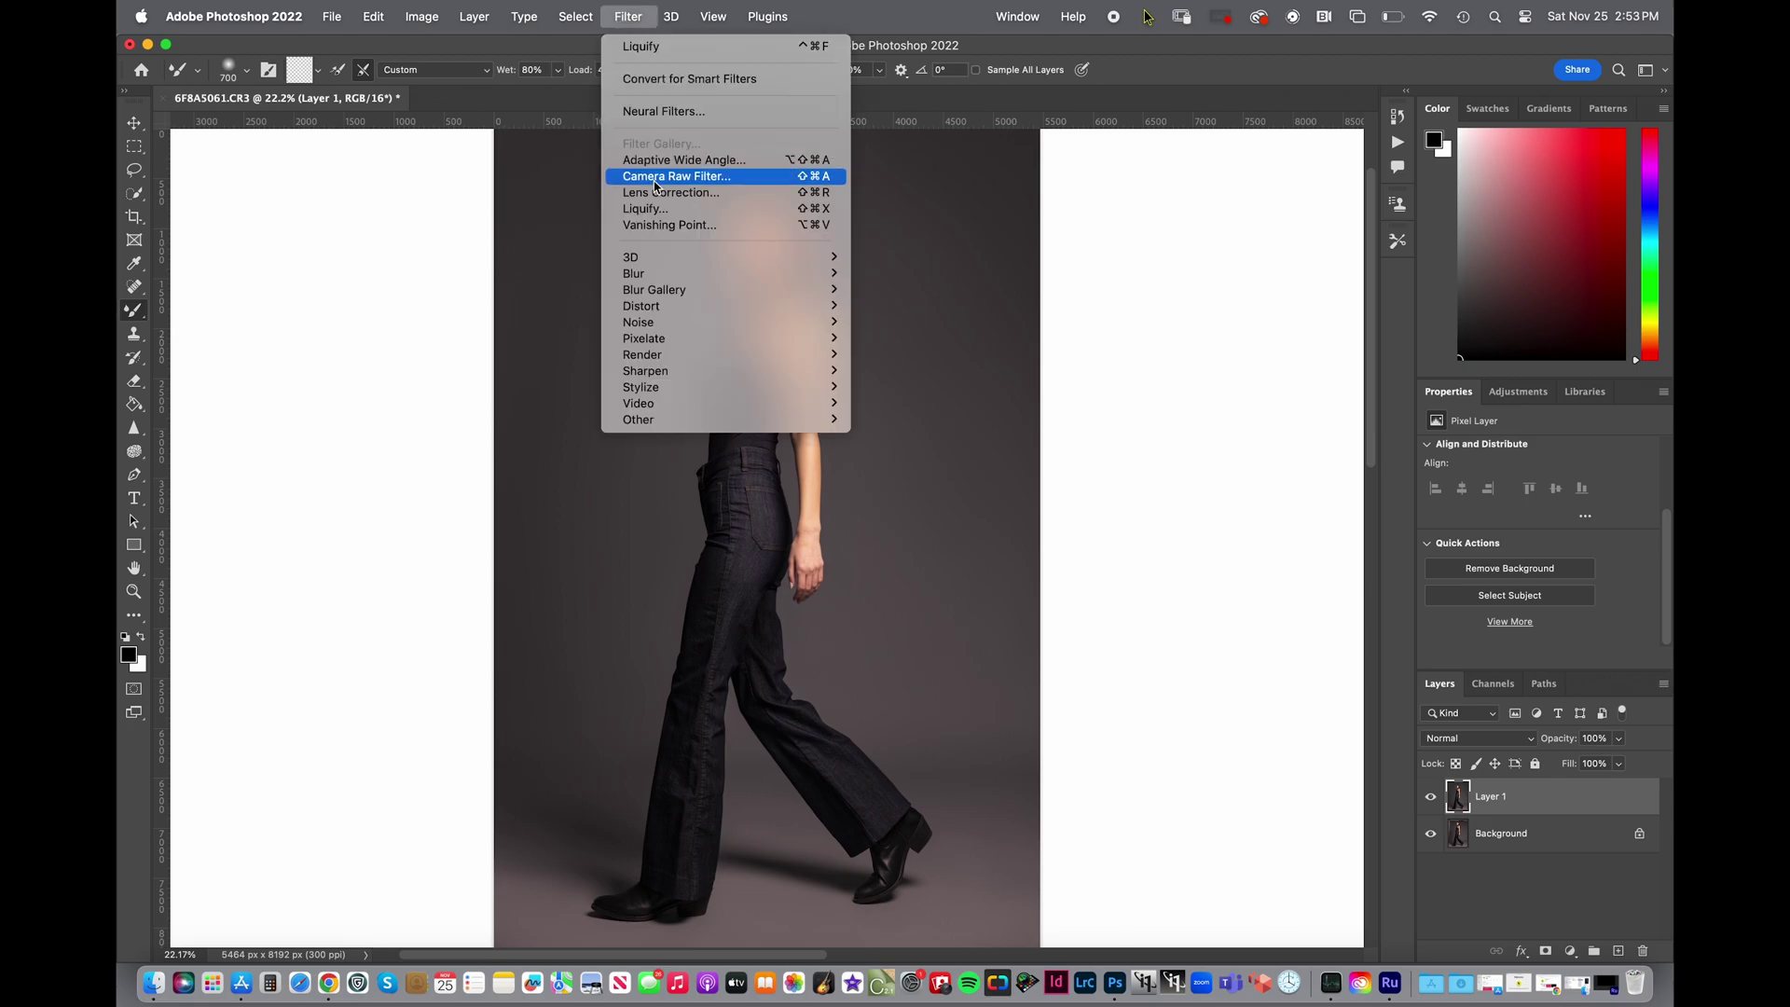
{"action": "left_click", "coordinate": [677, 176]}
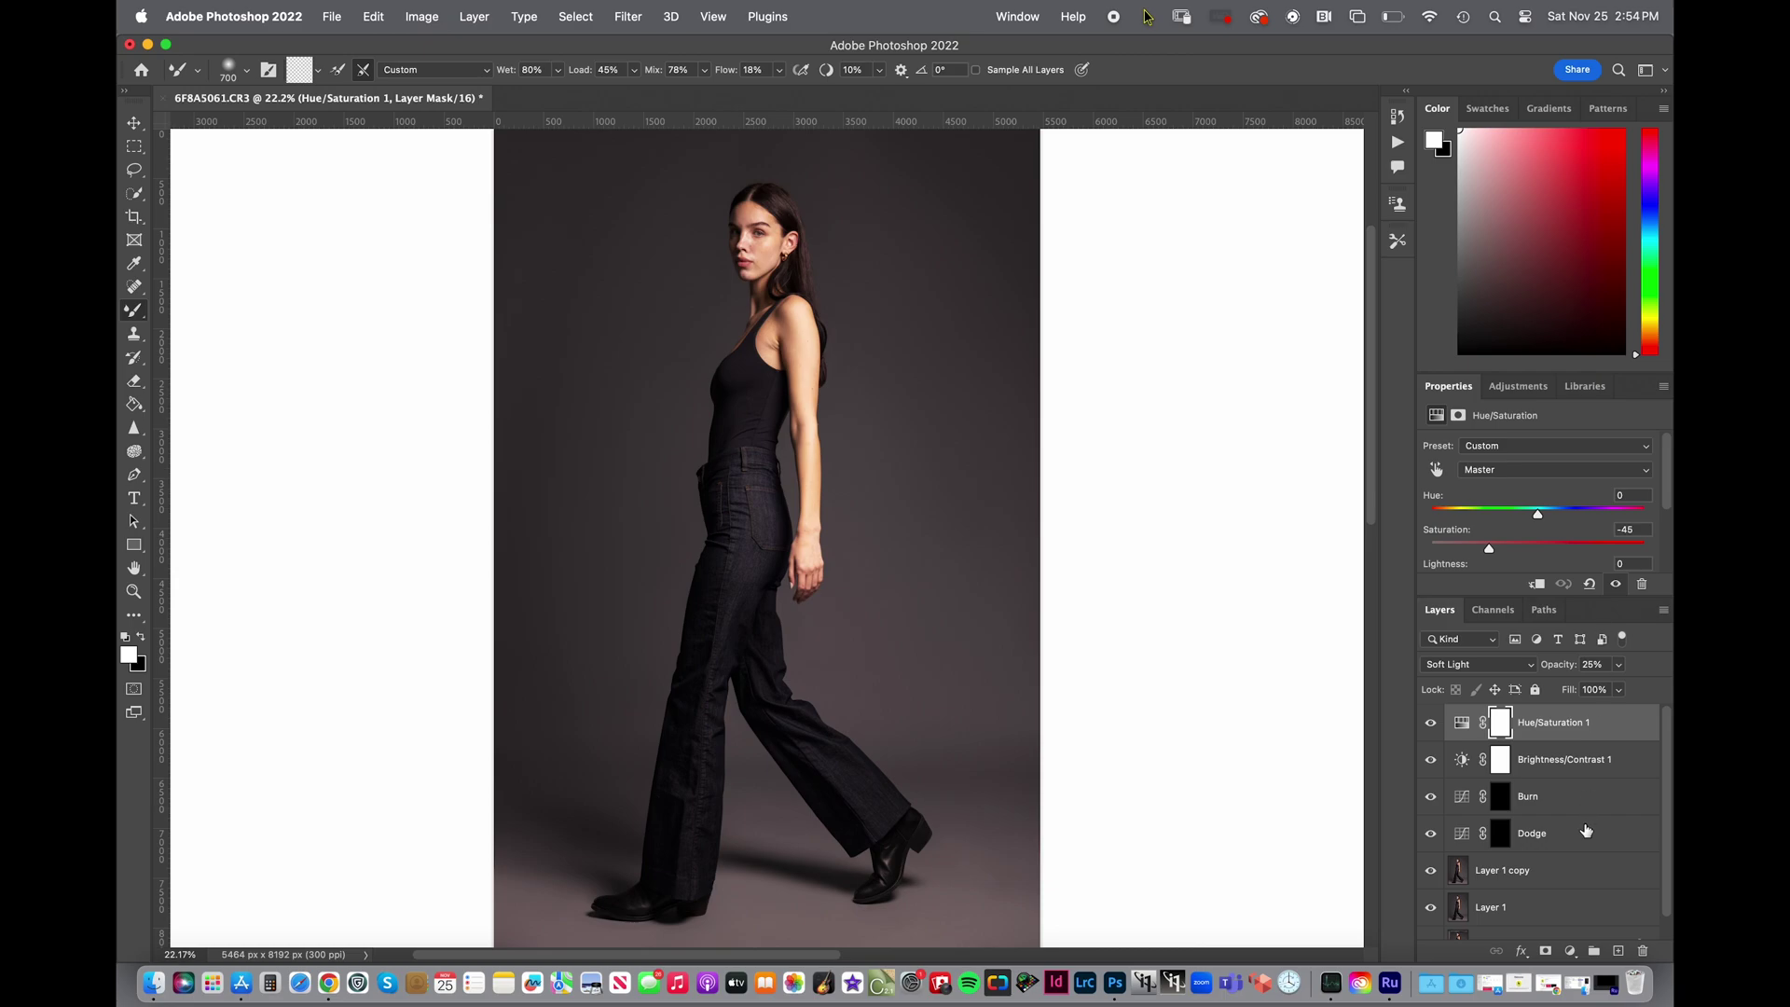
- Prepare a 3000 px Brush on the Burn layer's mask, then target the Dodge mask
{"action": "scroll", "coordinate": [1585, 829], "scroll_direction": "down", "scroll_amount": 1}
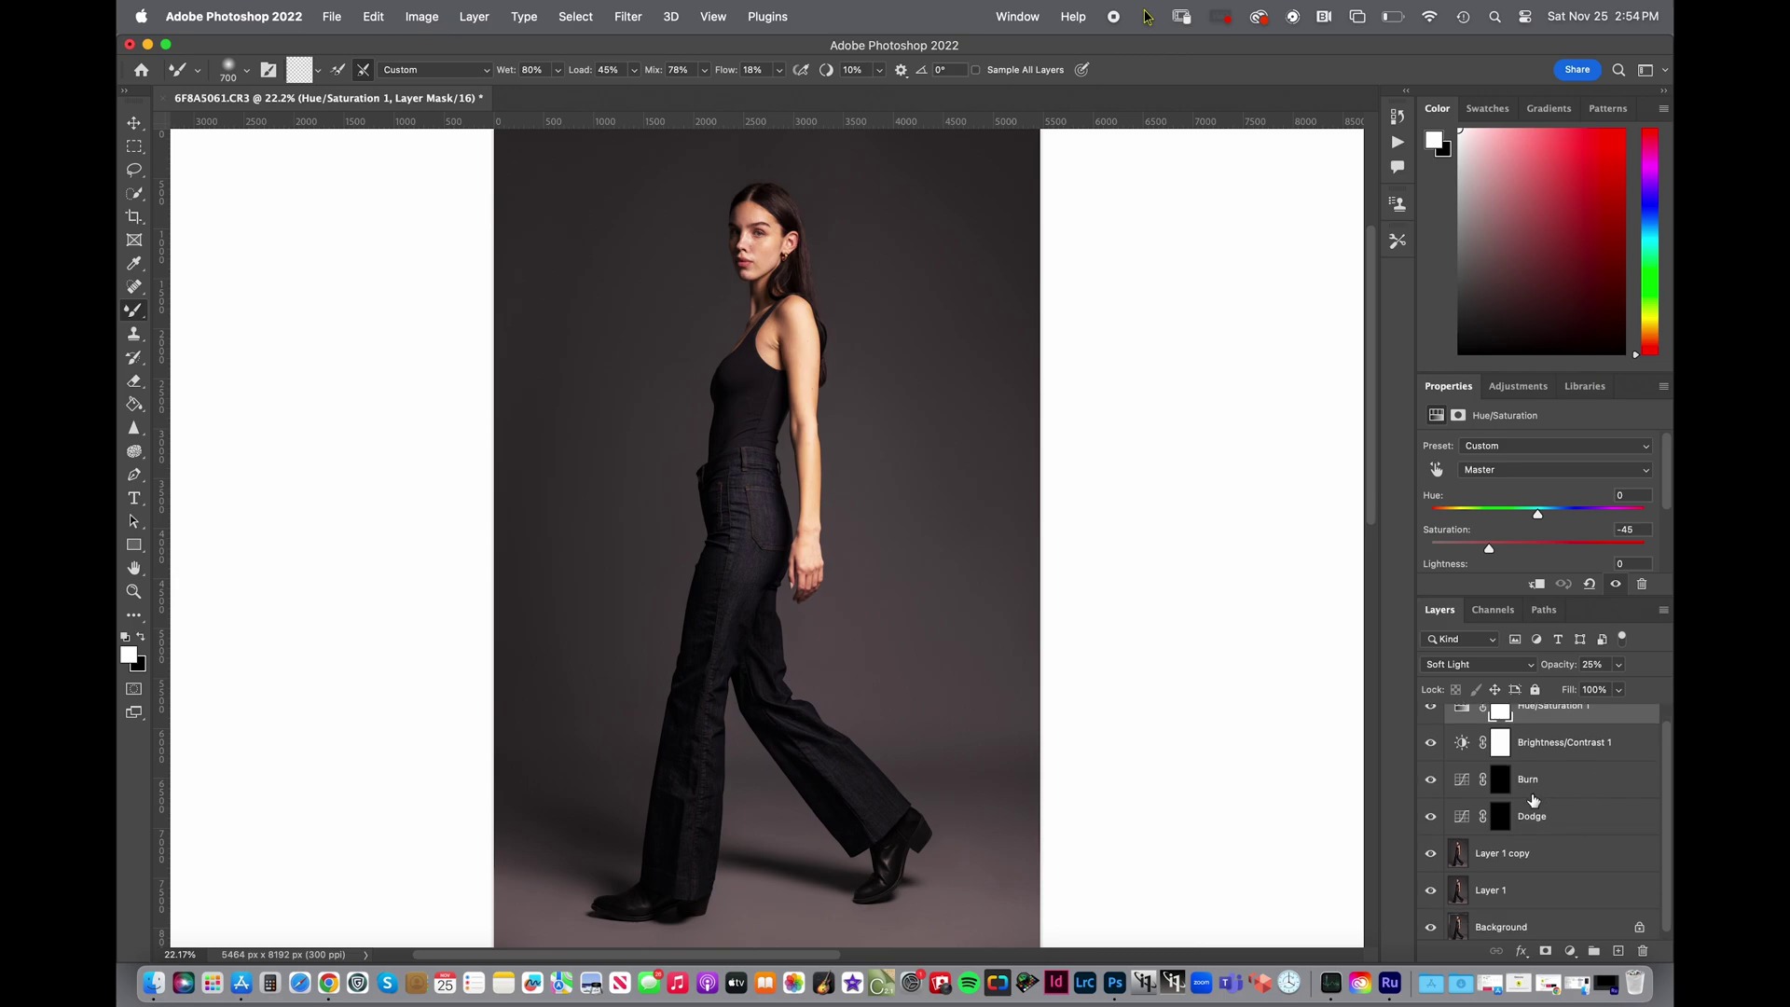
{"action": "left_click", "coordinate": [1509, 788]}
{"action": "key", "text": "super+minus"}
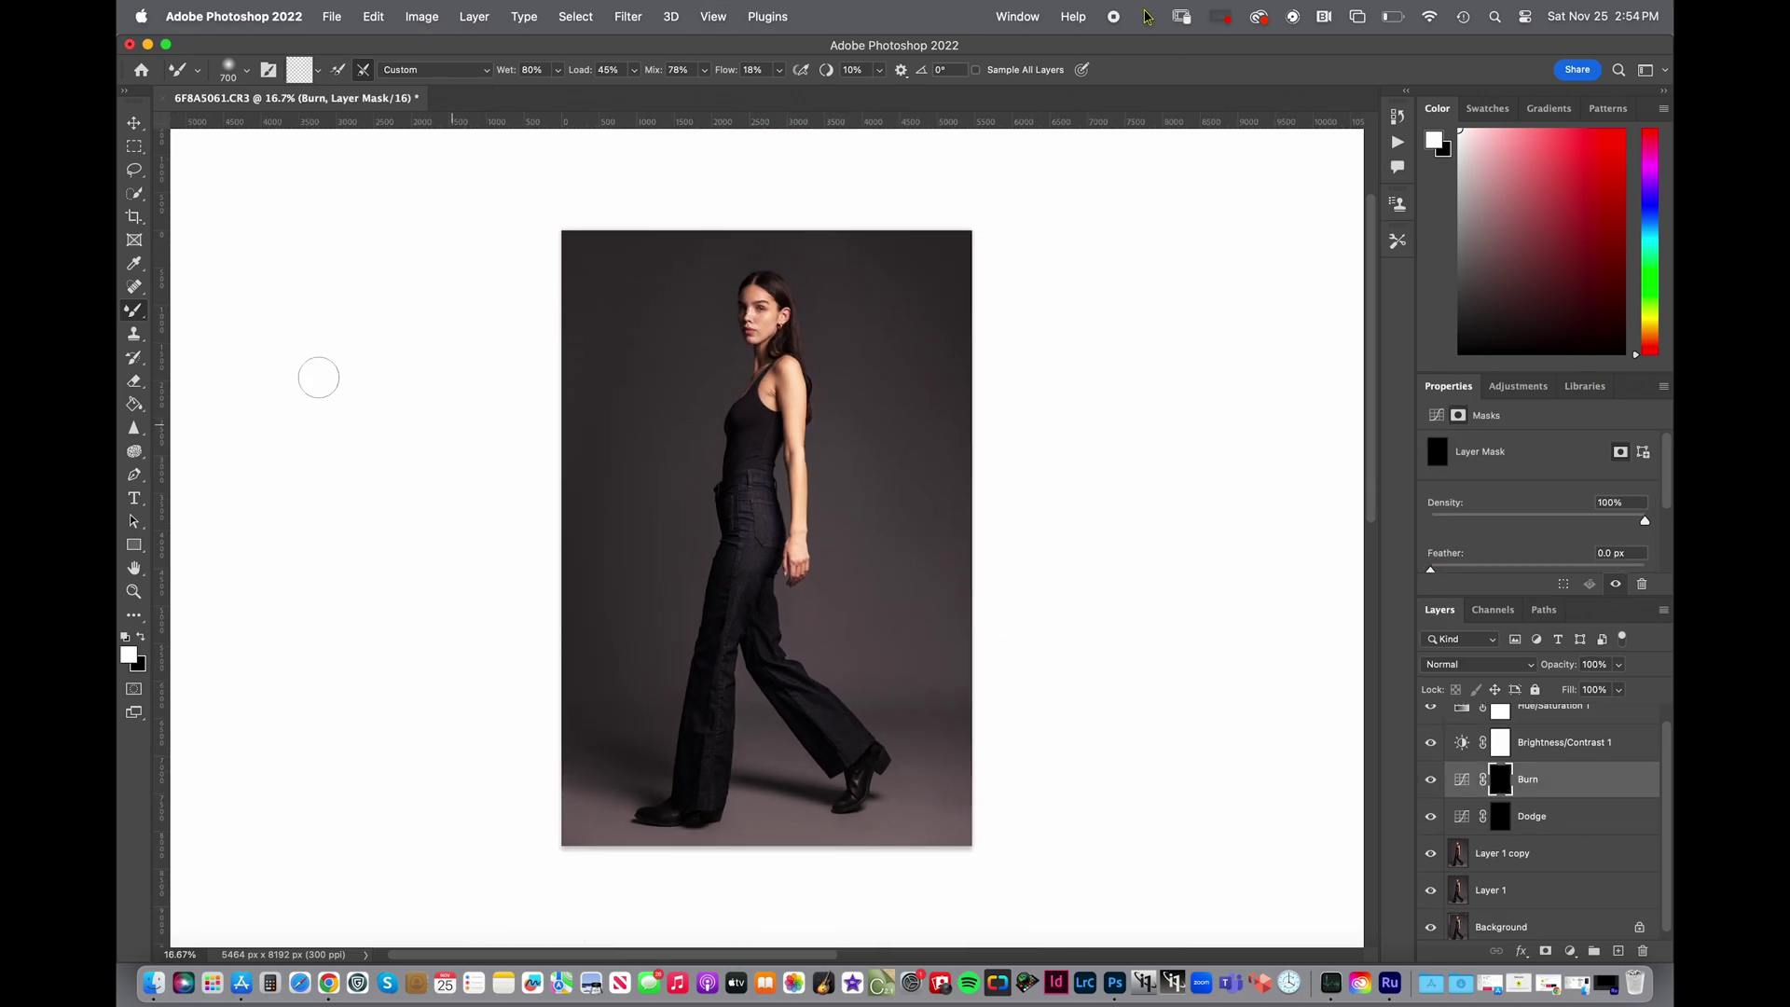
{"action": "right_click", "coordinate": [127, 320]}
{"action": "left_click", "coordinate": [182, 312]}
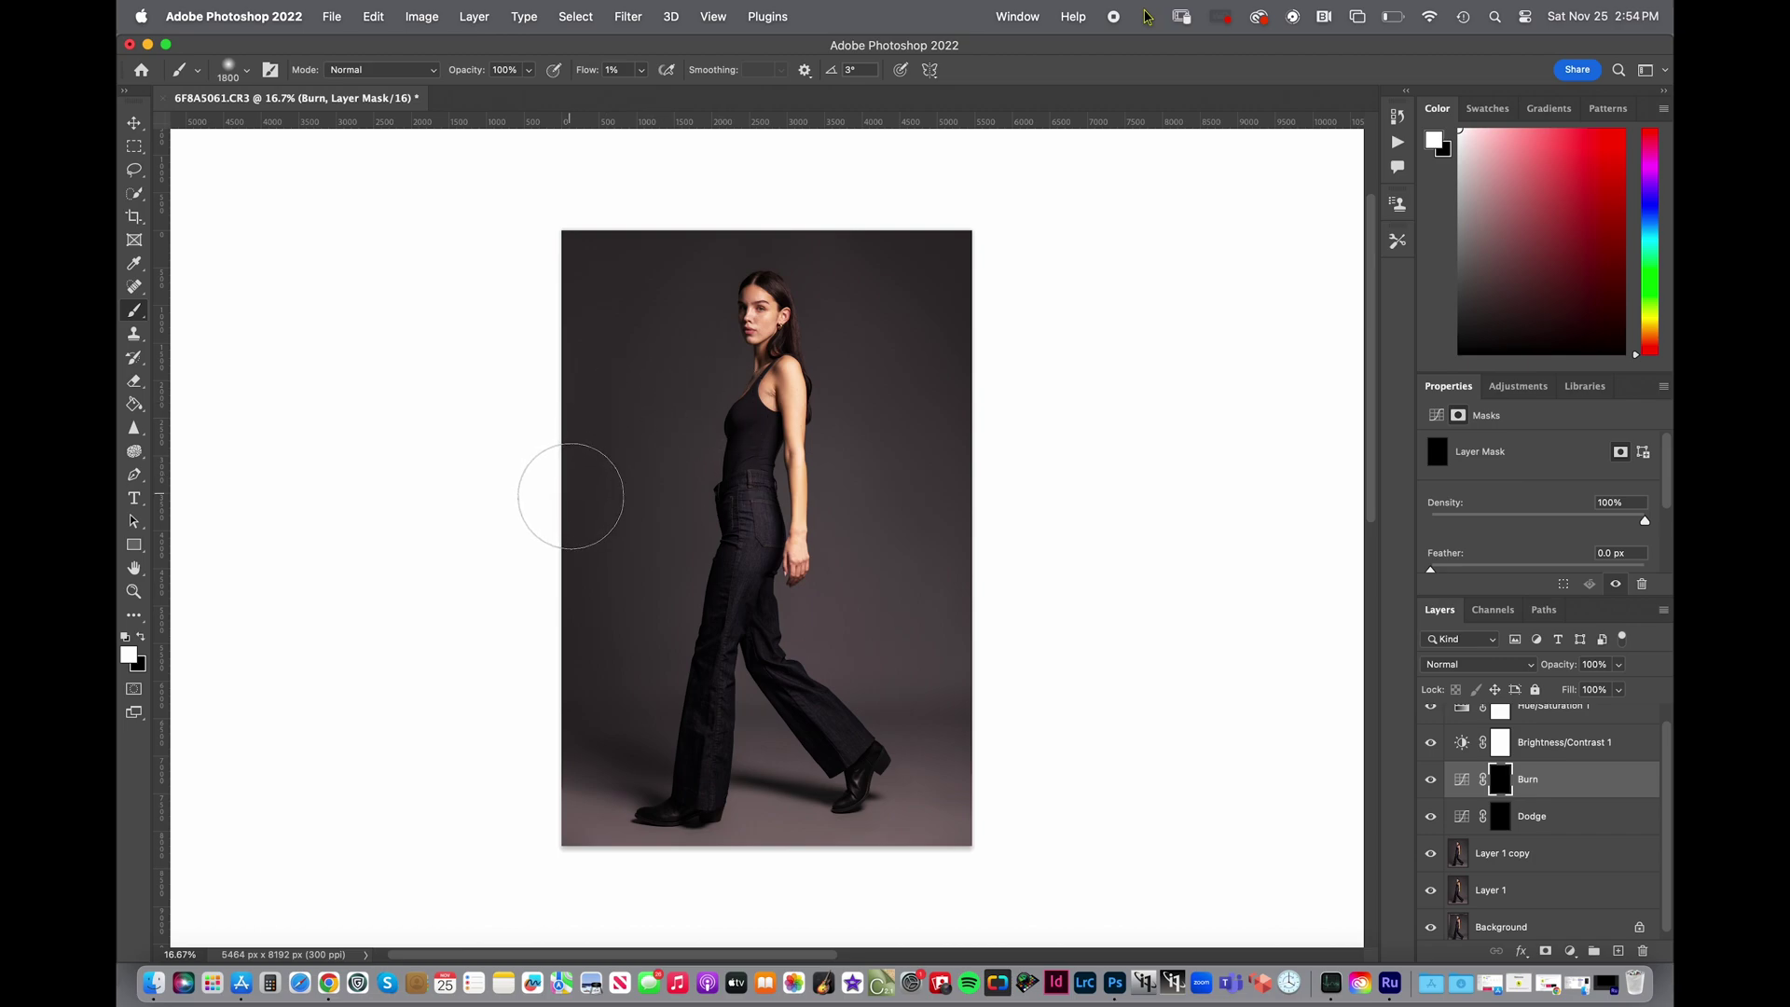
{"action": "key", "text": "bracketright"}
{"action": "key", "text": "bracketright"}
{"action": "key", "text": "bracketright"}
{"action": "key", "text": "bracketright"}
{"action": "key", "text": "bracketright"}
{"action": "key", "text": "bracketright"}
{"action": "key", "text": "bracketright"}
{"action": "key", "text": "bracketright"}
{"action": "key", "text": "bracketright"}
{"action": "key", "text": "bracketright"}
{"action": "key", "text": "bracketright"}
{"action": "key", "text": "bracketright"}
{"action": "key", "text": "bracketright"}
{"action": "key", "text": "bracketright"}
{"action": "key", "text": "bracketright"}
{"action": "key", "text": "bracketright"}
{"action": "key", "text": "bracketright"}
{"action": "left_click", "coordinate": [1501, 823]}
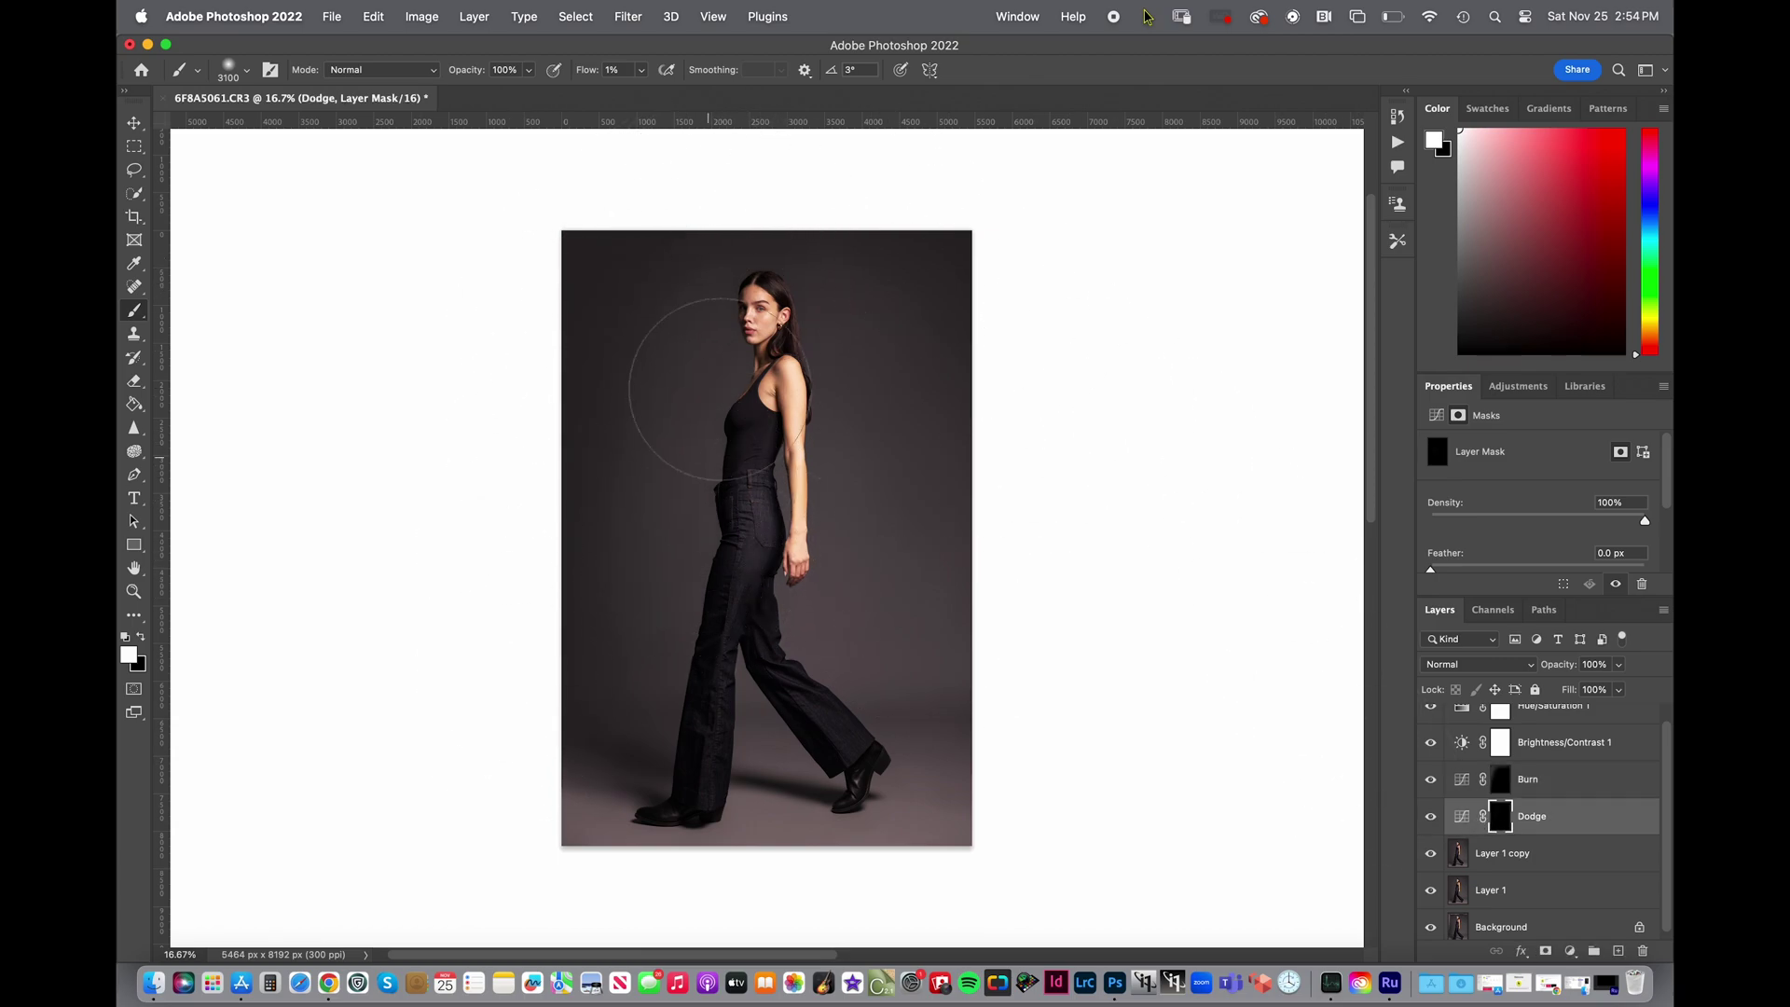